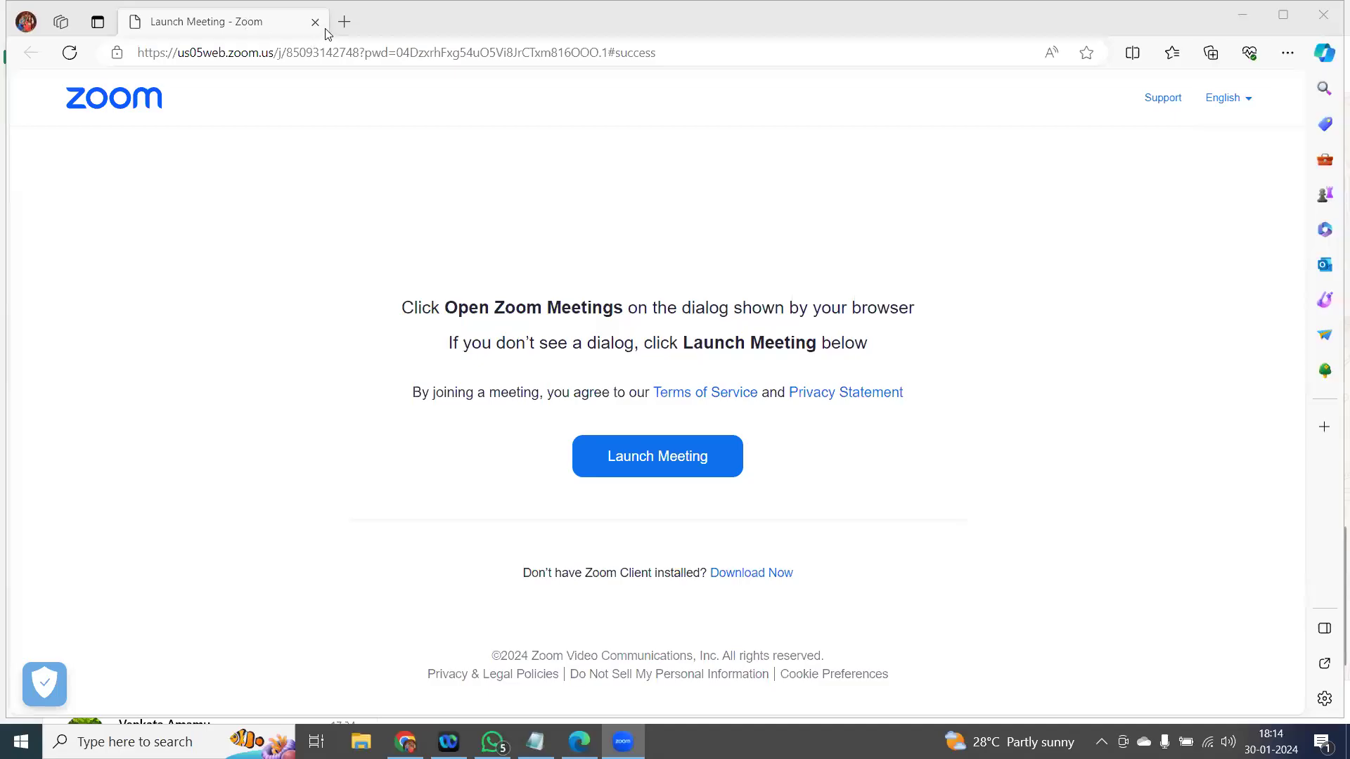
# Close the Zoom launch page and put the WhatsApp window away to reveal the Kite dashboard
pyautogui.click(315, 23)
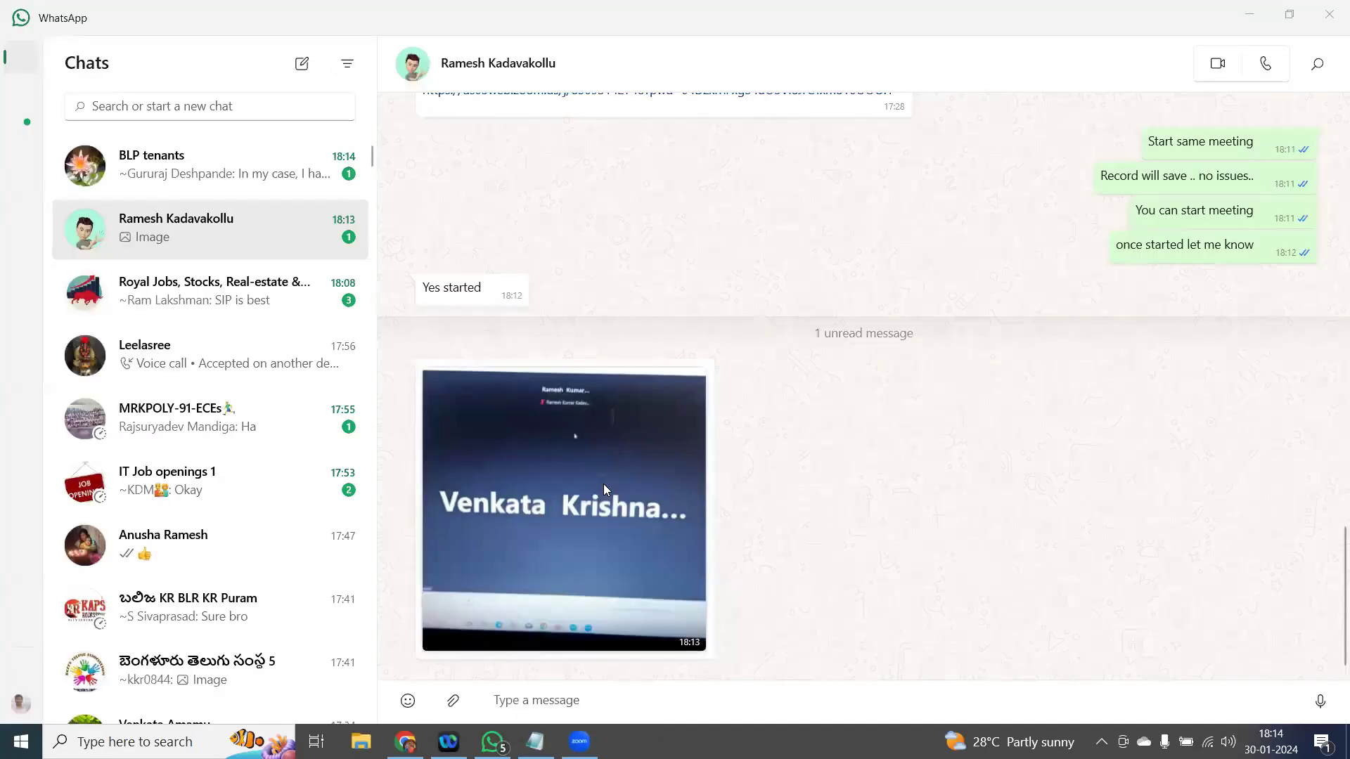
pyautogui.click(492, 742)
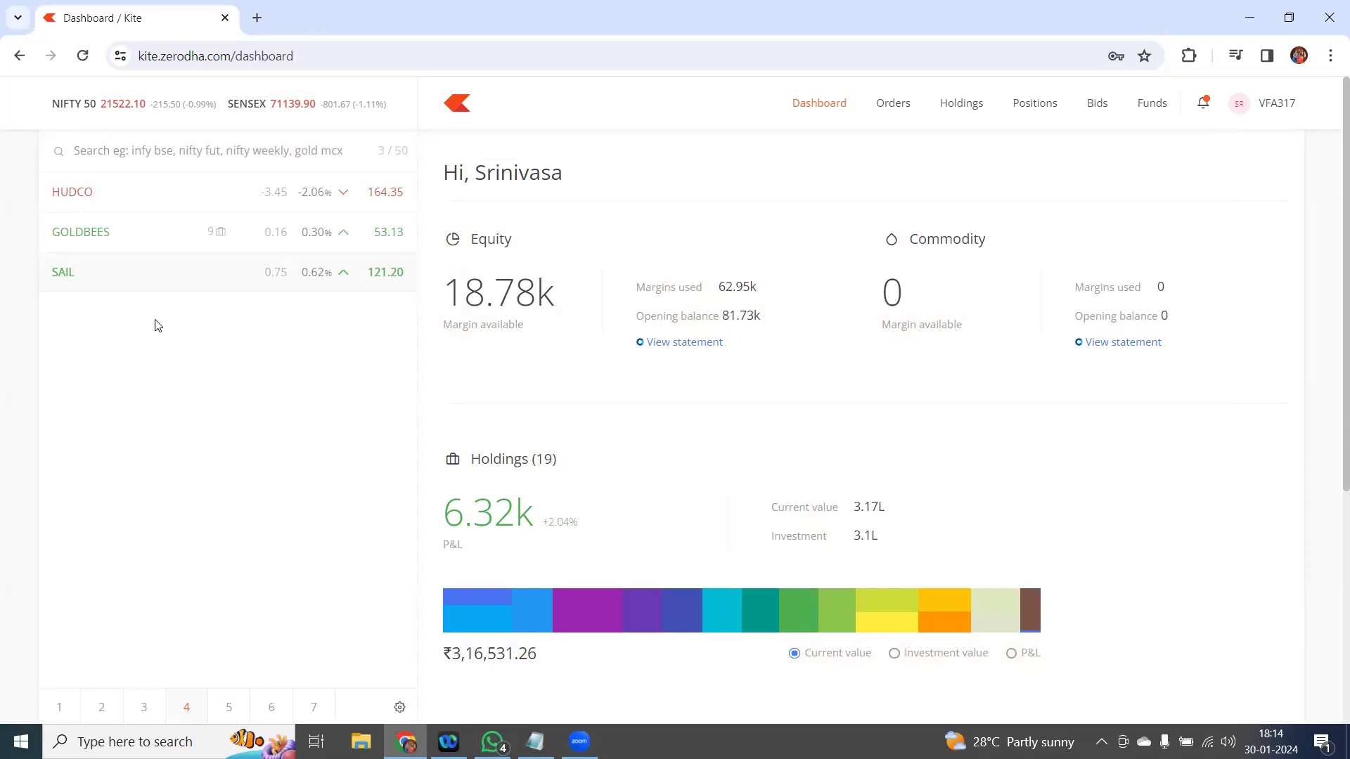
pyautogui.moveTo(100, 288)
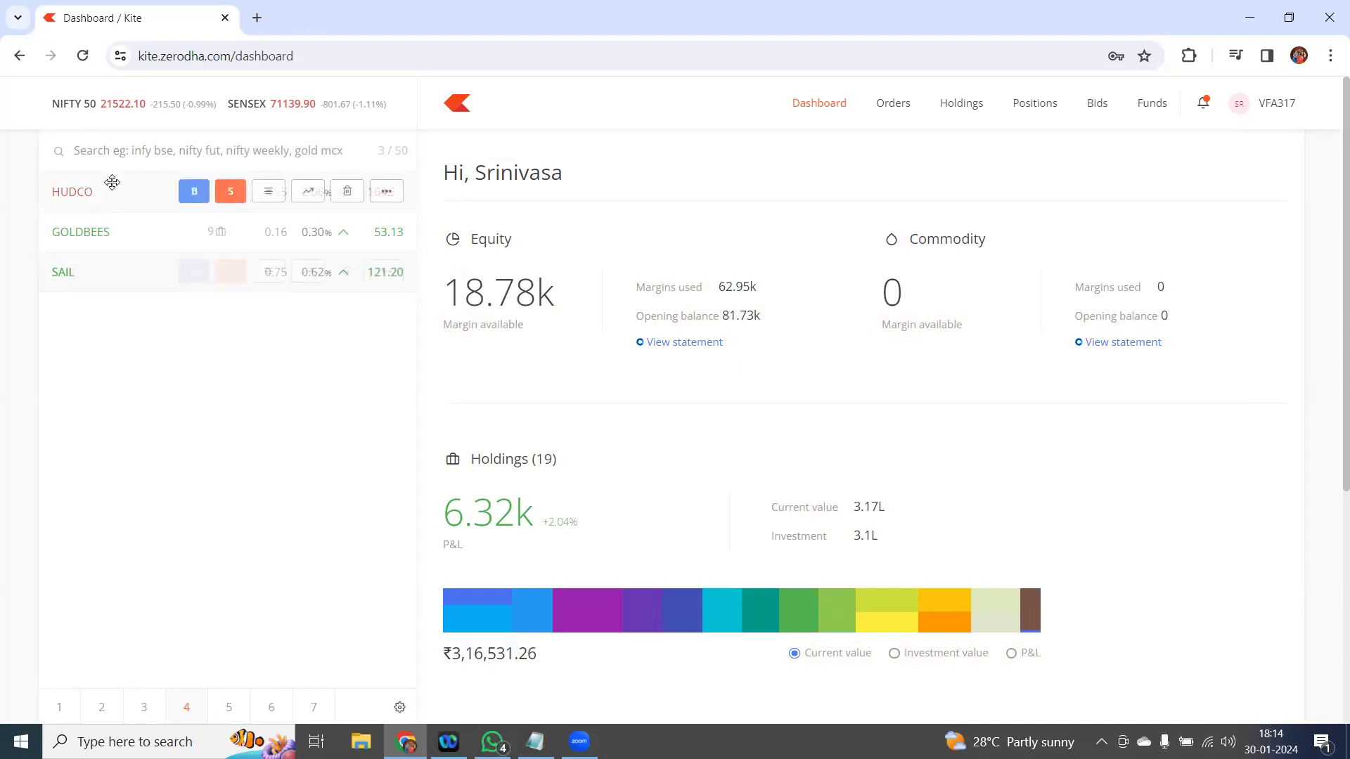
pyautogui.click(141, 152)
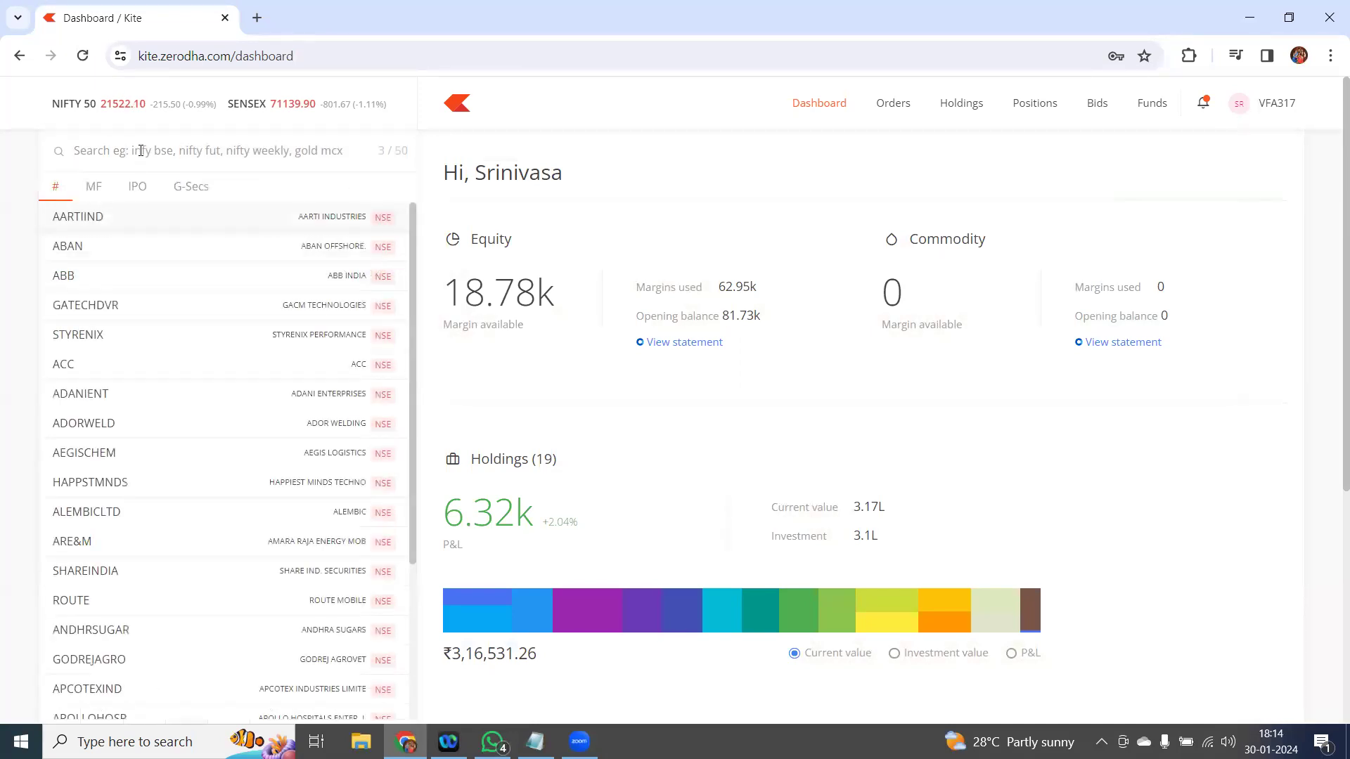
pyautogui.write('NMDC')
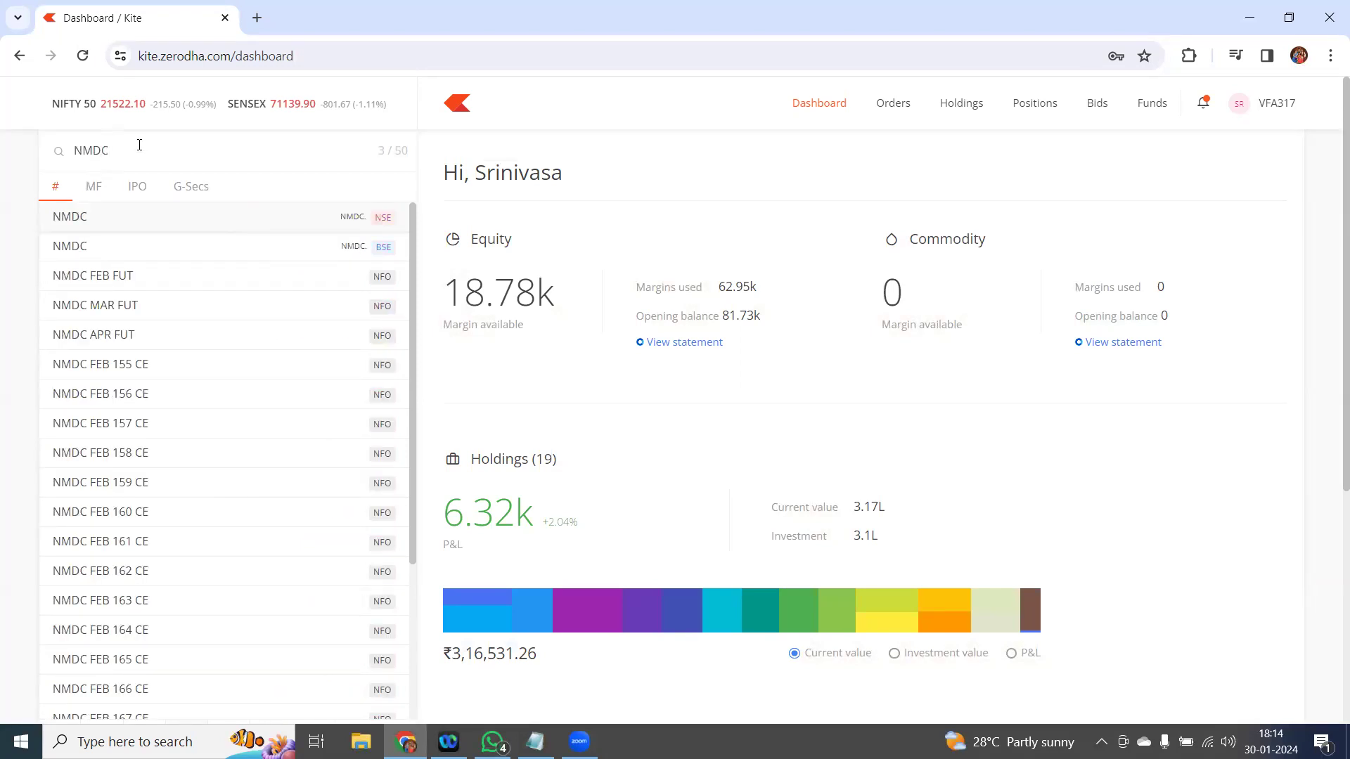
pyautogui.click(27, 202)
# Switch to WhatsApp and open the GrowTogether group chat from the chat list
pyautogui.click(492, 742)
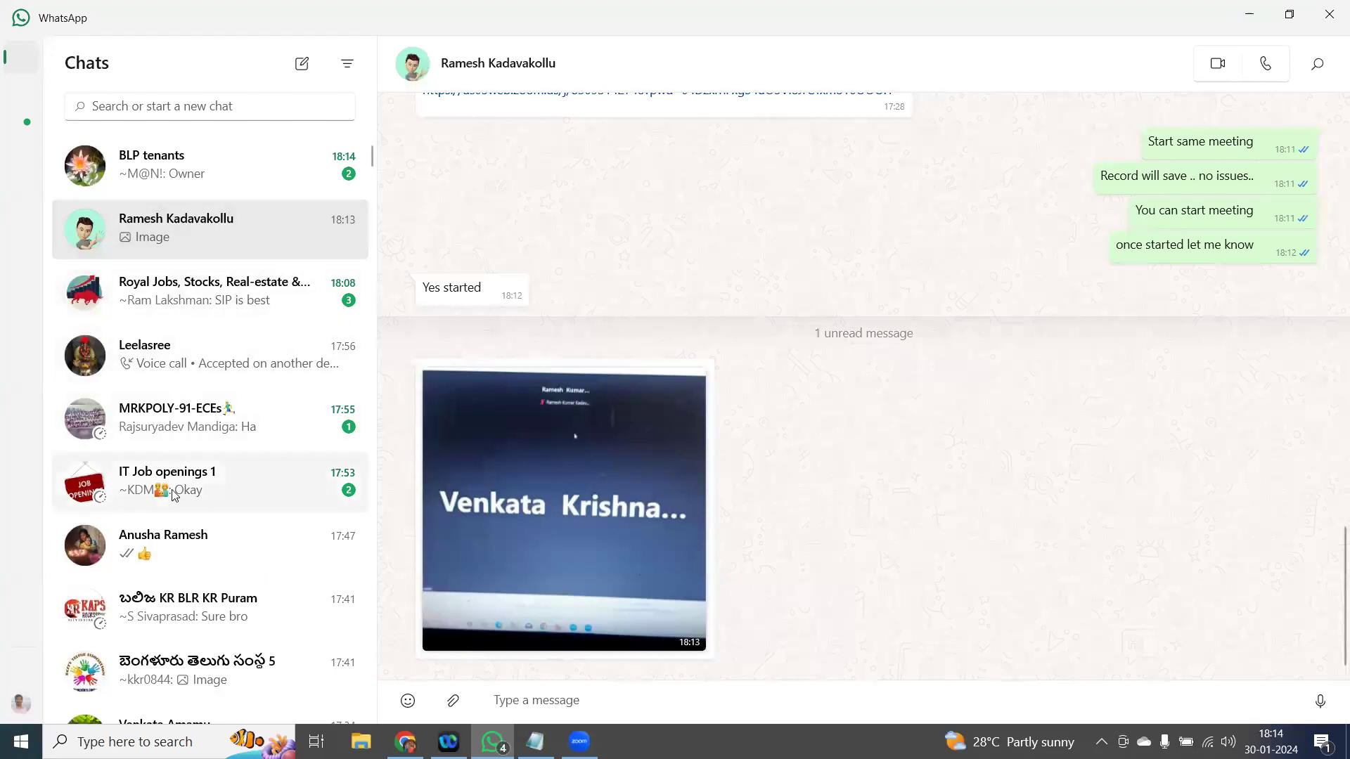
pyautogui.scroll(-4, 175, 574)
pyautogui.scroll(-3, 175, 504)
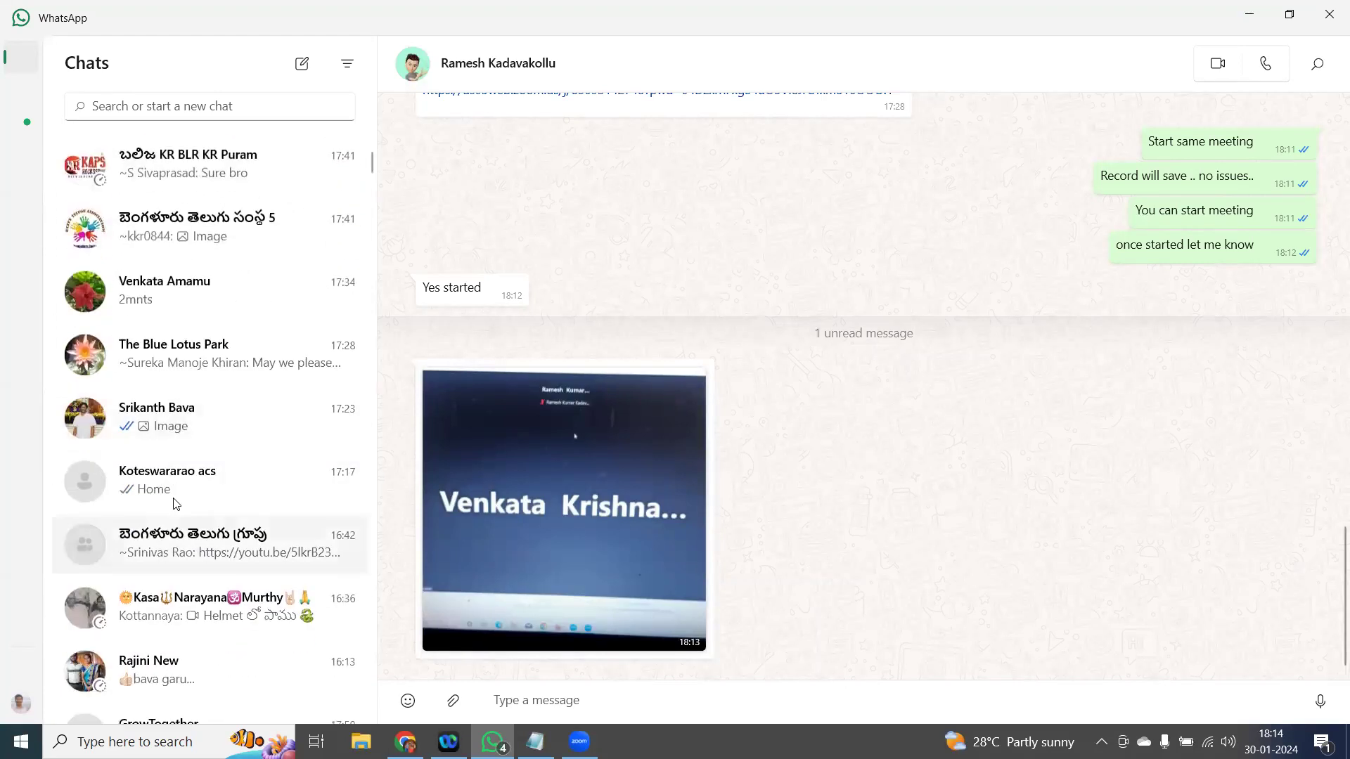
pyautogui.scroll(-2, 174, 495)
pyautogui.scroll(-2, 176, 492)
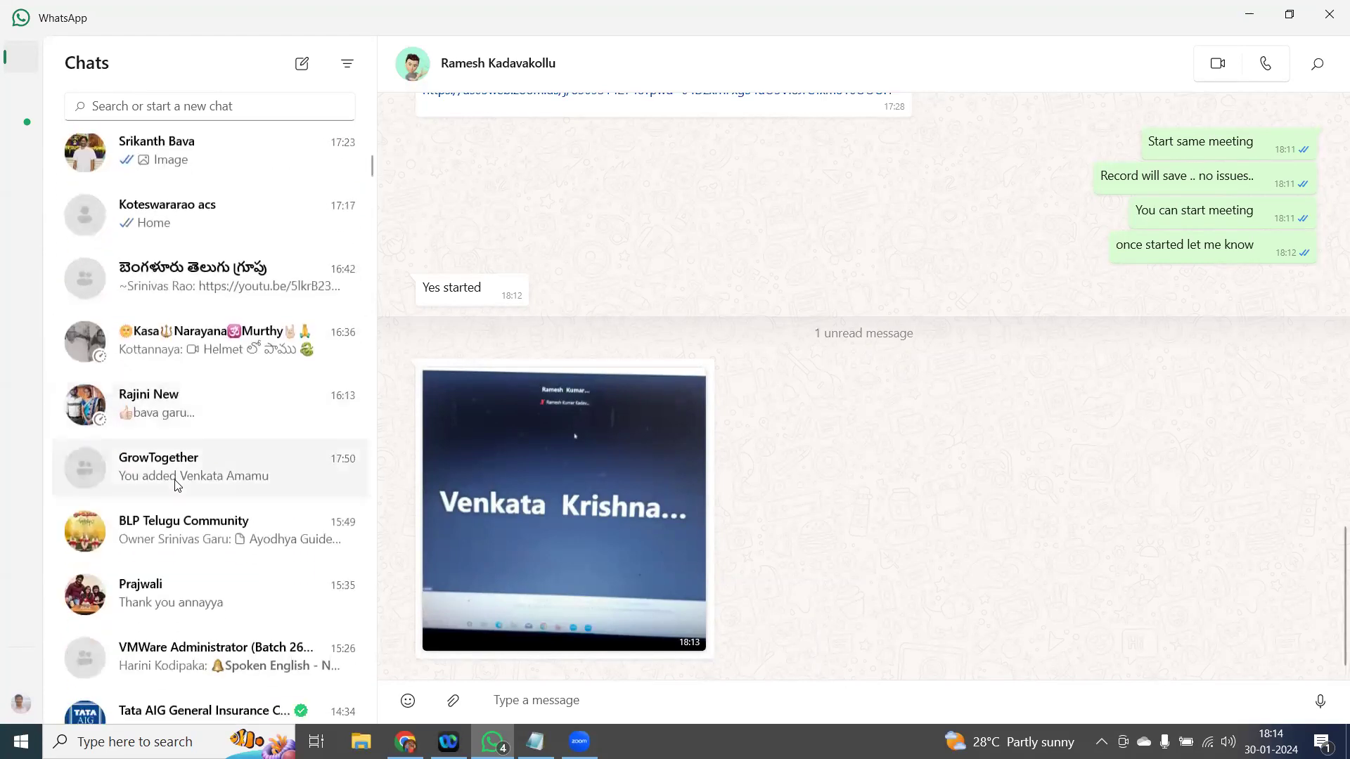
pyautogui.click(343, 450)
# Review today's stock messages in the GrowTogether chat and temporarily circle the shared Advani Hotels announcement screenshot
pyautogui.scroll(10, 977, 274)
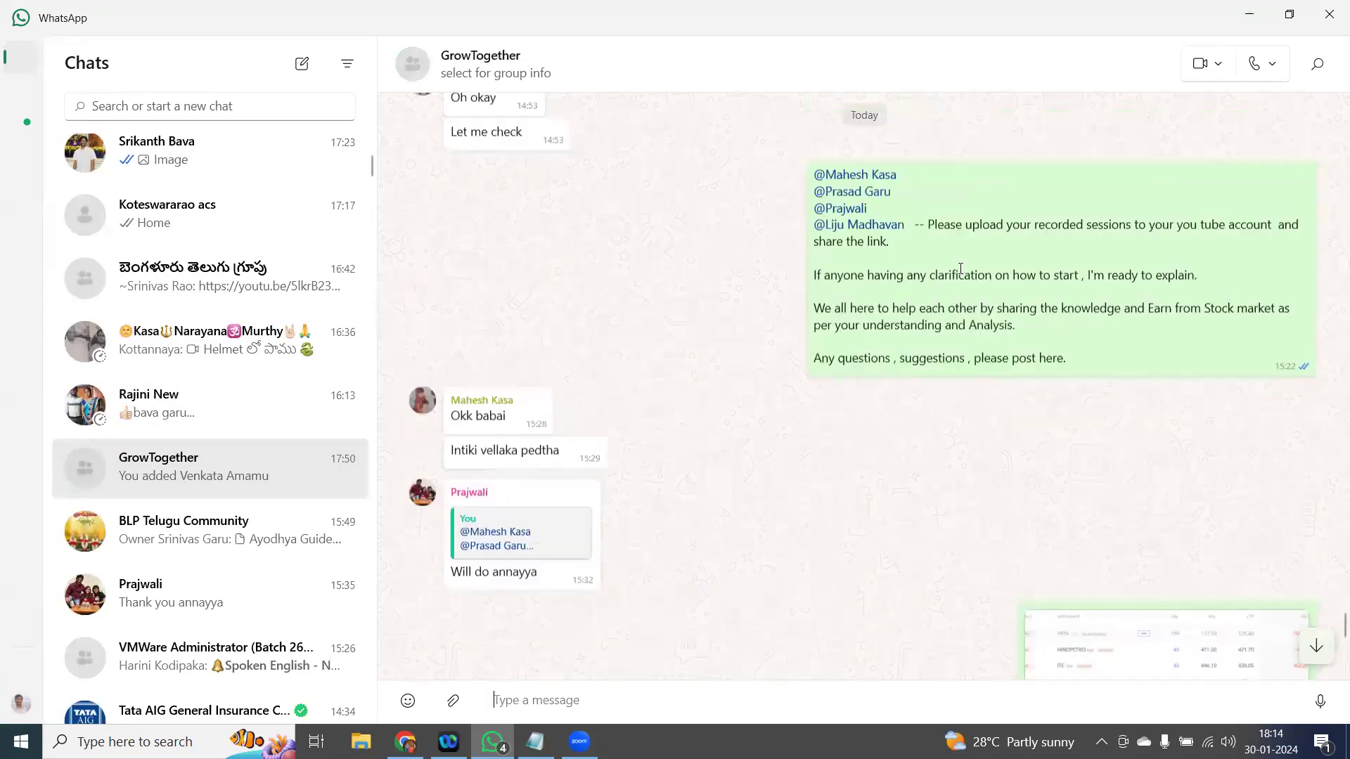
pyautogui.scroll(10, 961, 274)
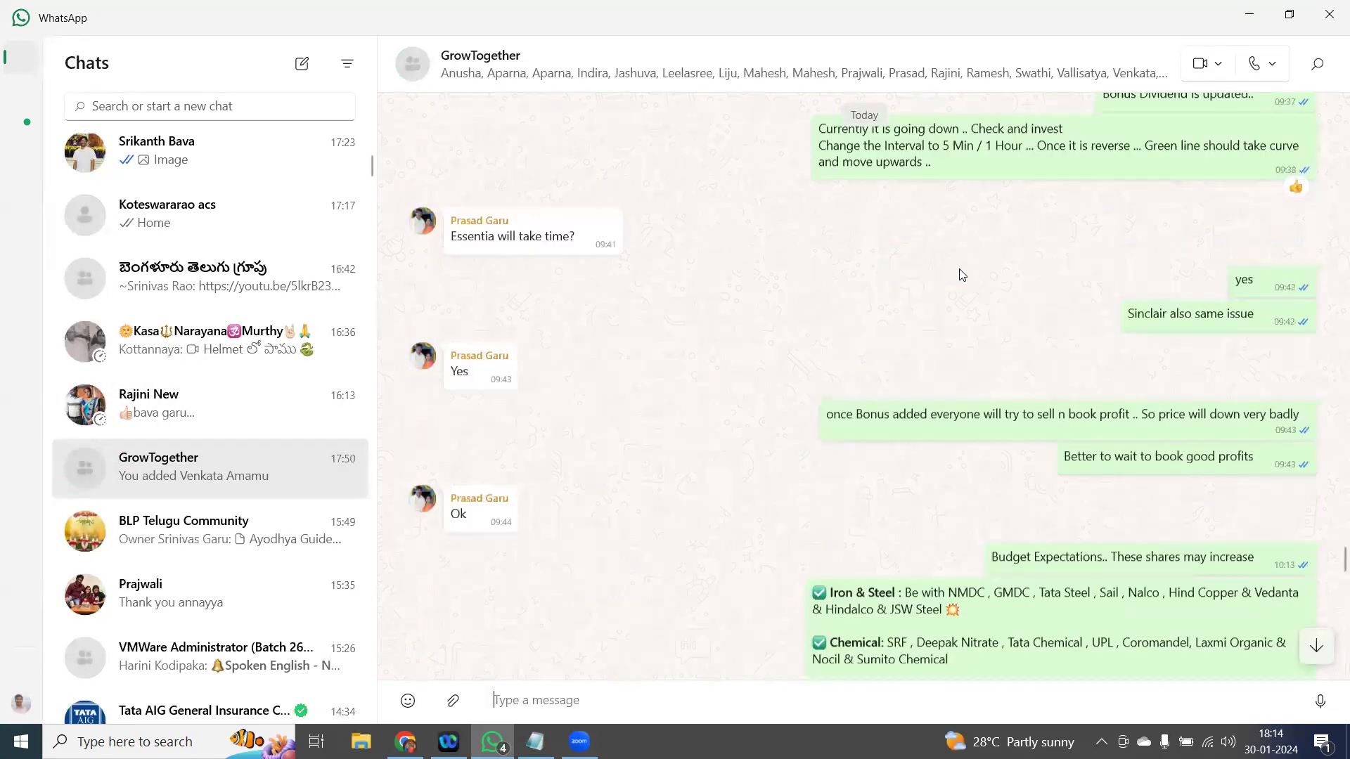
pyautogui.scroll(3, 960, 271)
pyautogui.scroll(-8, 958, 280)
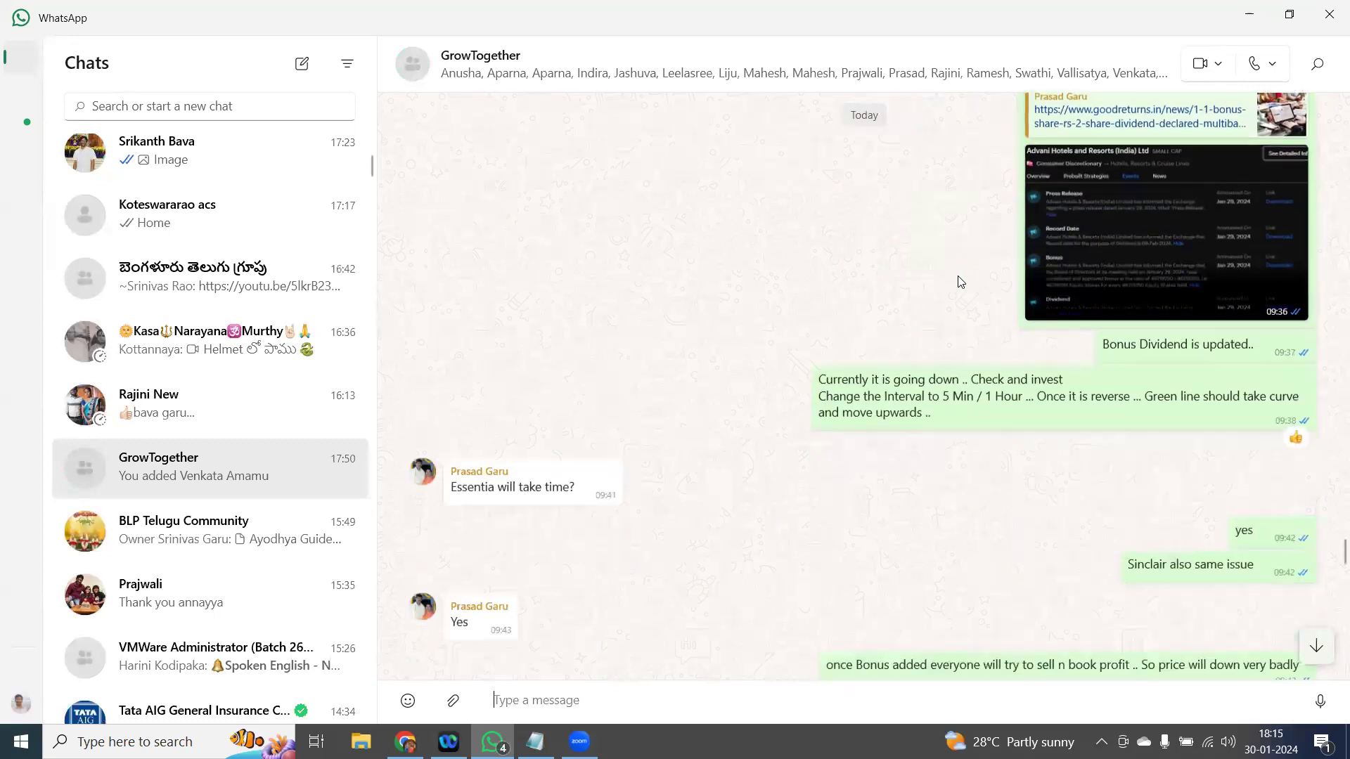
pyautogui.scroll(-7, 780, 355)
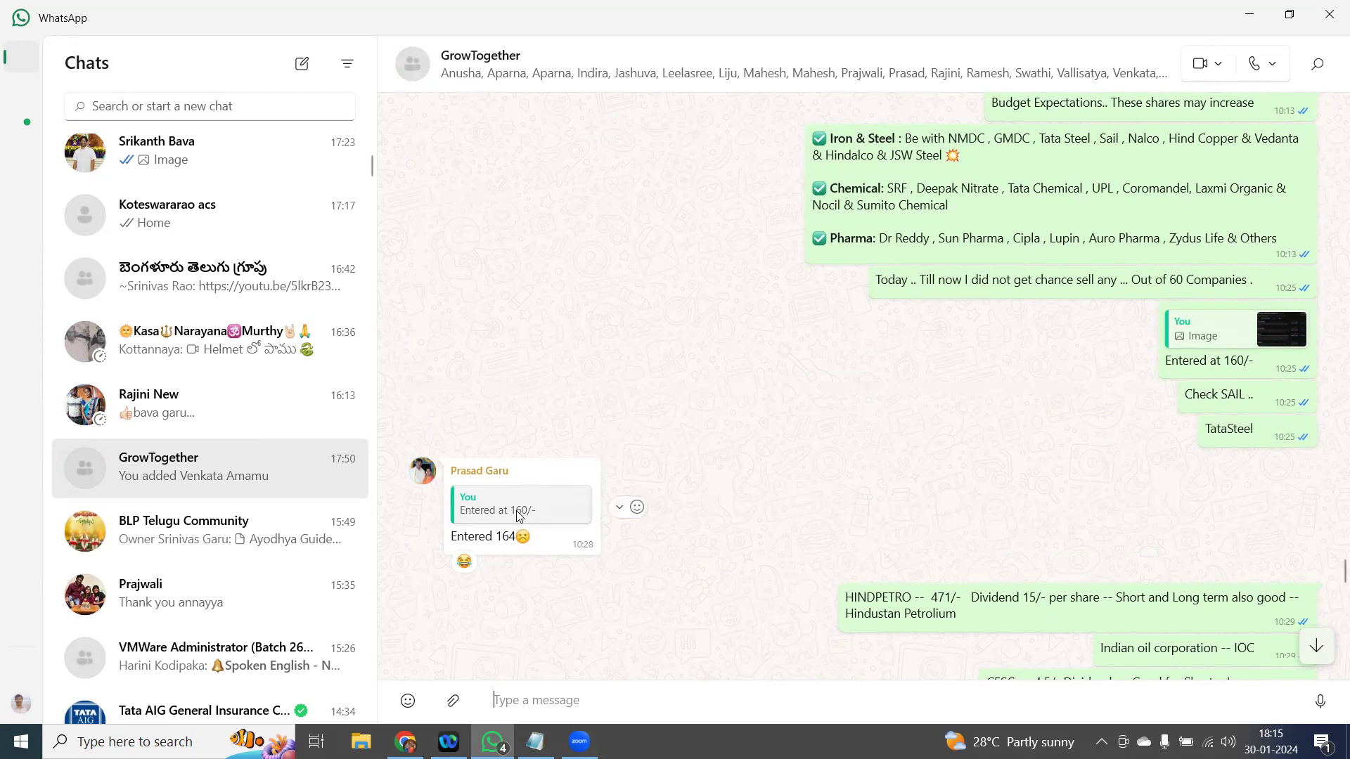
pyautogui.scroll(2, 577, 354)
pyautogui.scroll(10, 577, 354)
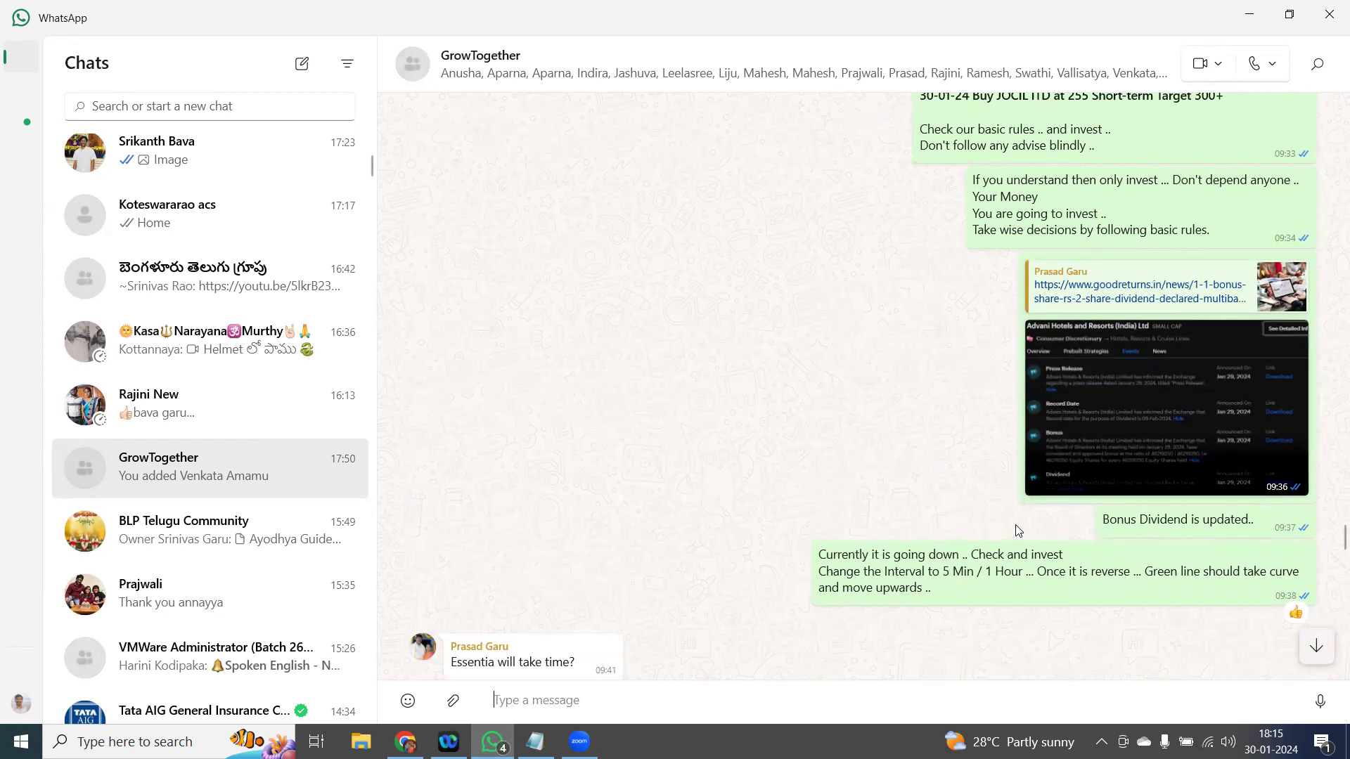
pyautogui.moveTo(1018, 328)
pyautogui.mouseDown()
pyautogui.moveTo(1252, 311)
pyautogui.moveTo(1301, 493)
pyautogui.moveTo(956, 467)
pyautogui.moveTo(987, 324)
pyautogui.moveTo(1023, 327)
pyautogui.mouseUp()
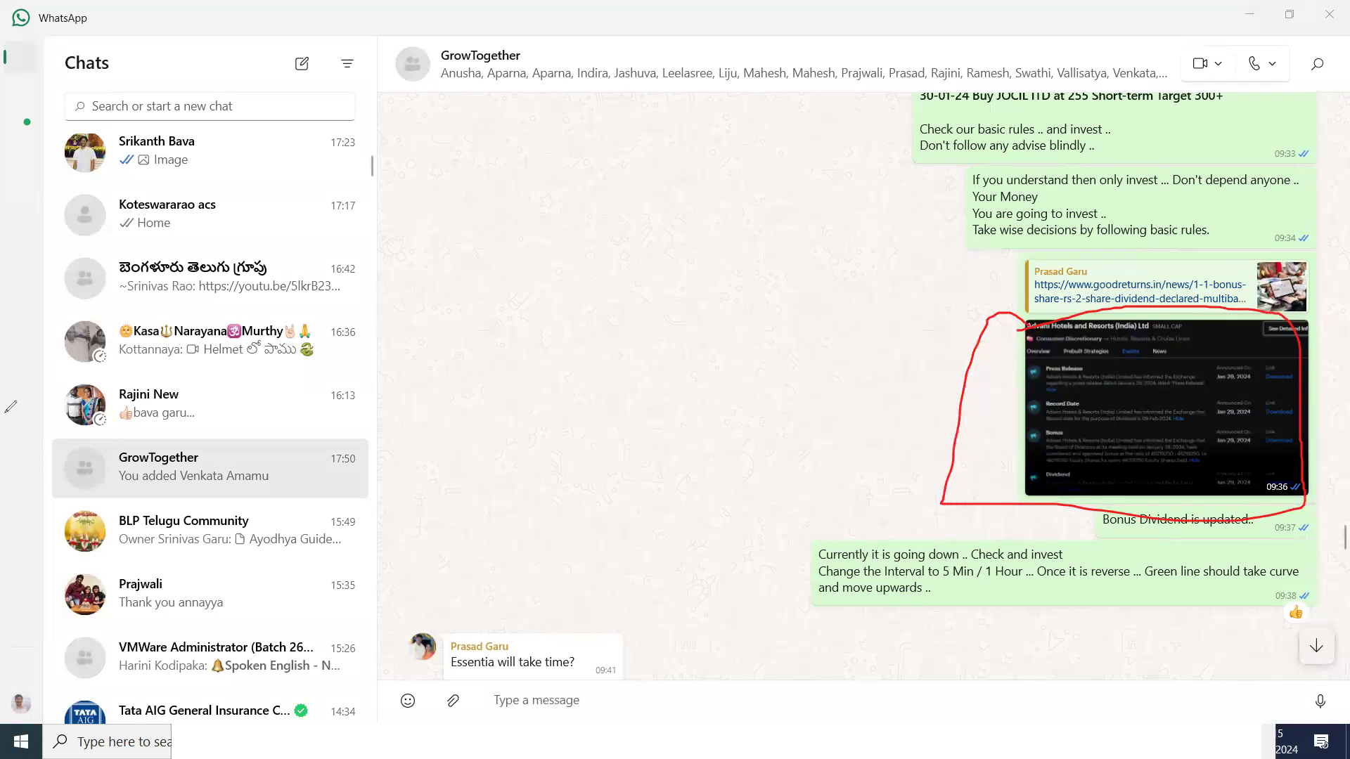
pyautogui.press('Escape')
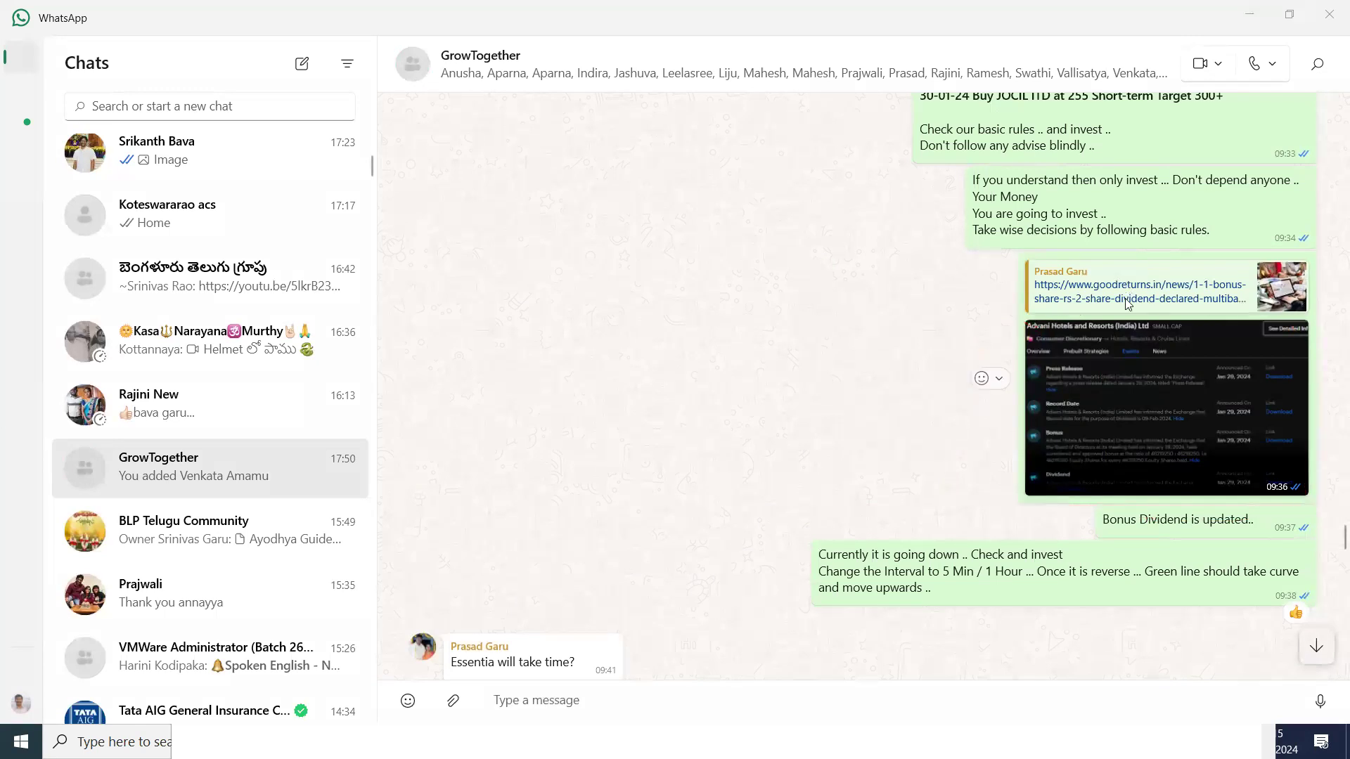
# Open the shared goodreturns.in article on the 1:1 bonus share and highlight the company name Advani Hotels in its opening paragraph
pyautogui.scroll(8, 1137, 300)
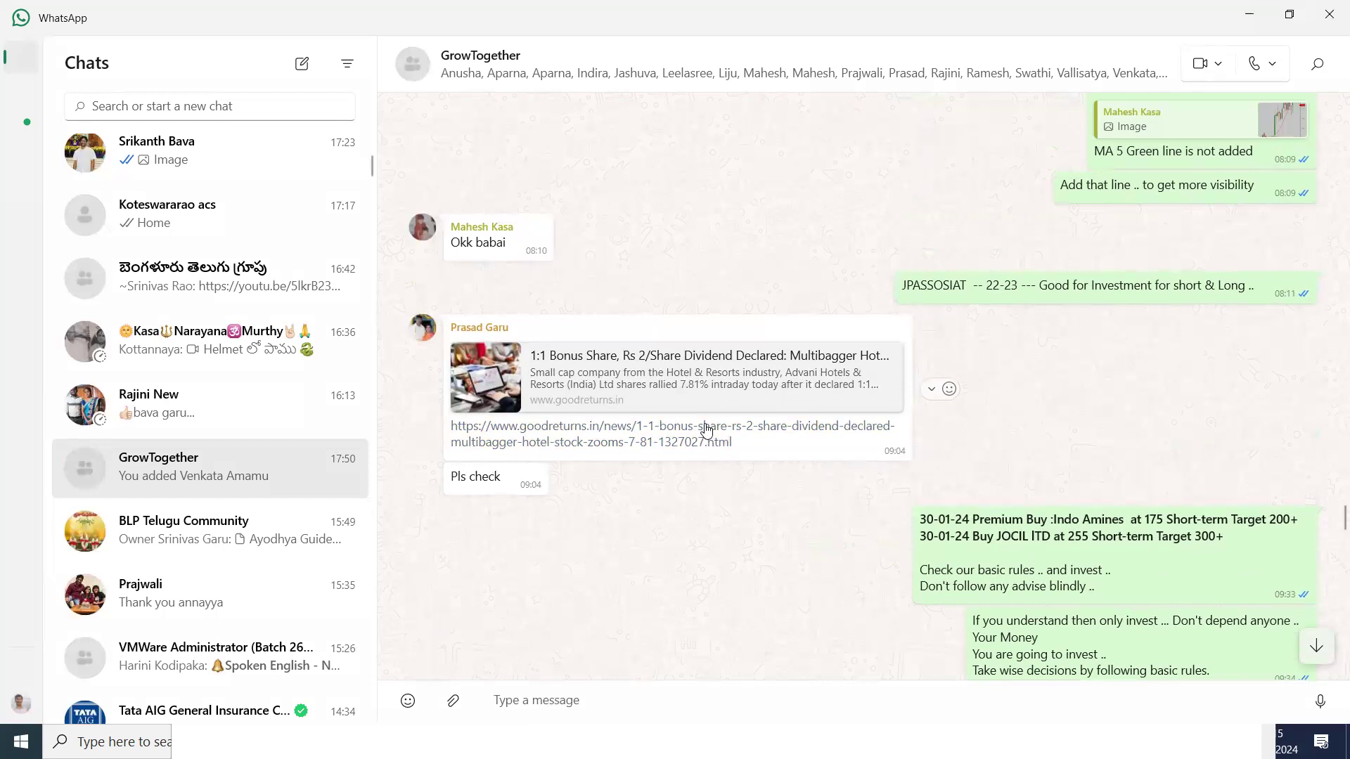
pyautogui.click(707, 430)
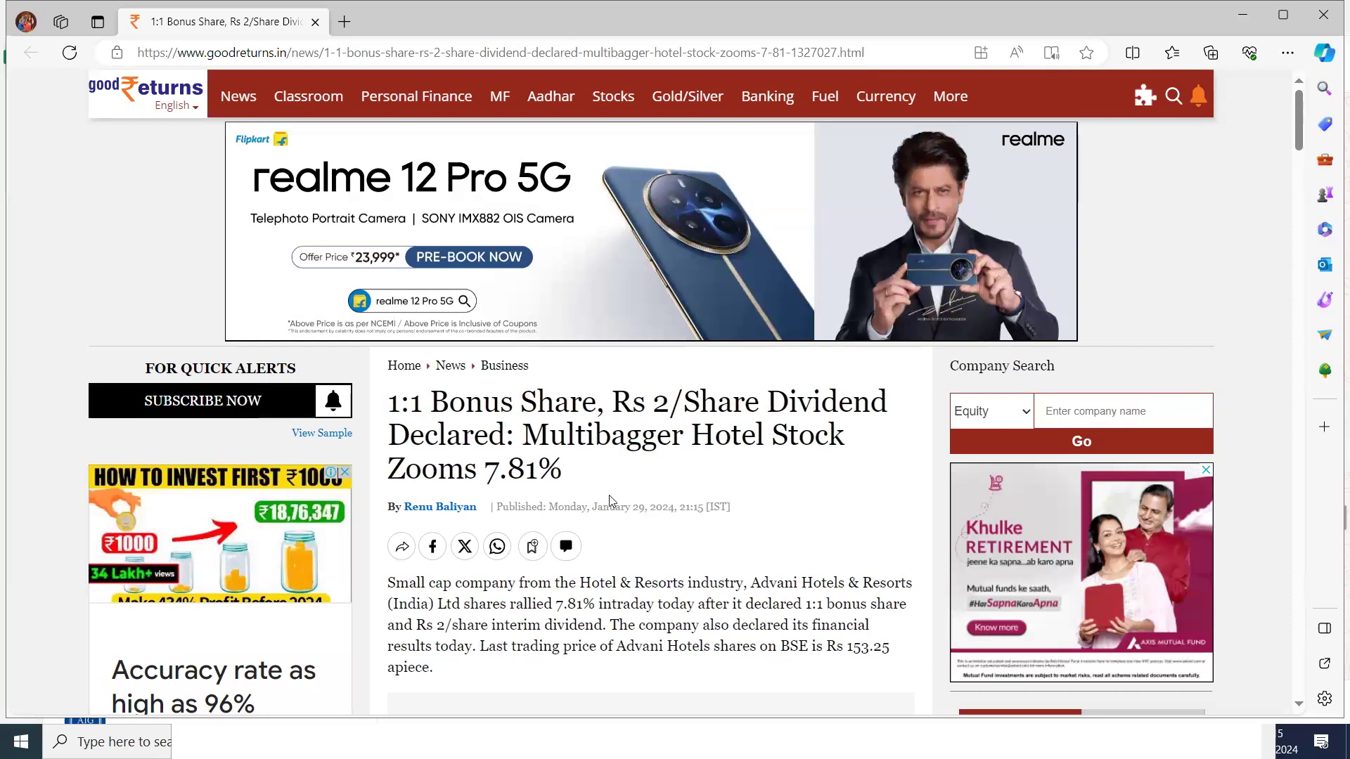
pyautogui.scroll(-3, 608, 353)
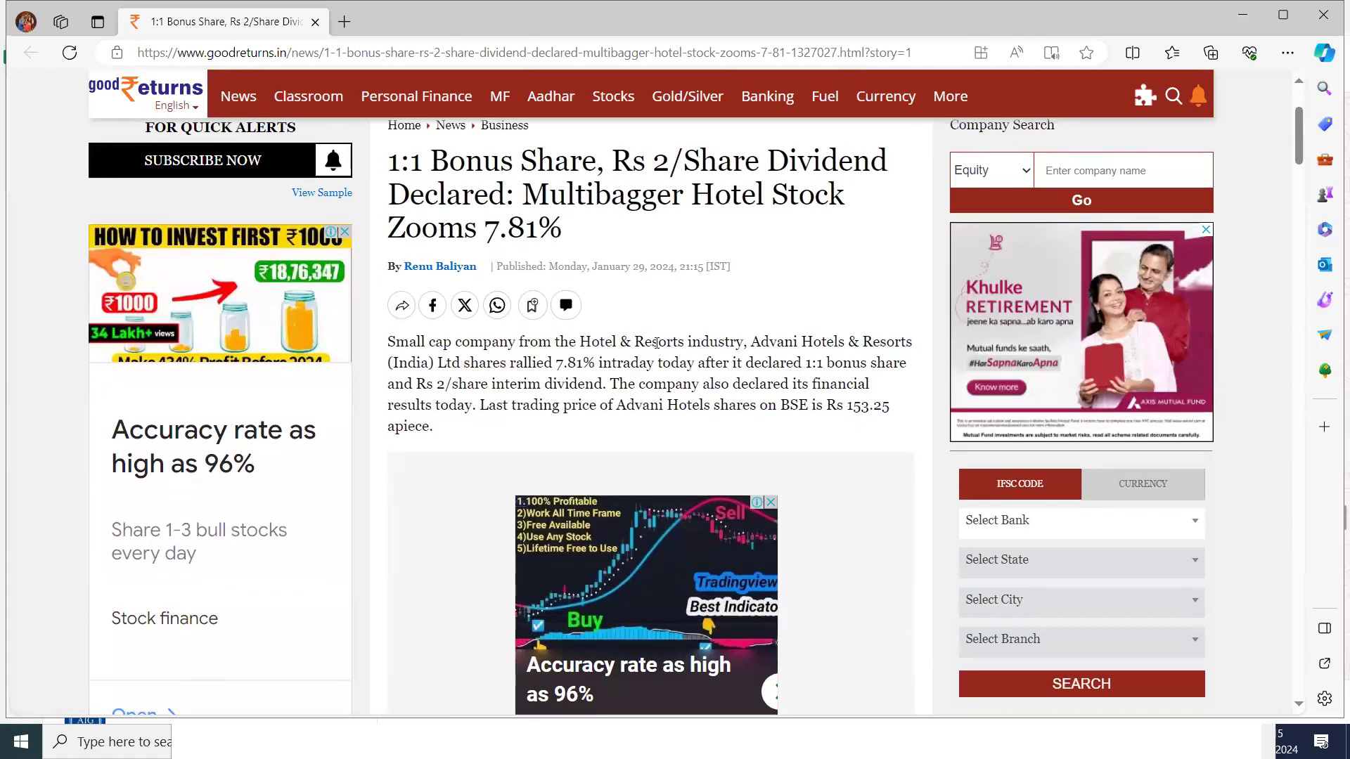
pyautogui.moveTo(753, 343); pyautogui.dragTo(916, 348)
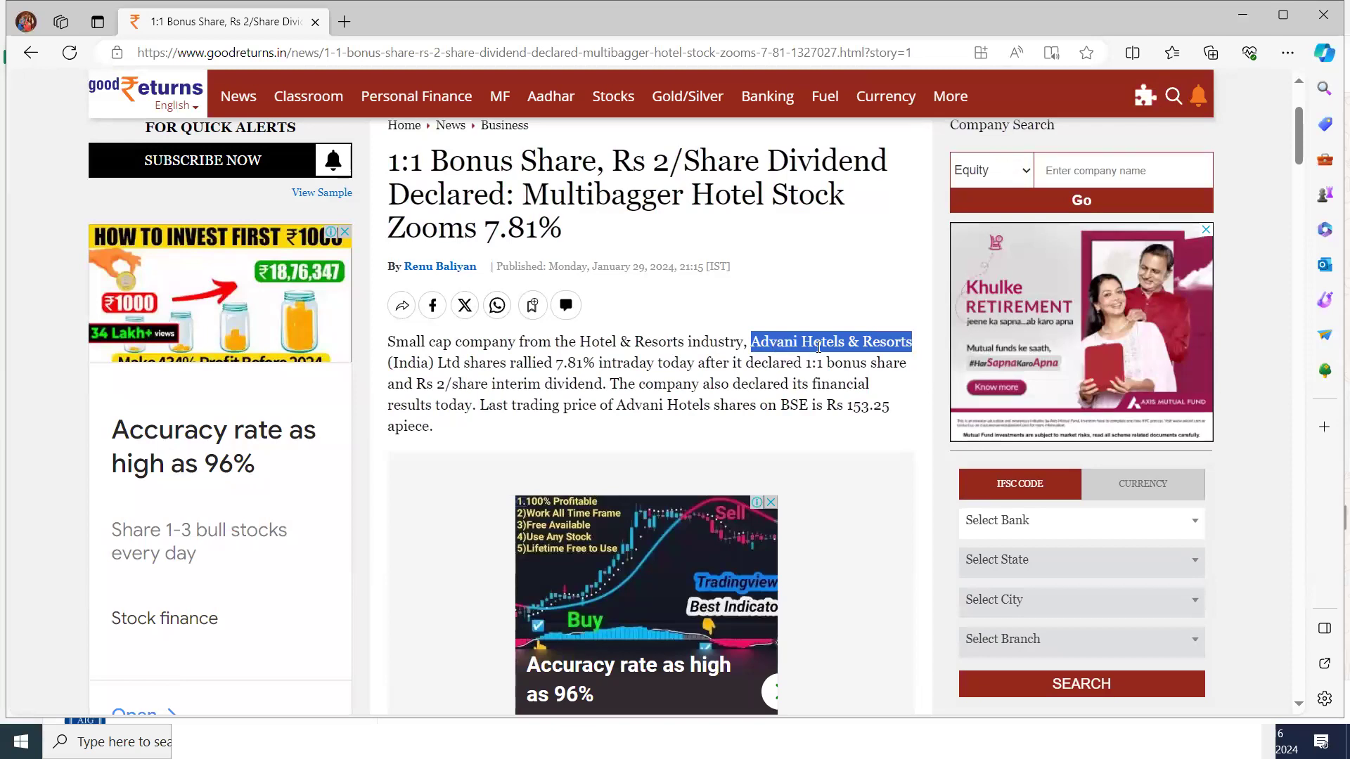
pyautogui.click(843, 344)
pyautogui.moveTo(844, 347); pyautogui.dragTo(756, 341)
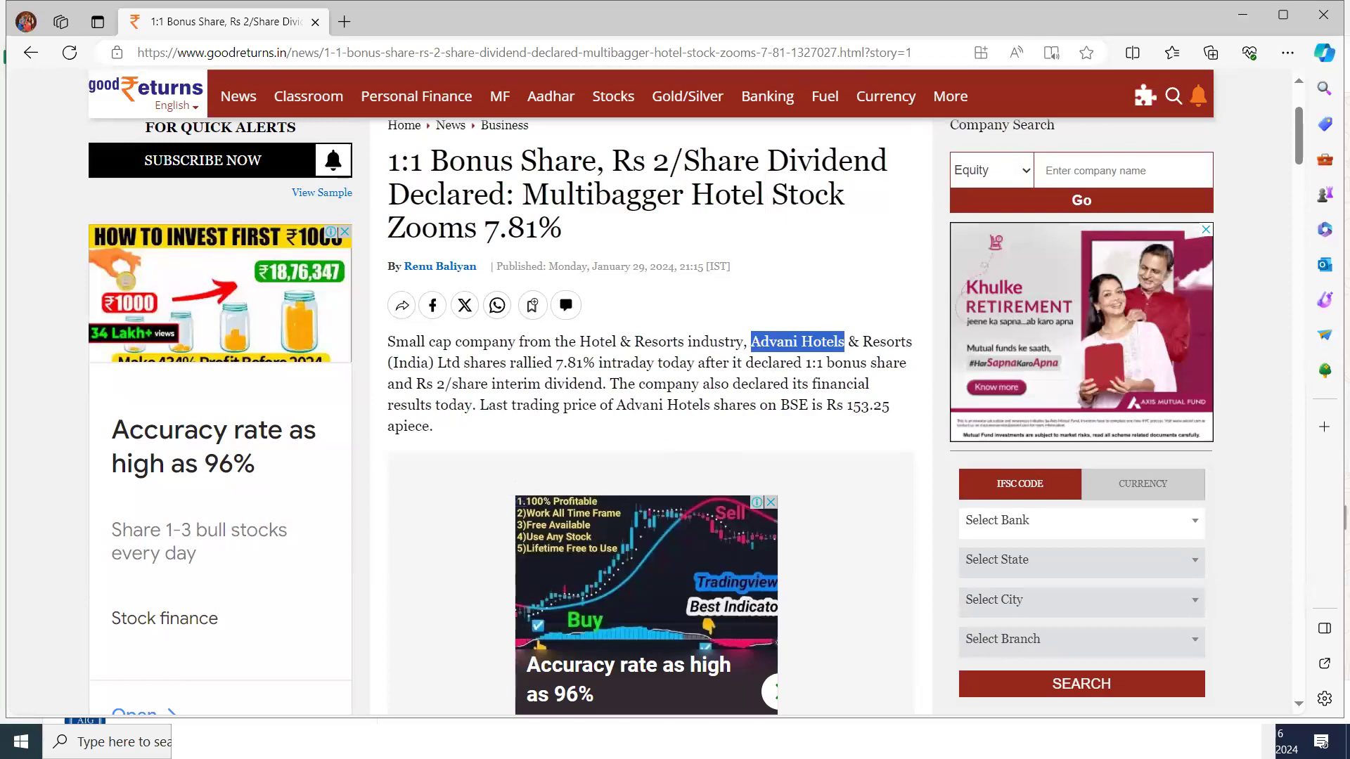
# Switch to the Kite dashboard, search for Advani and add the NSE instrument ADVANIHOTR to watchlist 4
pyautogui.press('super')
pyautogui.moveTo(405, 742)
pyautogui.click(409, 668)
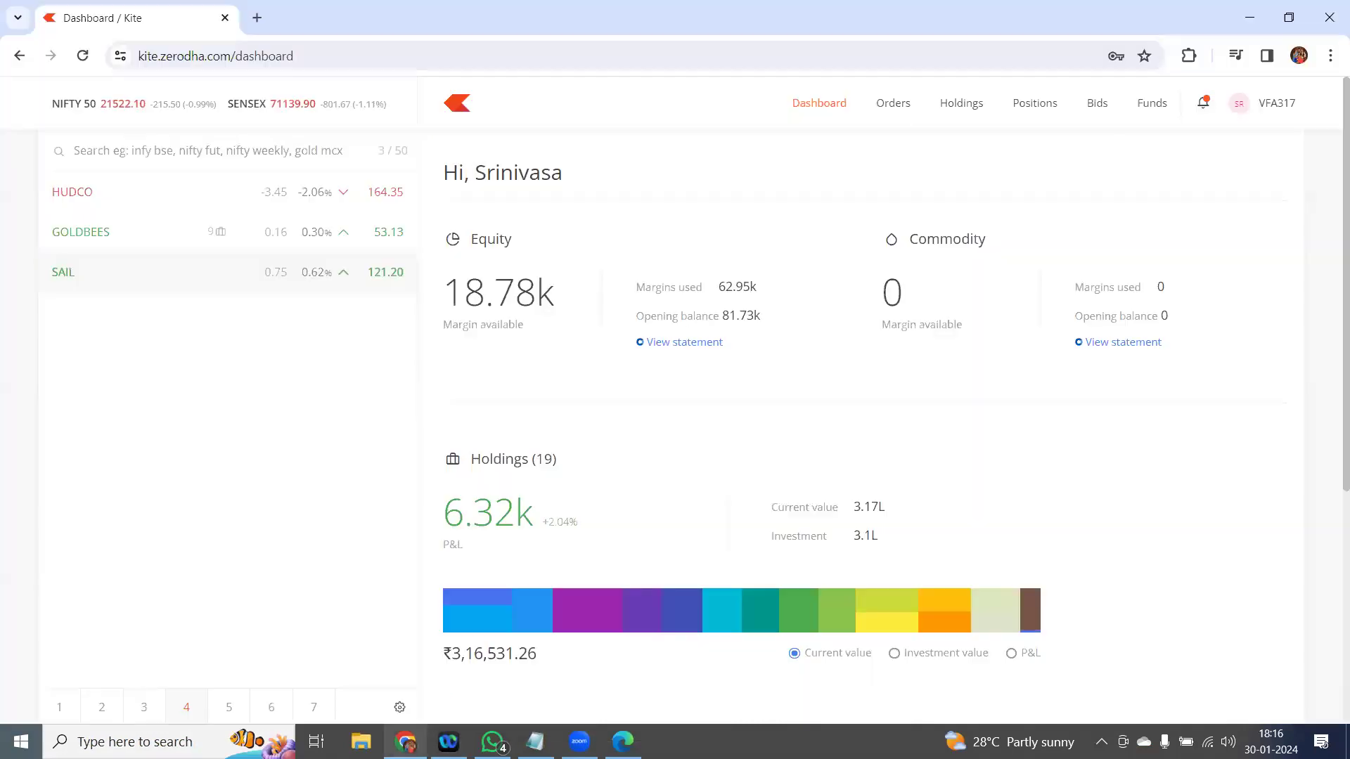
pyautogui.click(138, 148)
pyautogui.write('Advani')
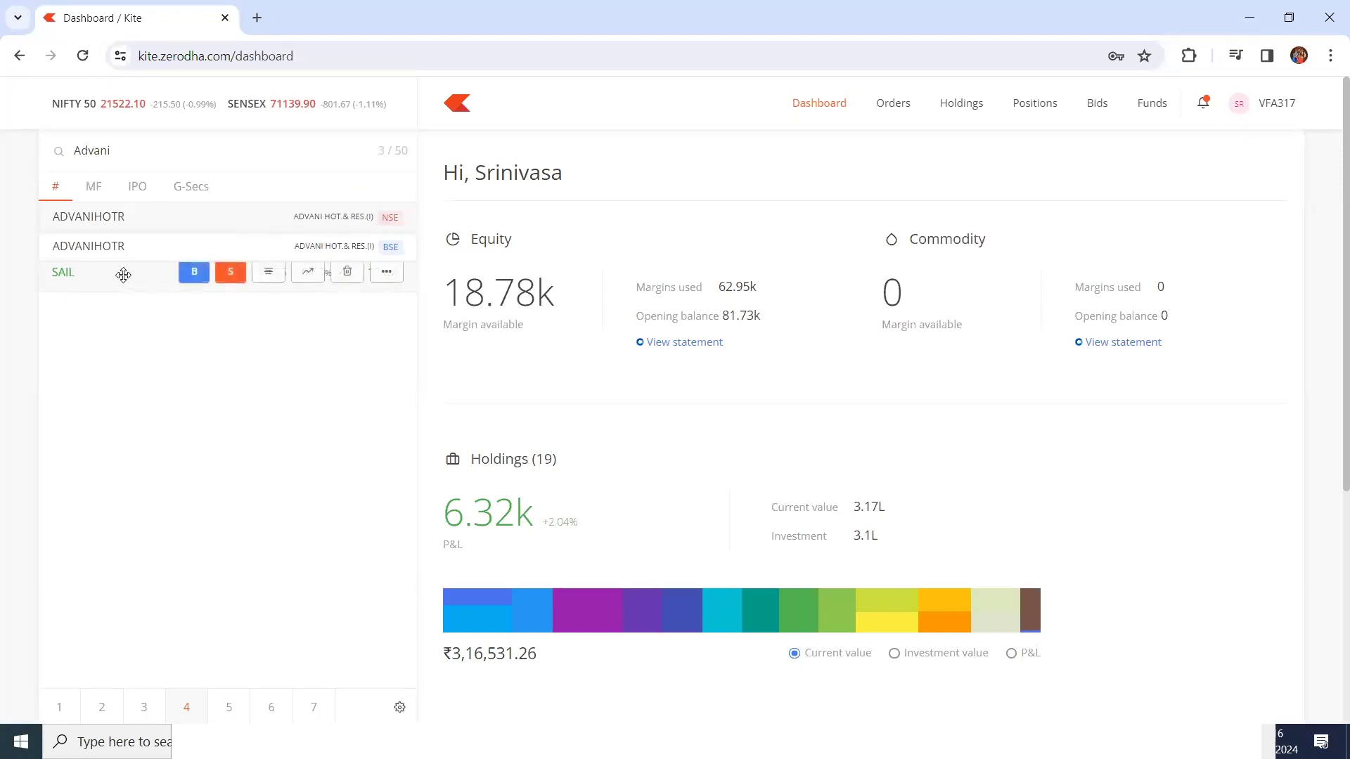
pyautogui.moveTo(159, 225)
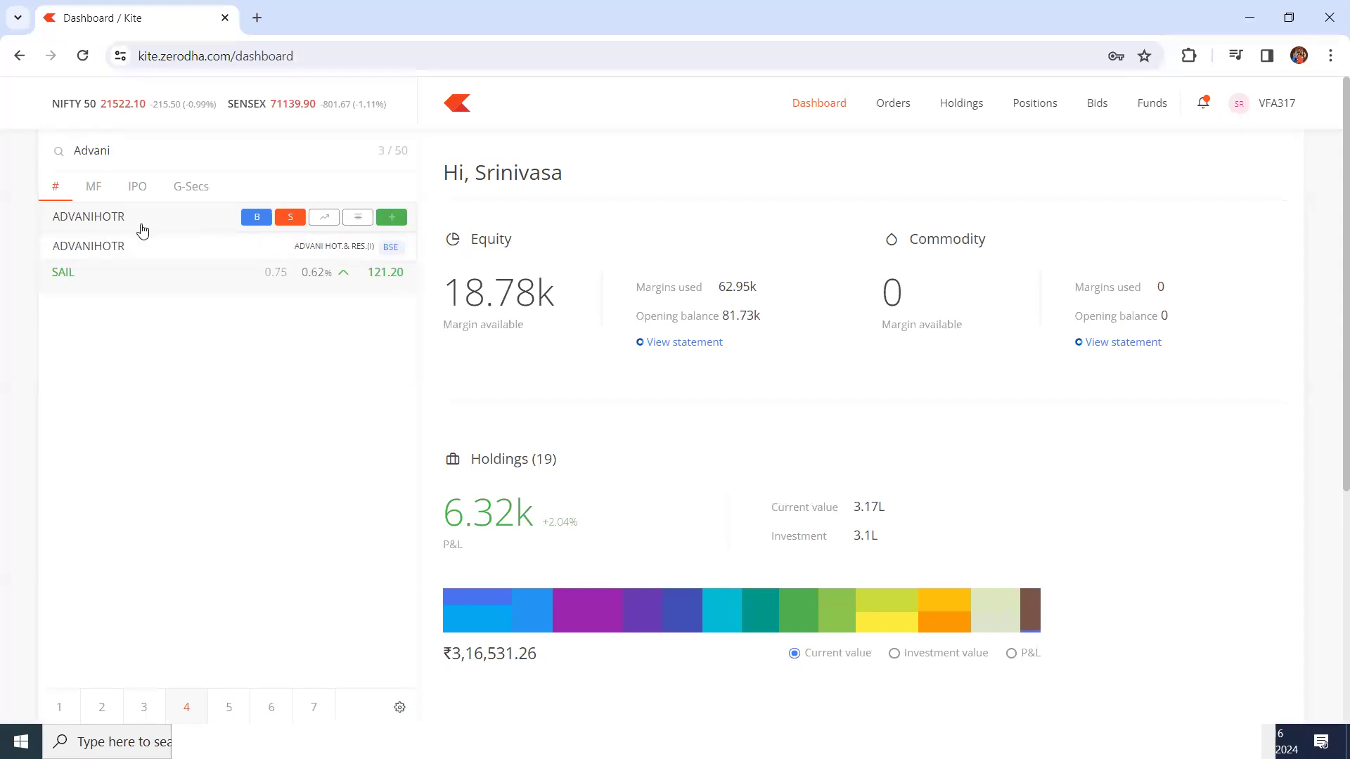
pyautogui.click(386, 219)
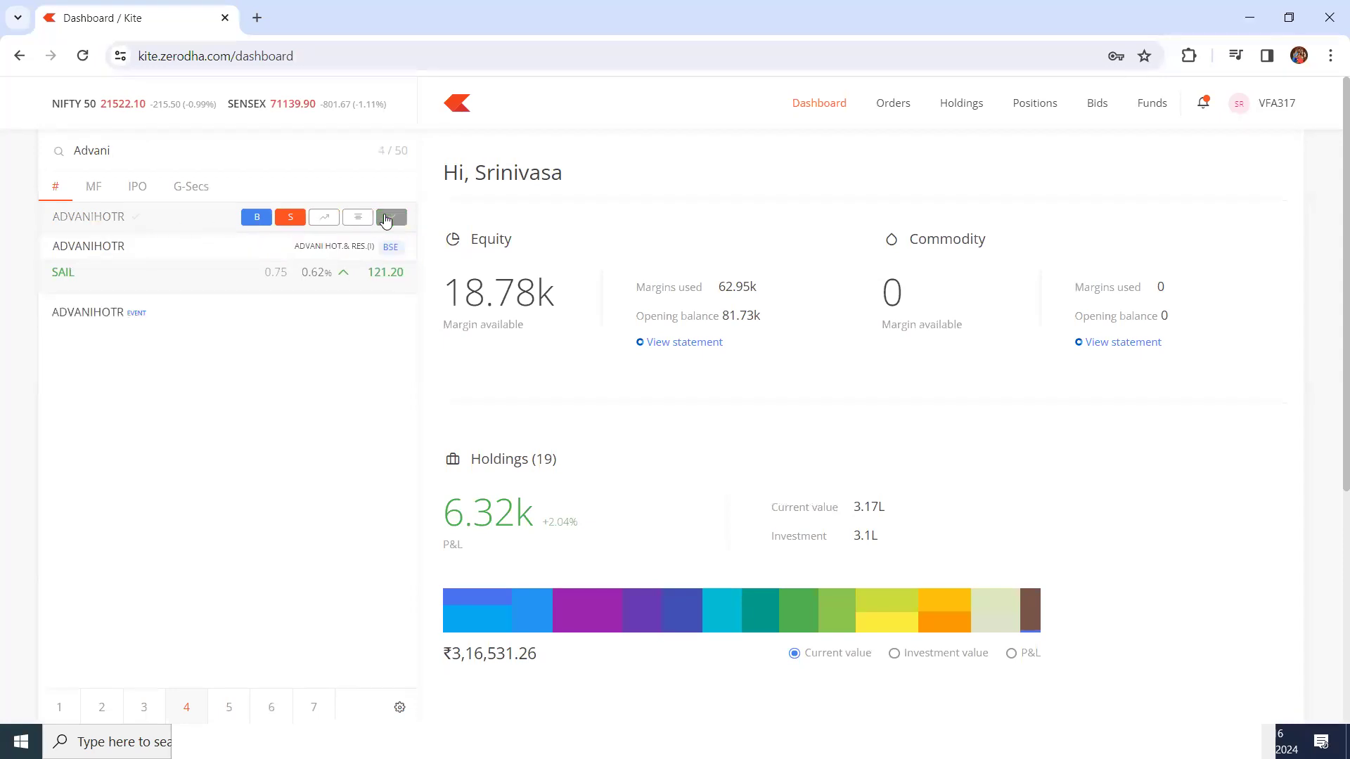
pyautogui.click(71, 436)
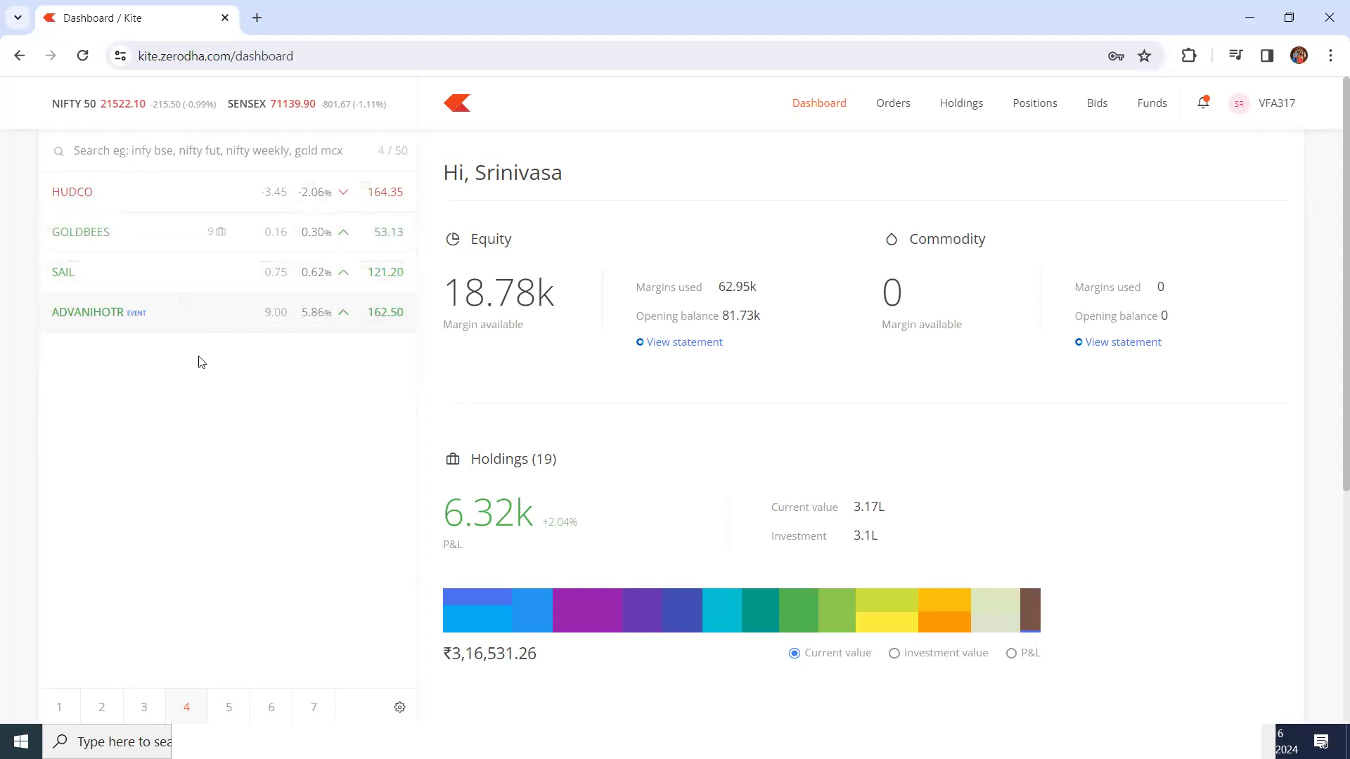
# Show the market depth of ADVANIHOTR in the watchlist, review the bids and daily prices, and collapse it again
pyautogui.moveTo(180, 320)
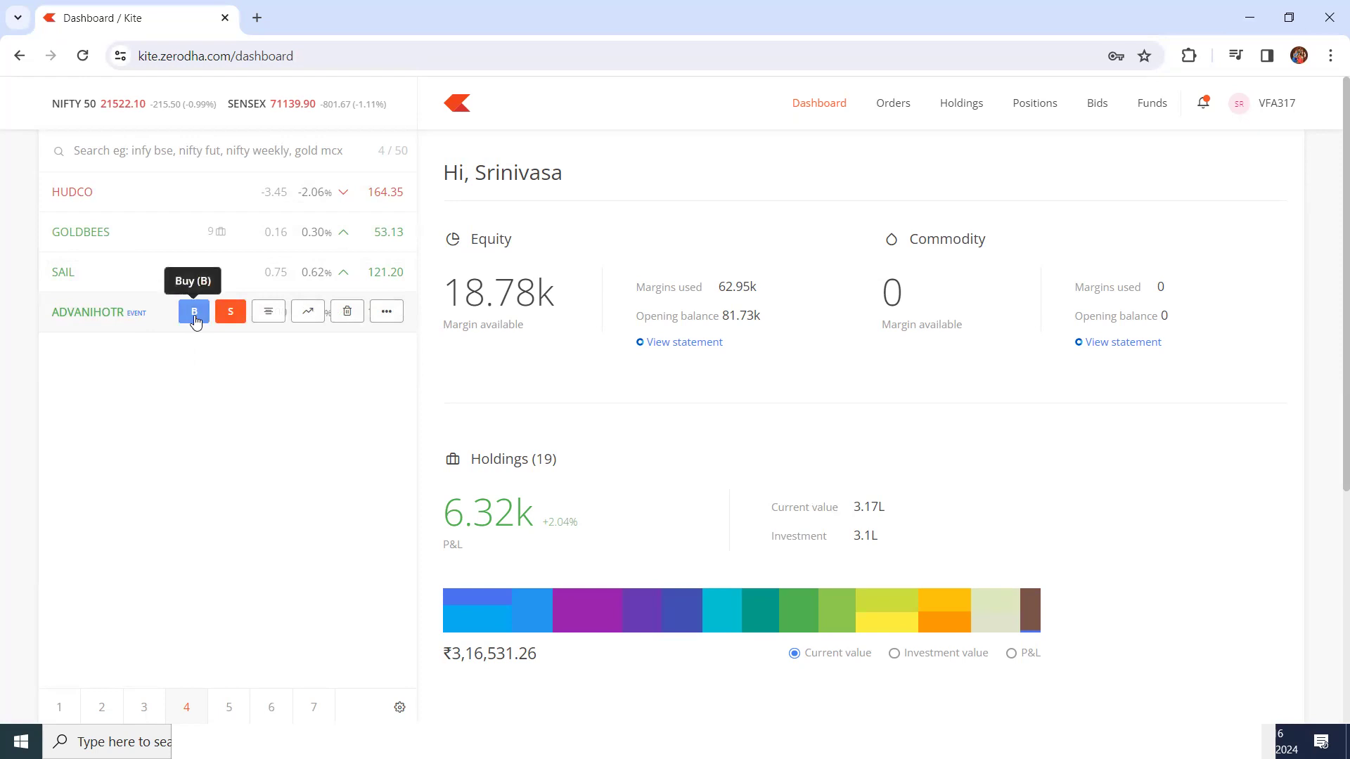
pyautogui.click(267, 312)
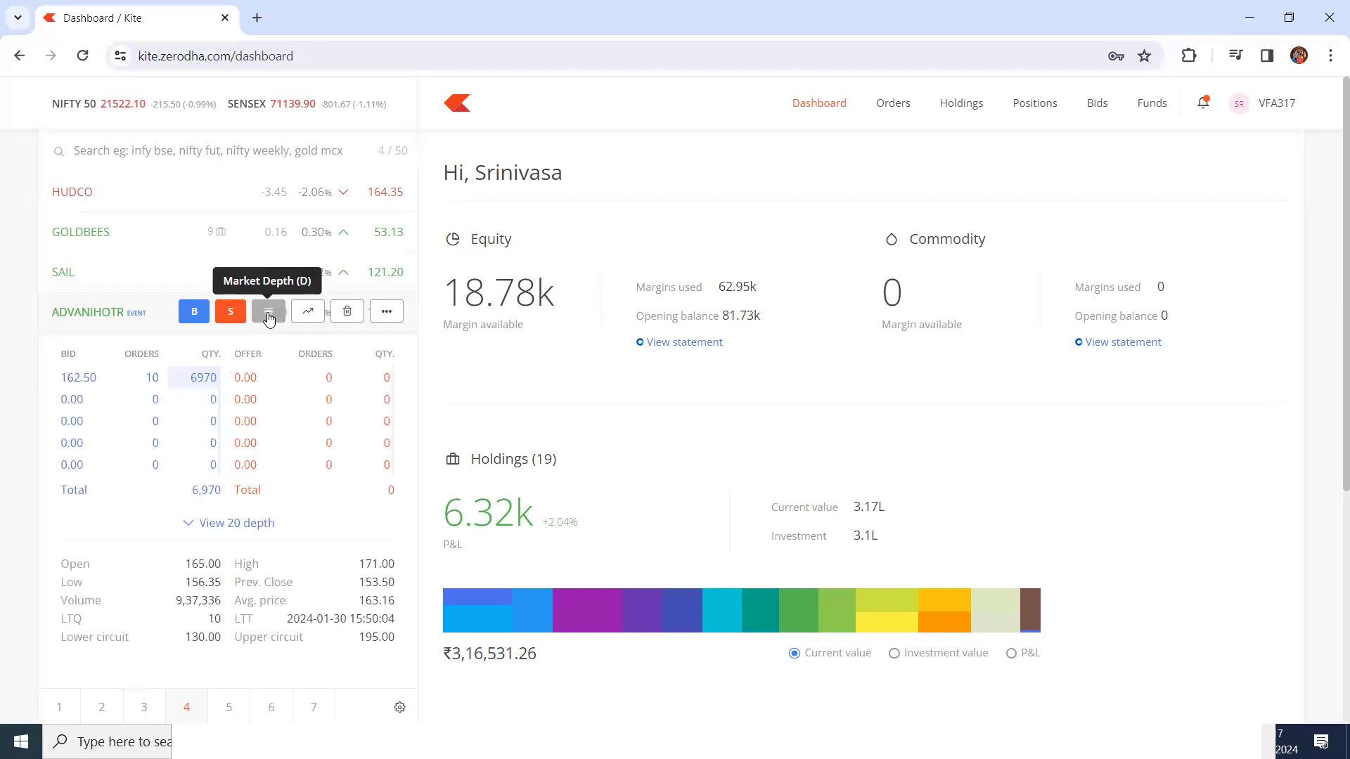
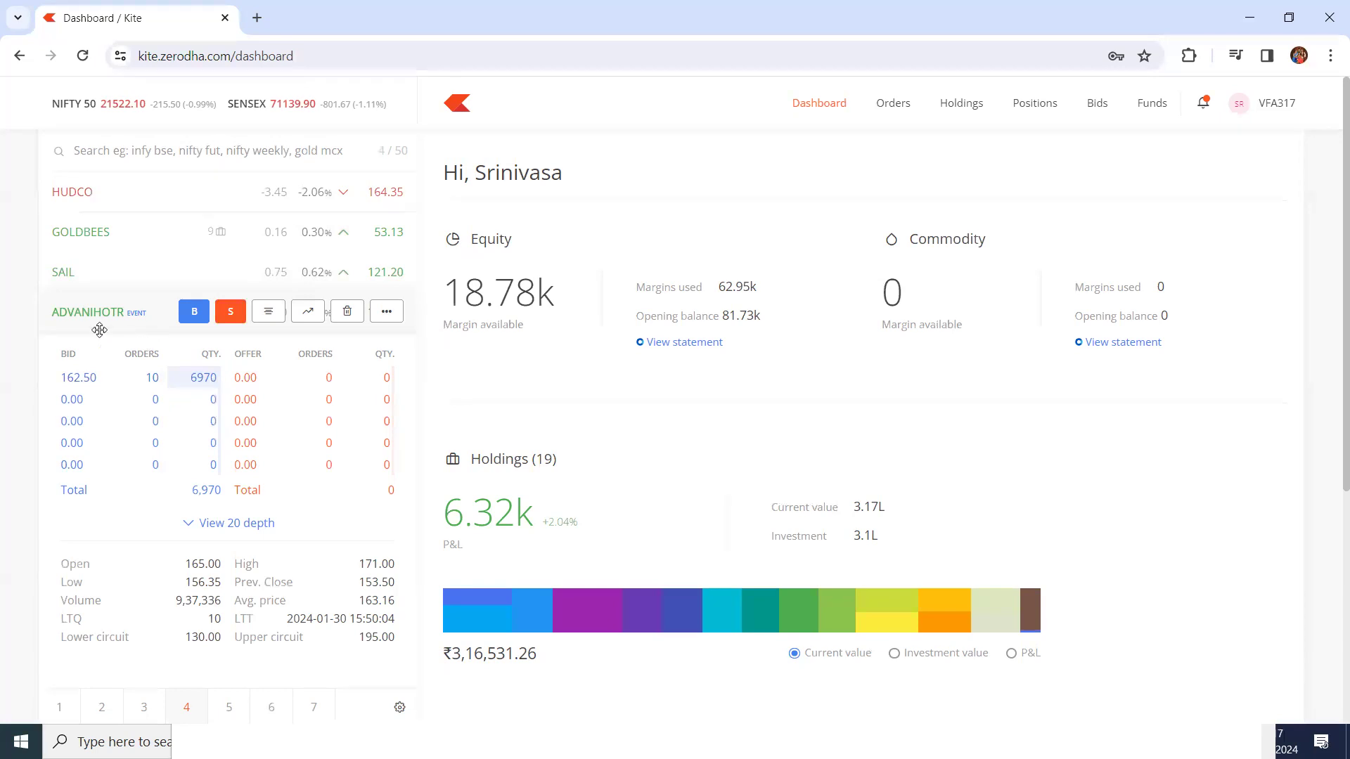
pyautogui.moveTo(272, 314)
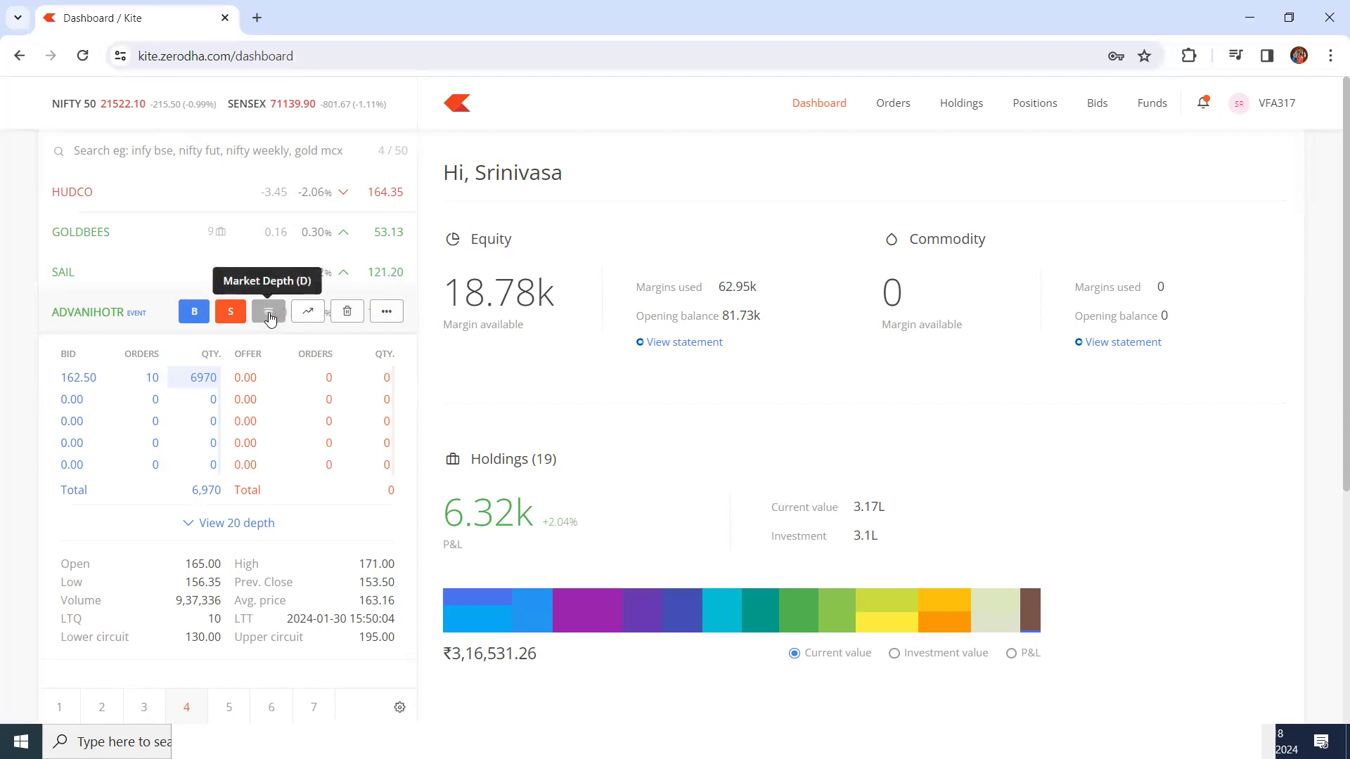
pyautogui.click(269, 312)
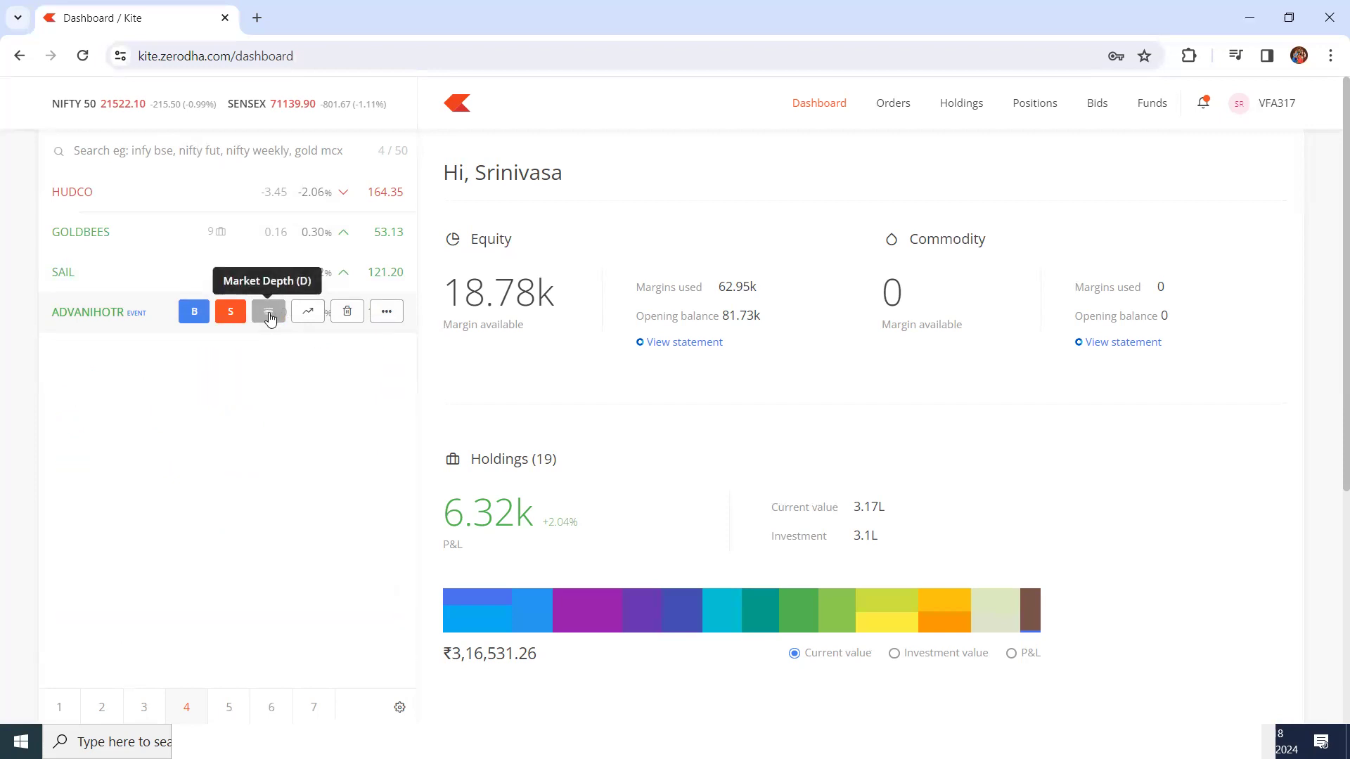
# Open the ADVANIHOTR chart, examine its 5-minute candles and moving averages, and circle the control for opening the chart in a separate window
pyautogui.click(315, 318)
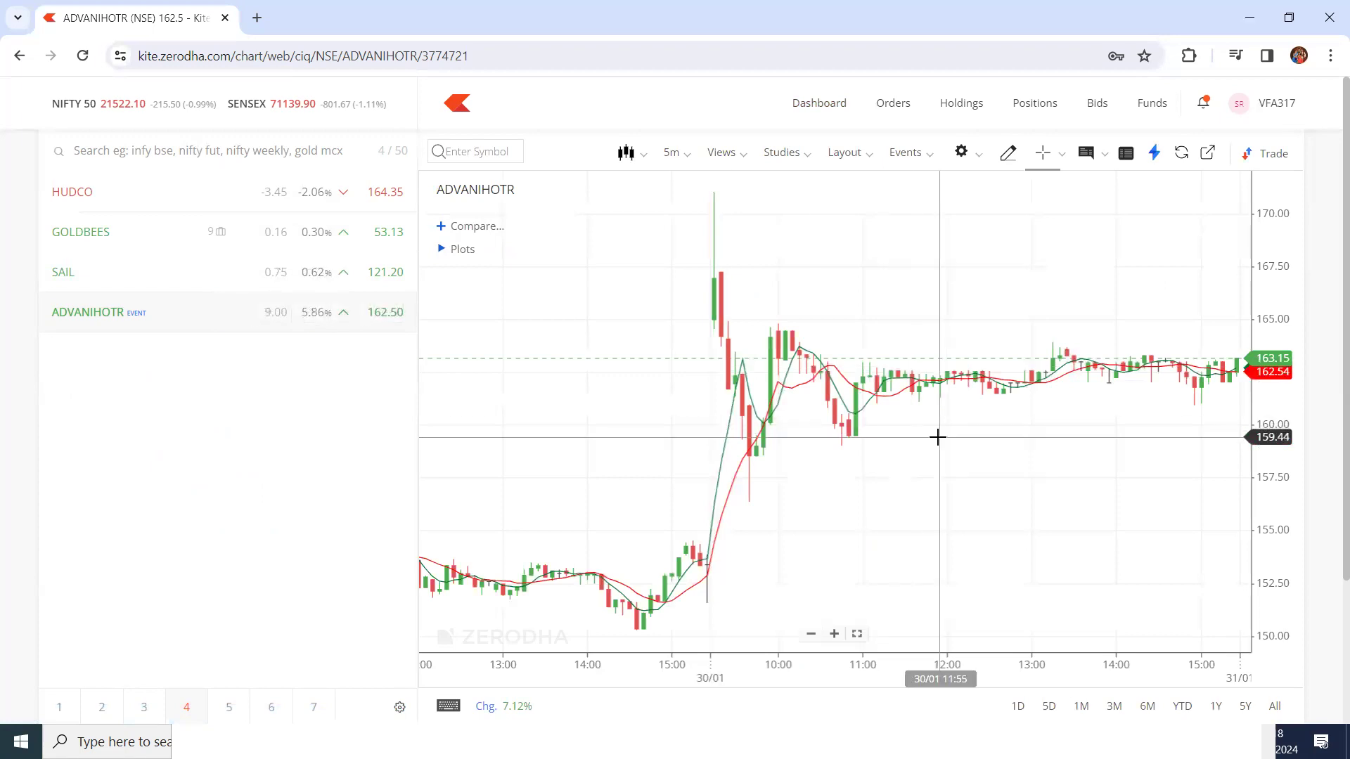
pyautogui.scroll(5, 937, 437)
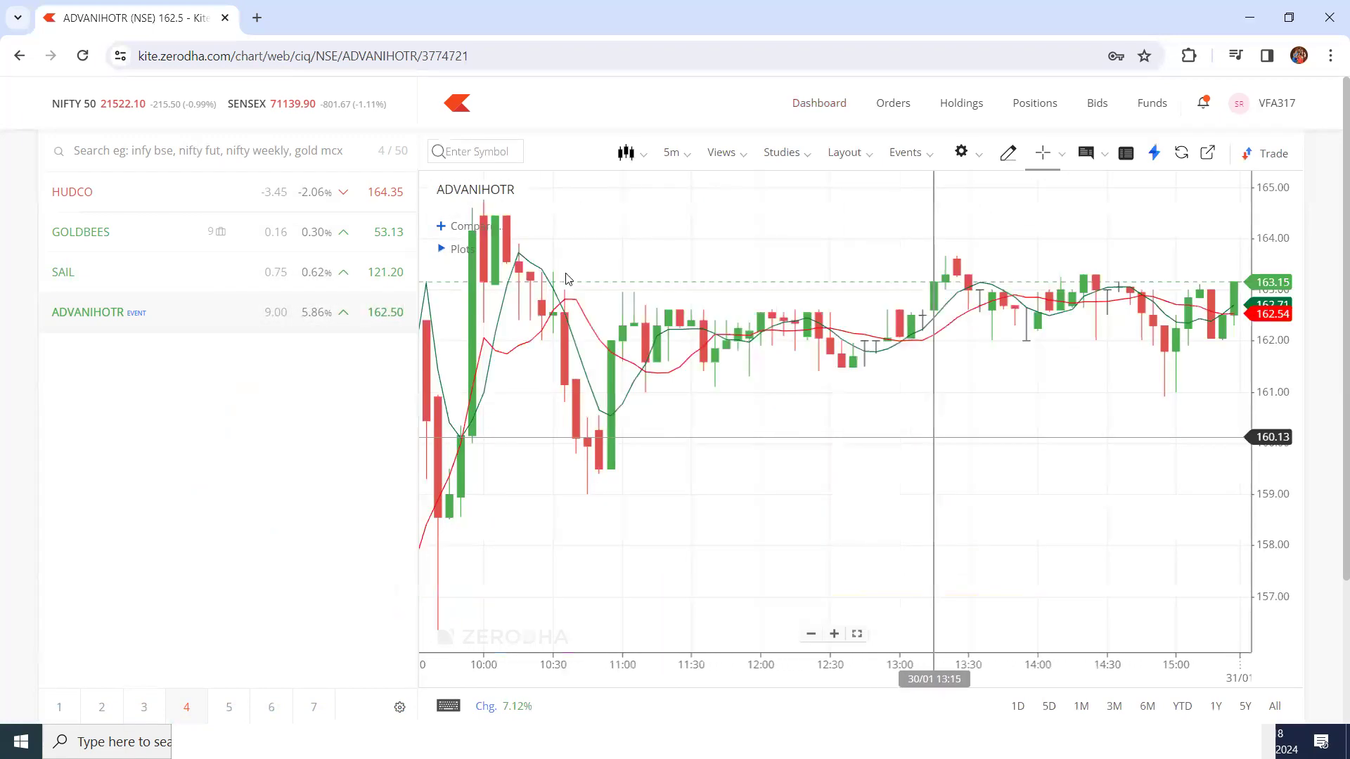
pyautogui.scroll(-5, 568, 279)
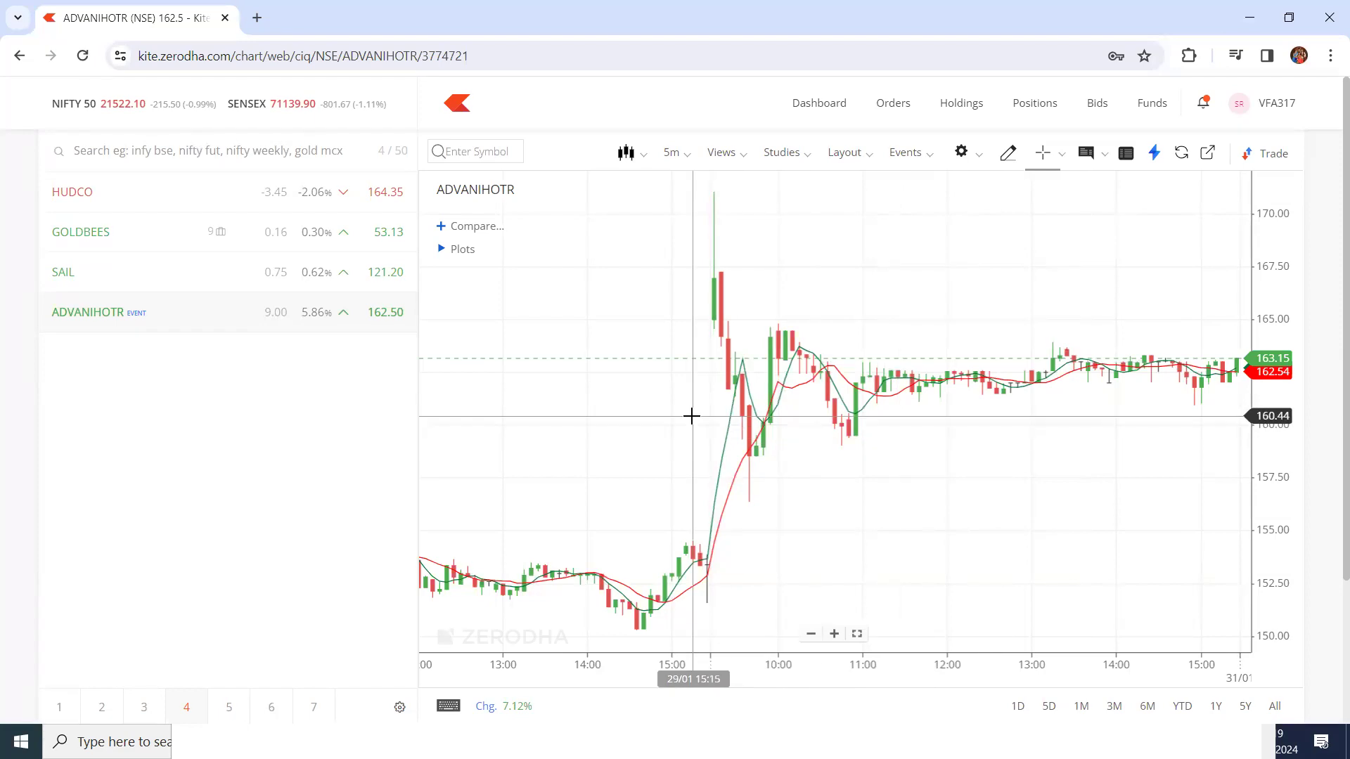
pyautogui.click(460, 249)
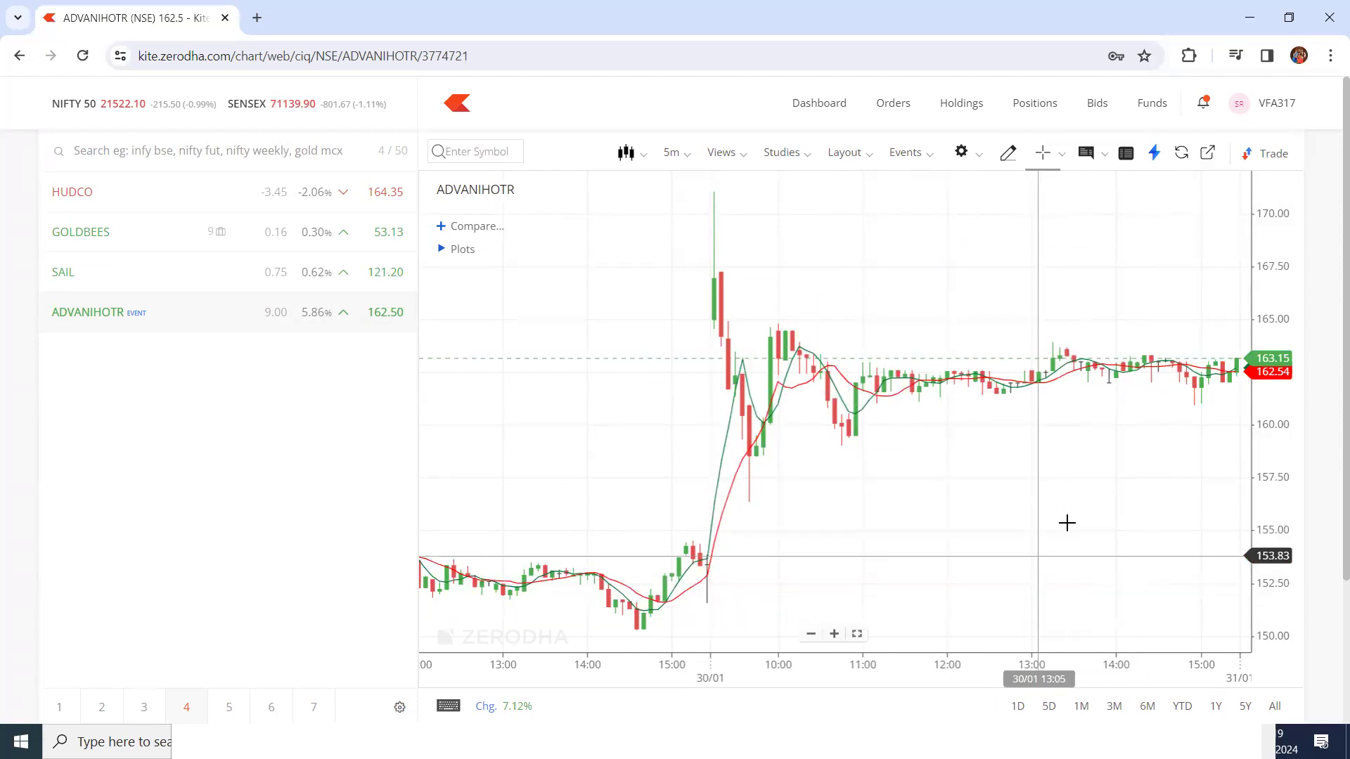
pyautogui.moveTo(1225, 144)
pyautogui.mouseDown()
pyautogui.moveTo(1205, 134)
pyautogui.moveTo(1191, 163)
pyautogui.moveTo(1235, 163)
pyautogui.moveTo(1220, 140)
pyautogui.mouseUp()
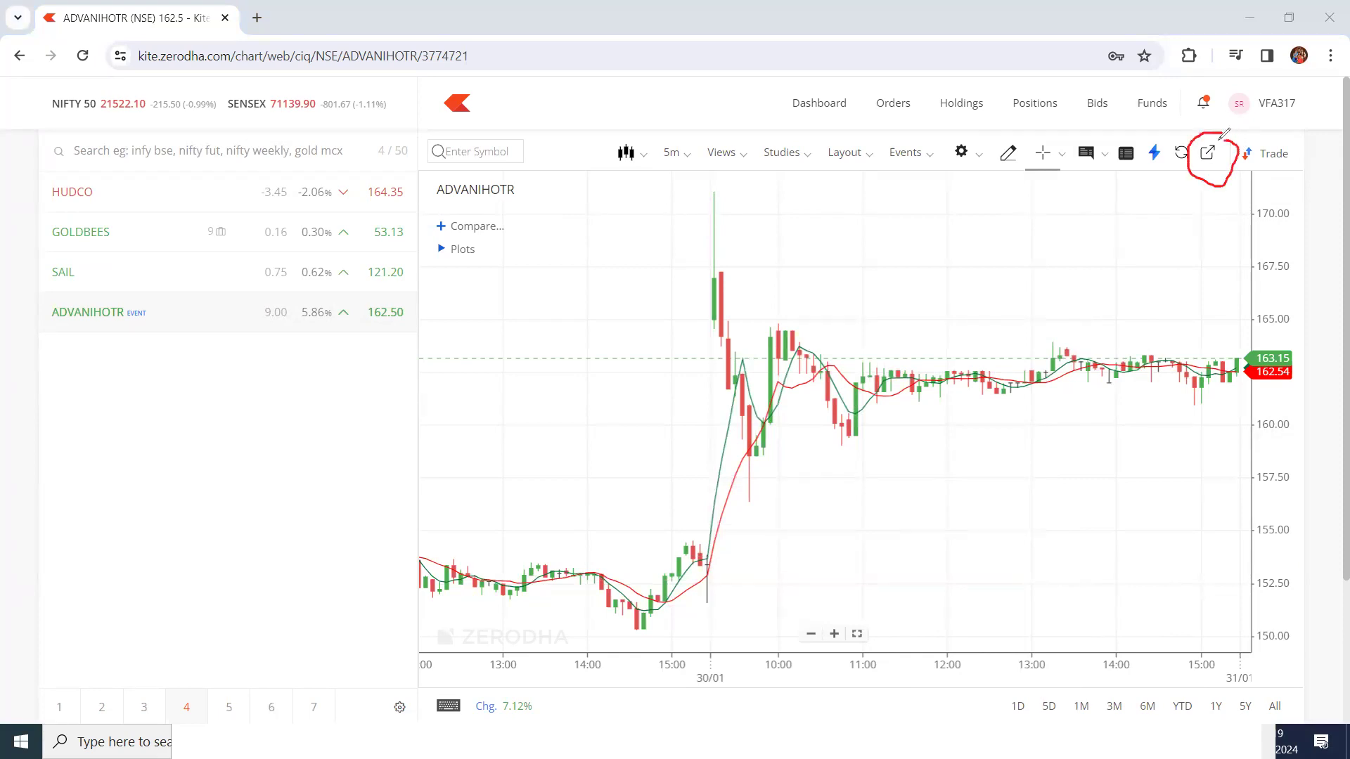
# Mark the separate-window chart control and the end of the ADVANIHOTR watchlist row with the pen, and clear the markings
pyautogui.moveTo(1161, 258)
pyautogui.mouseDown()
pyautogui.moveTo(1203, 184)
pyautogui.moveTo(1224, 232)
pyautogui.mouseUp()
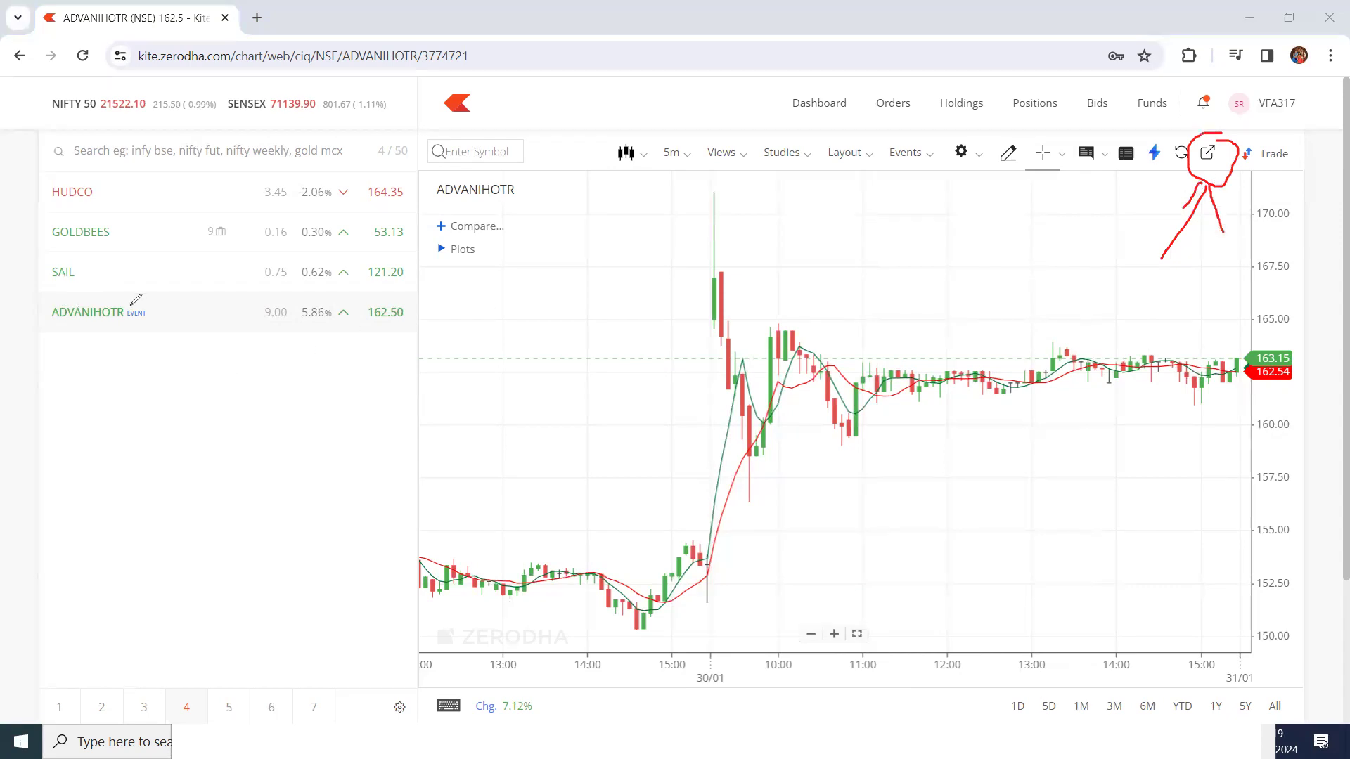
pyautogui.moveTo(416, 303)
pyautogui.mouseDown()
pyautogui.moveTo(388, 305)
pyautogui.moveTo(421, 300)
pyautogui.moveTo(408, 304)
pyautogui.moveTo(430, 392)
pyautogui.moveTo(404, 333)
pyautogui.moveTo(434, 349)
pyautogui.mouseUp()
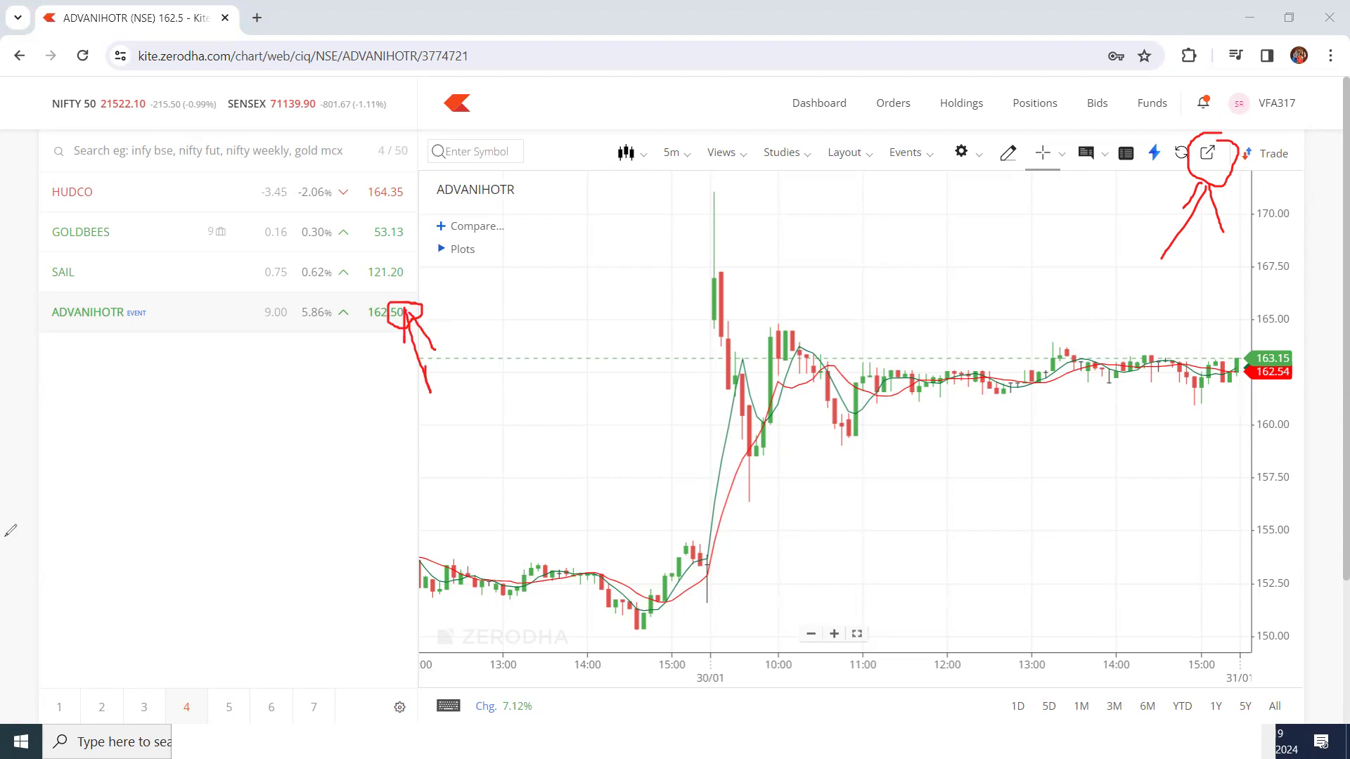
pyautogui.press('Escape')
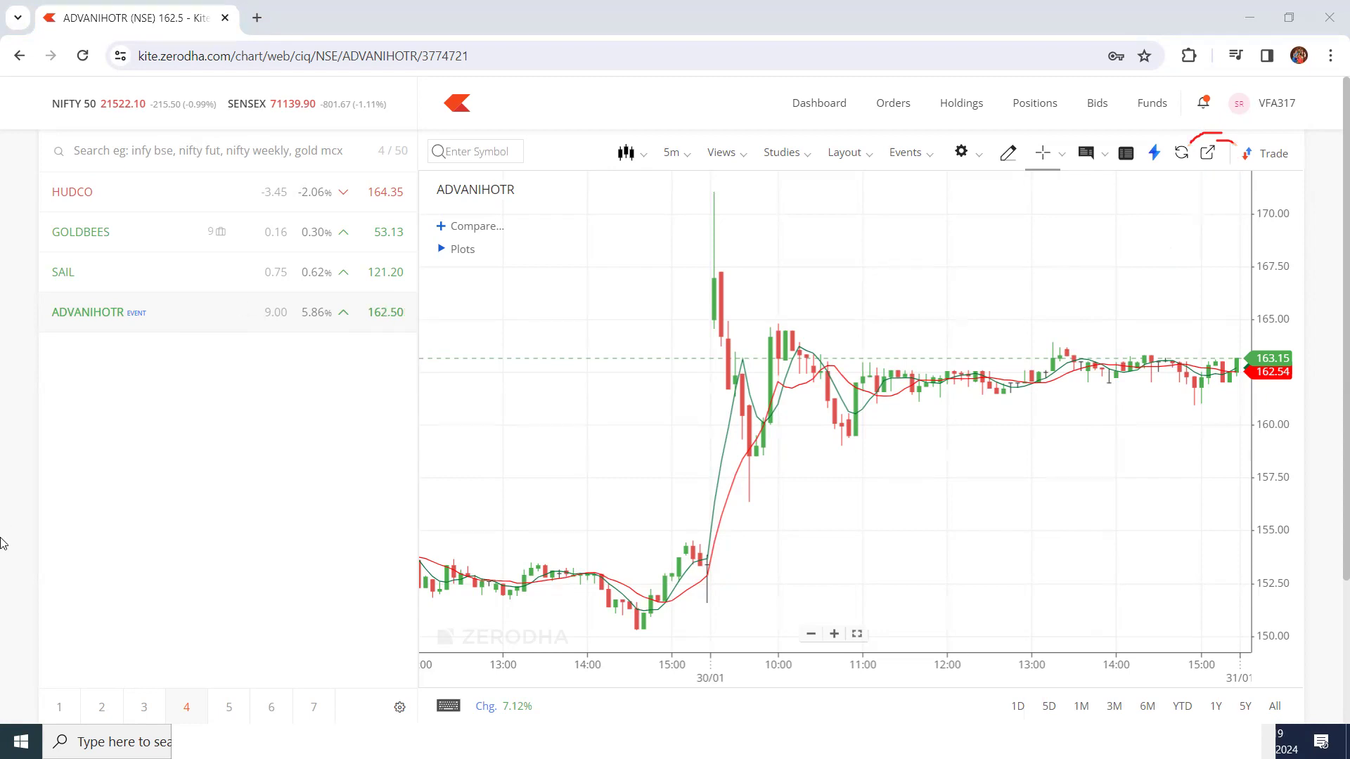
# Open the ADVANIHOTR chart in a separate browser tab using the additional options of its watchlist entry
pyautogui.moveTo(91, 311)
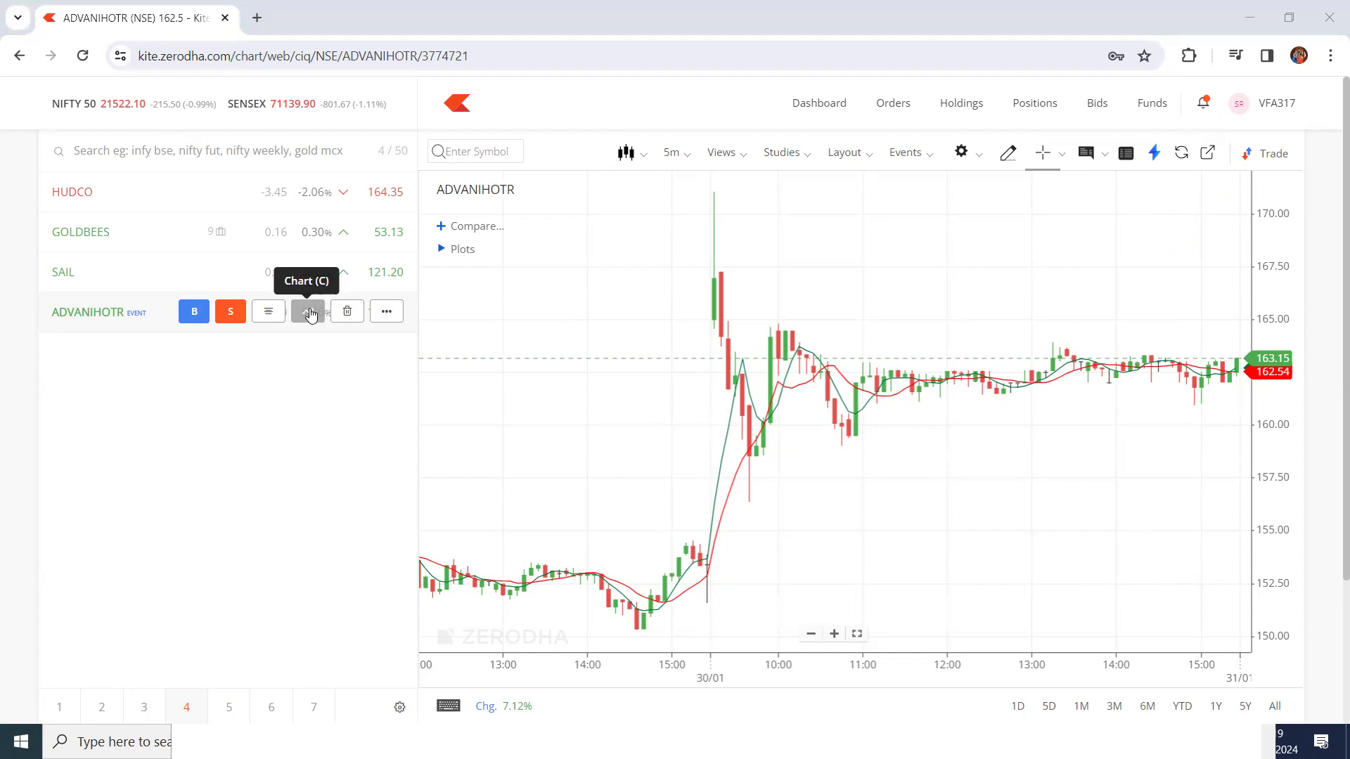
pyautogui.click(389, 313)
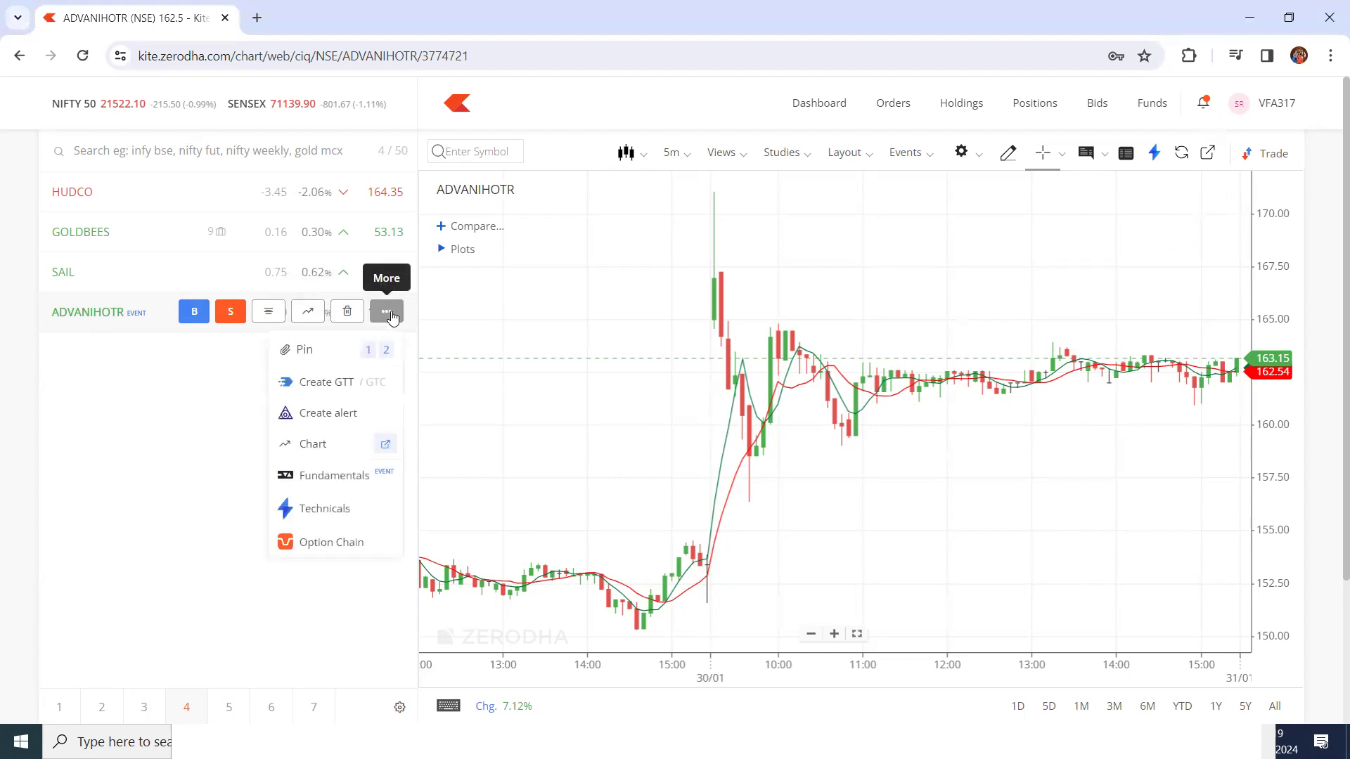
pyautogui.click(388, 447)
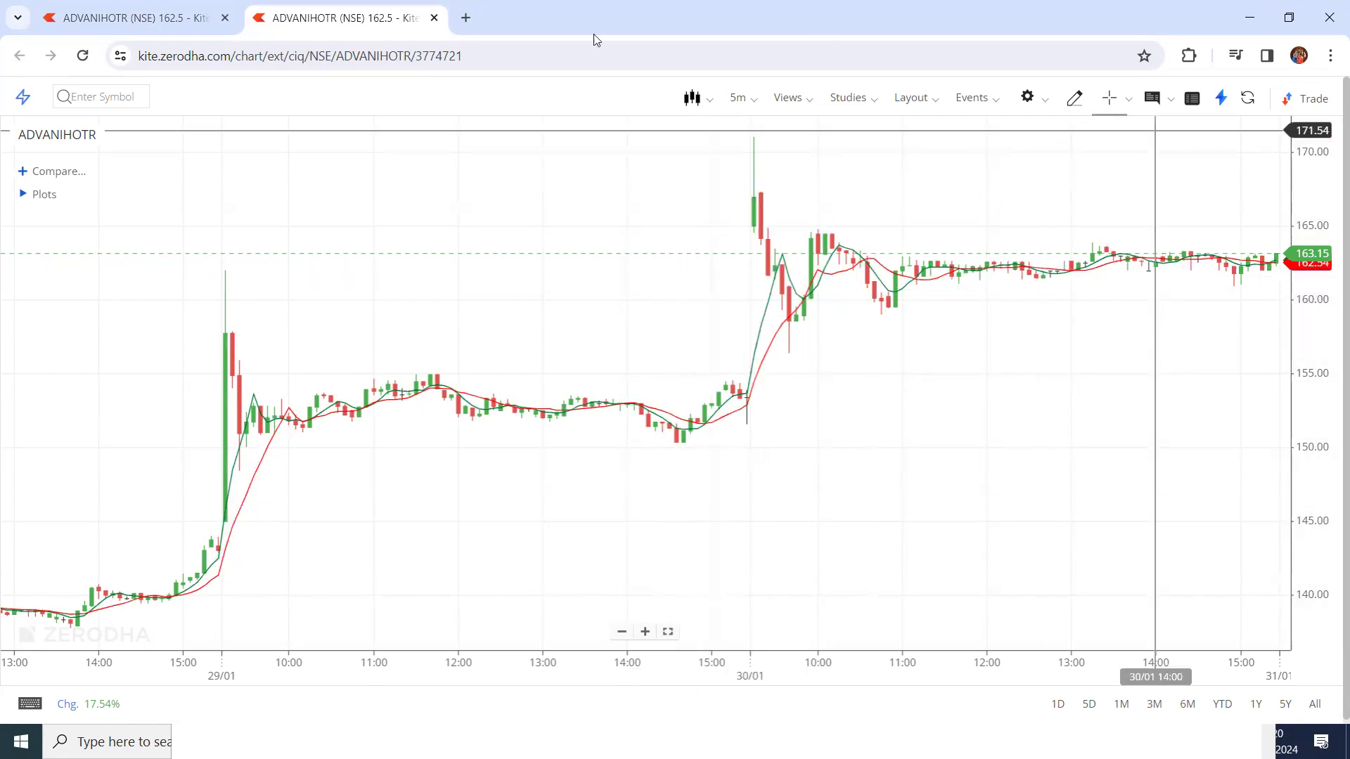
# Remove both moving average studies from the ADVANIHOTR chart and turn off the crosshair
pyautogui.click(106, 194)
pyautogui.click(98, 194)
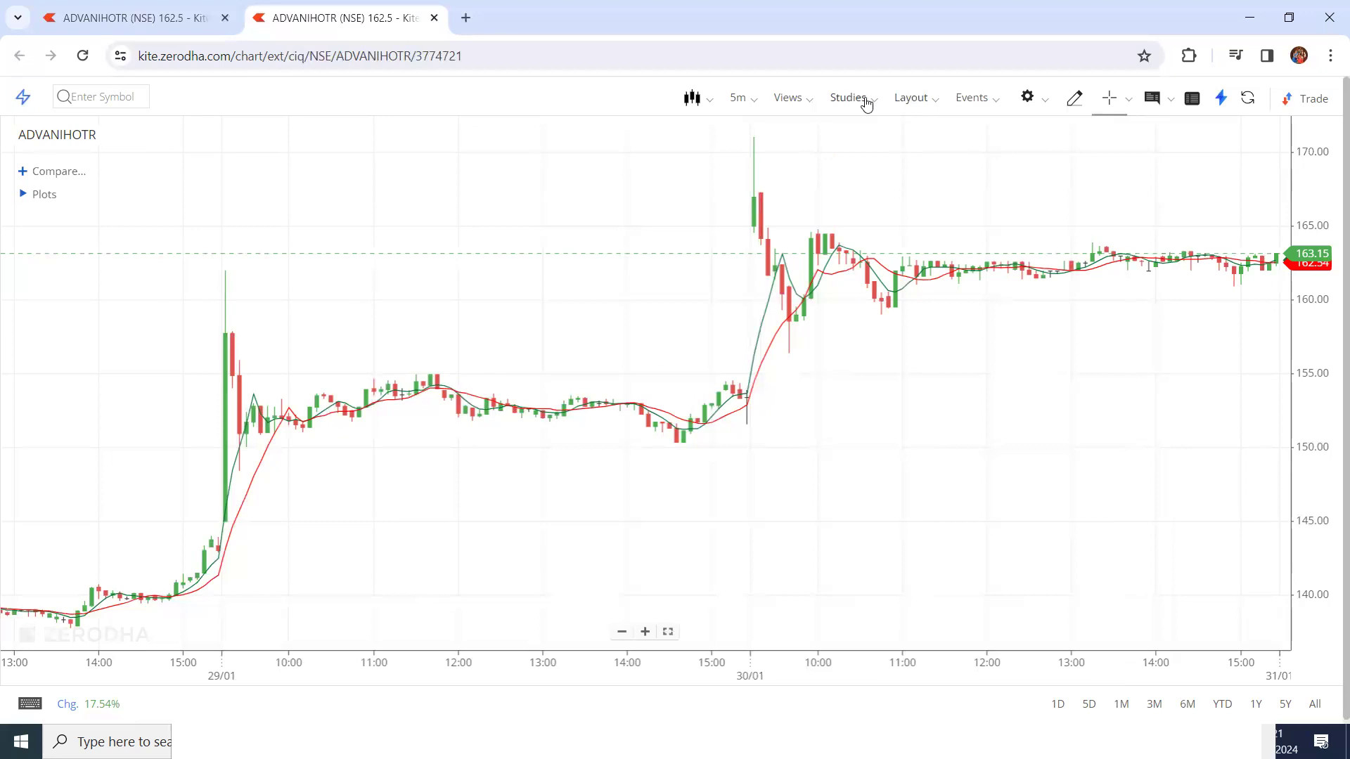
pyautogui.click(62, 197)
pyautogui.click(159, 217)
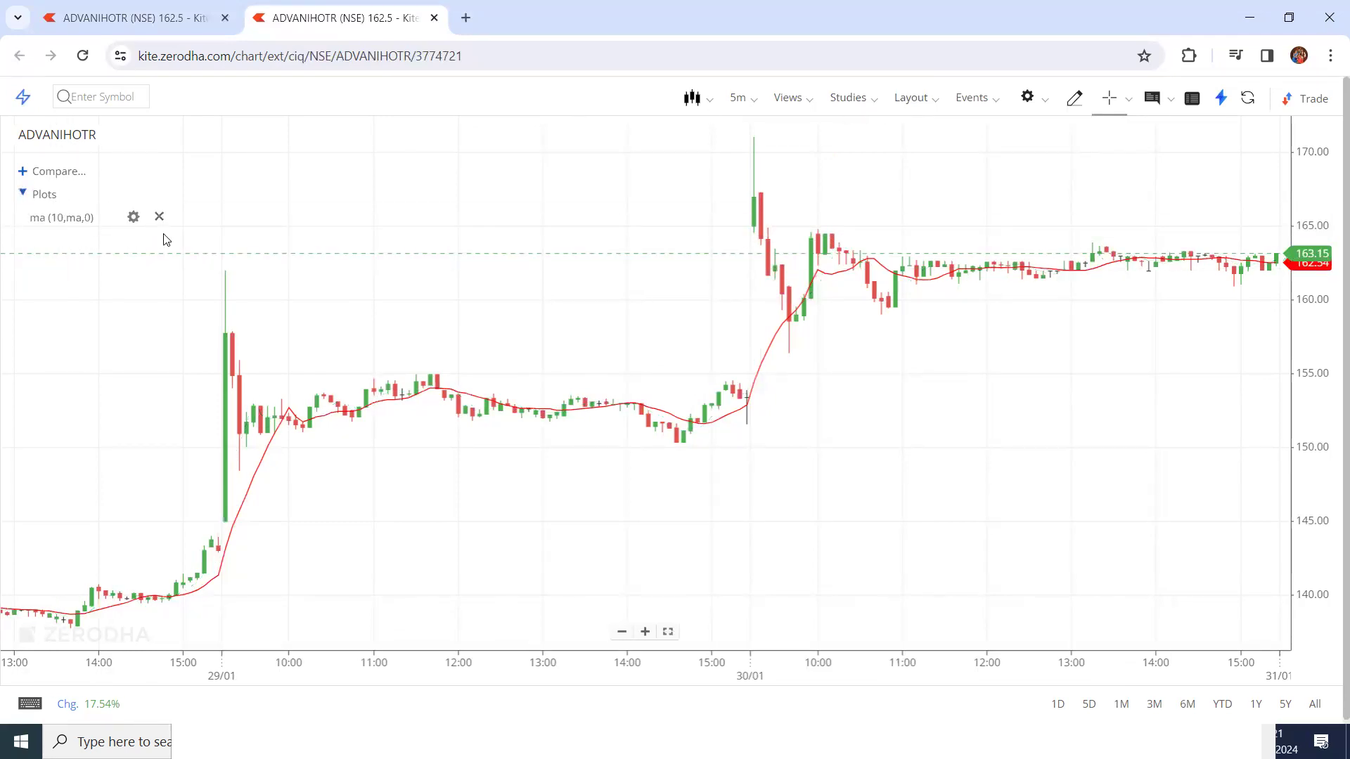
pyautogui.click(160, 217)
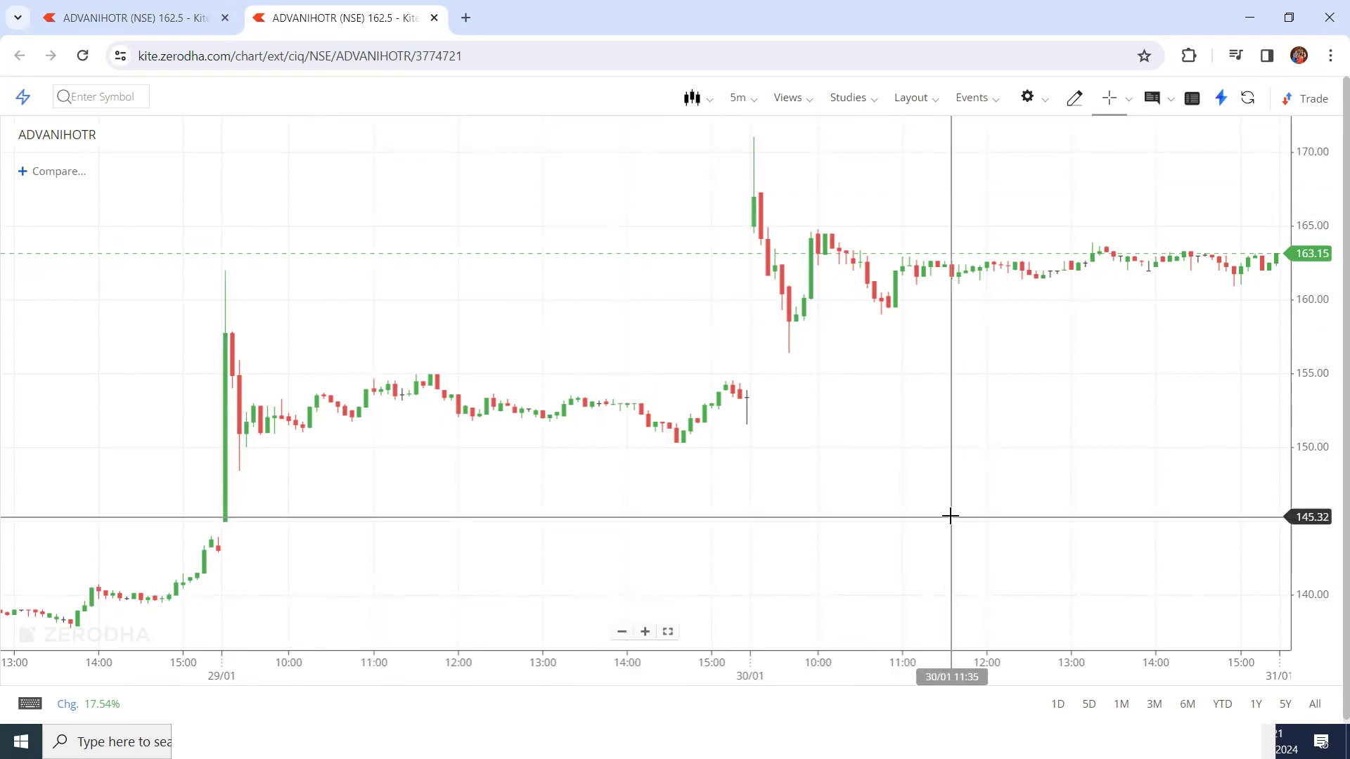
pyautogui.click(1110, 98)
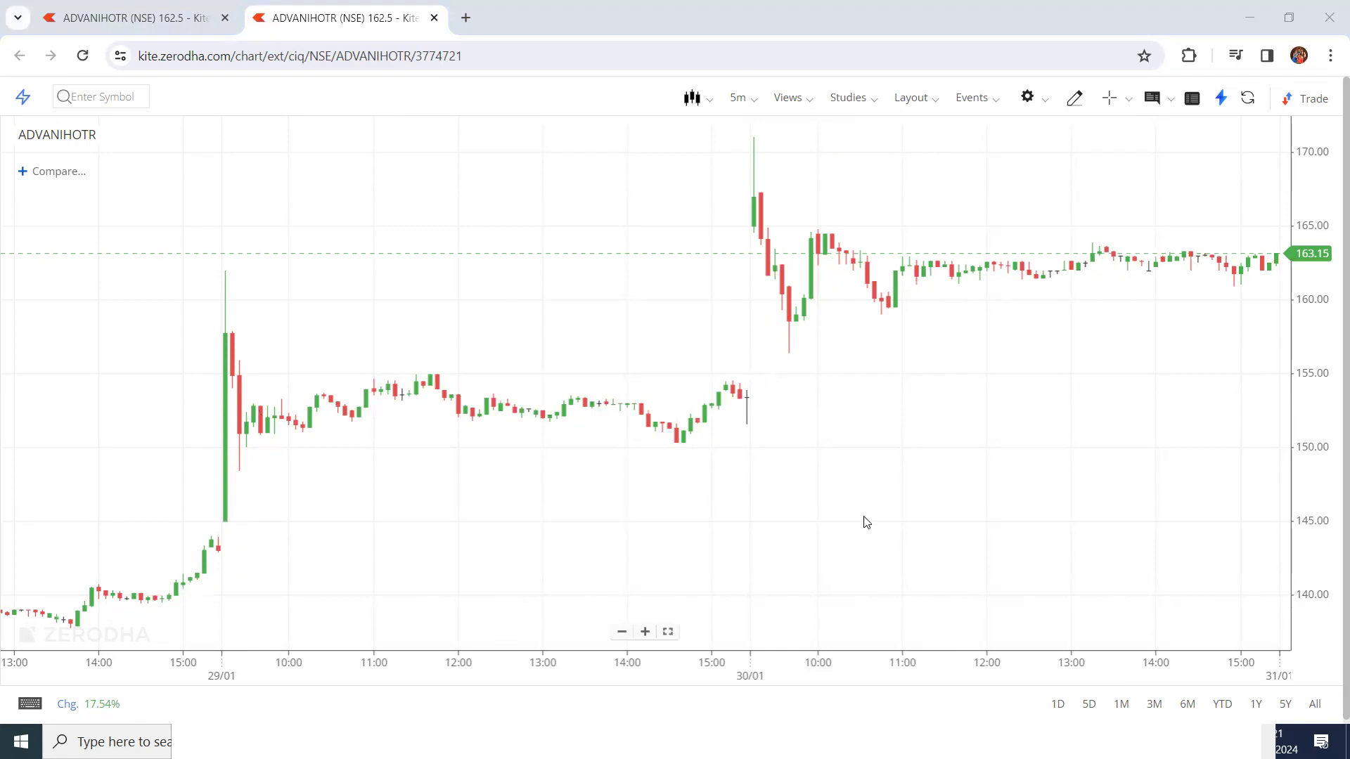
# Underline the chart's tool row and mark the chart type, interval, Studies and crosshair controls with the pen
pyautogui.moveTo(655, 125); pyautogui.dragTo(1256, 132)
pyautogui.moveTo(711, 59)
pyautogui.mouseDown()
pyautogui.moveTo(694, 85)
pyautogui.moveTo(747, 91)
pyautogui.mouseUp()
pyautogui.moveTo(888, 71); pyautogui.dragTo(855, 92)
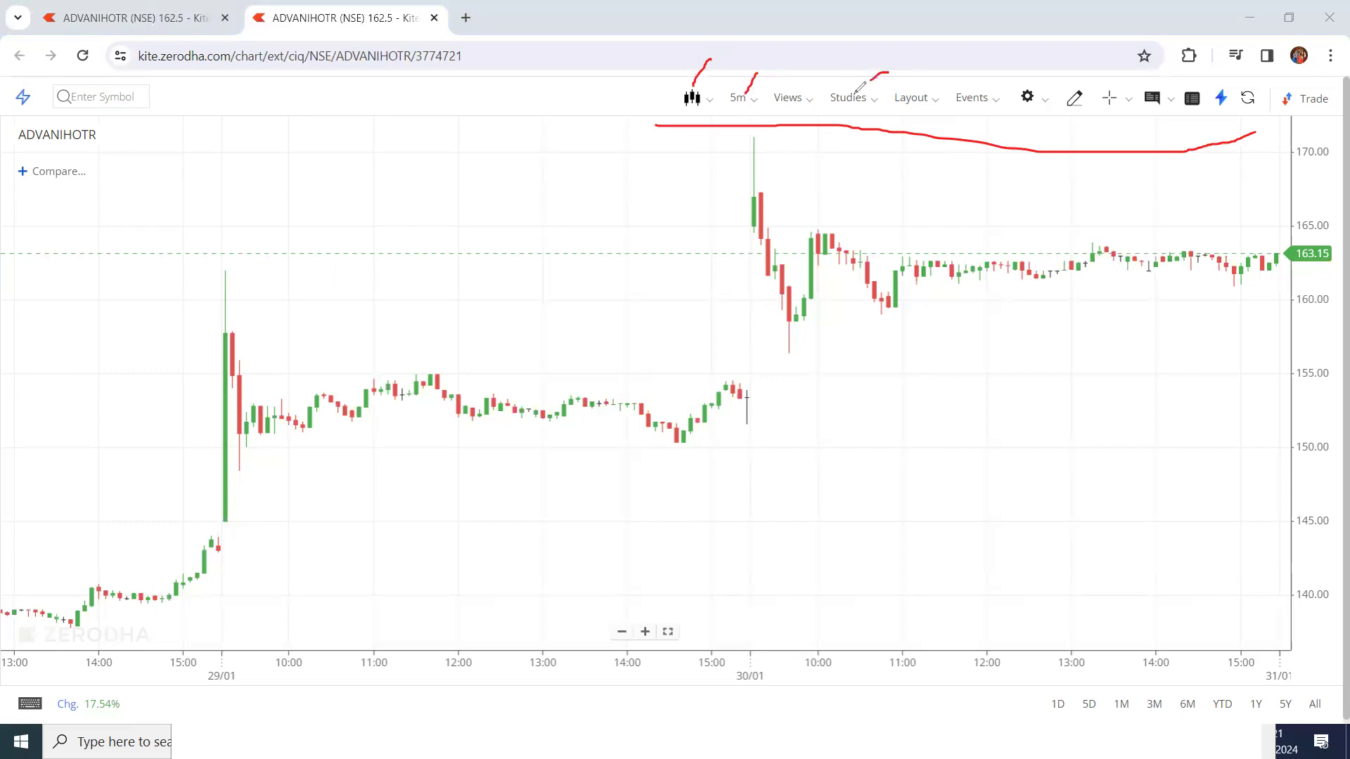
pyautogui.moveTo(1111, 66); pyautogui.dragTo(1110, 85)
# Try the Bar and Colored Bar chart types on the ADVANIHOTR chart and return to Candle
pyautogui.click(693, 104)
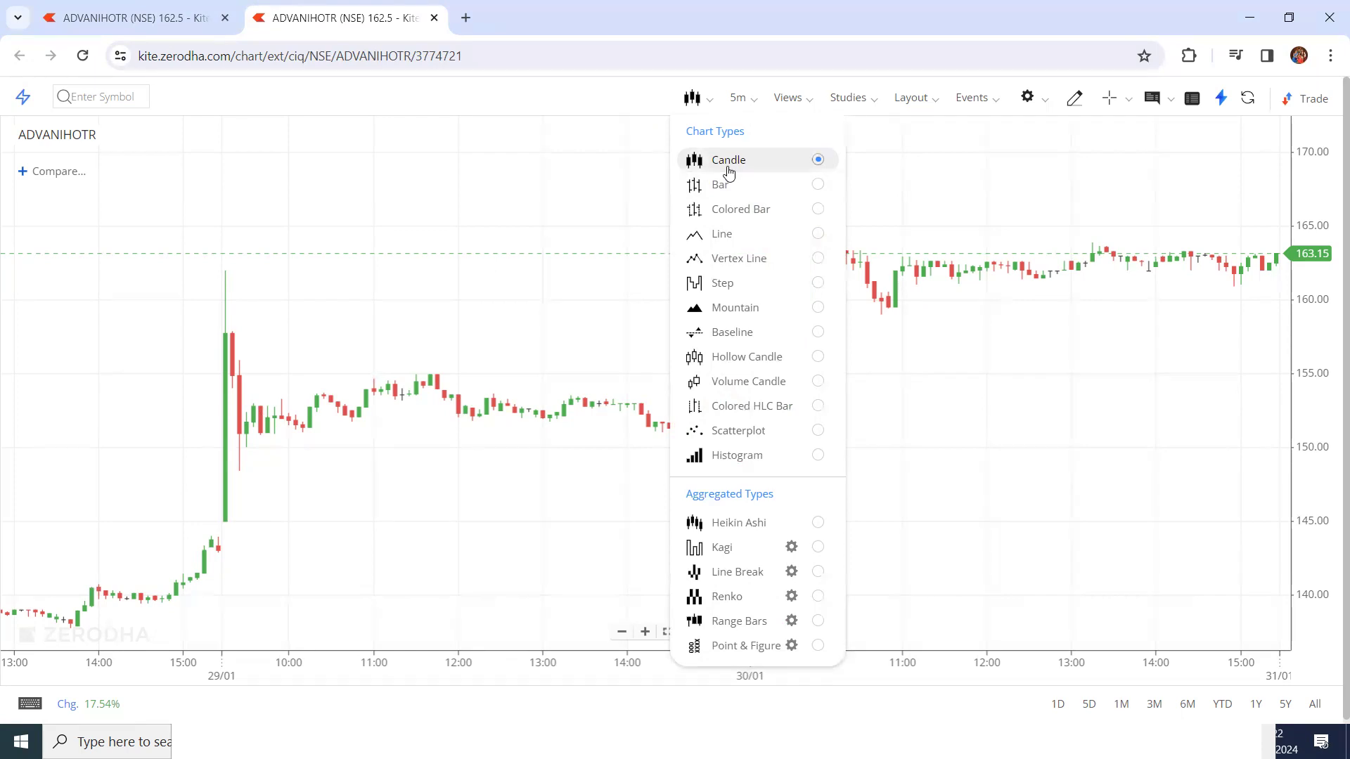
pyautogui.click(819, 186)
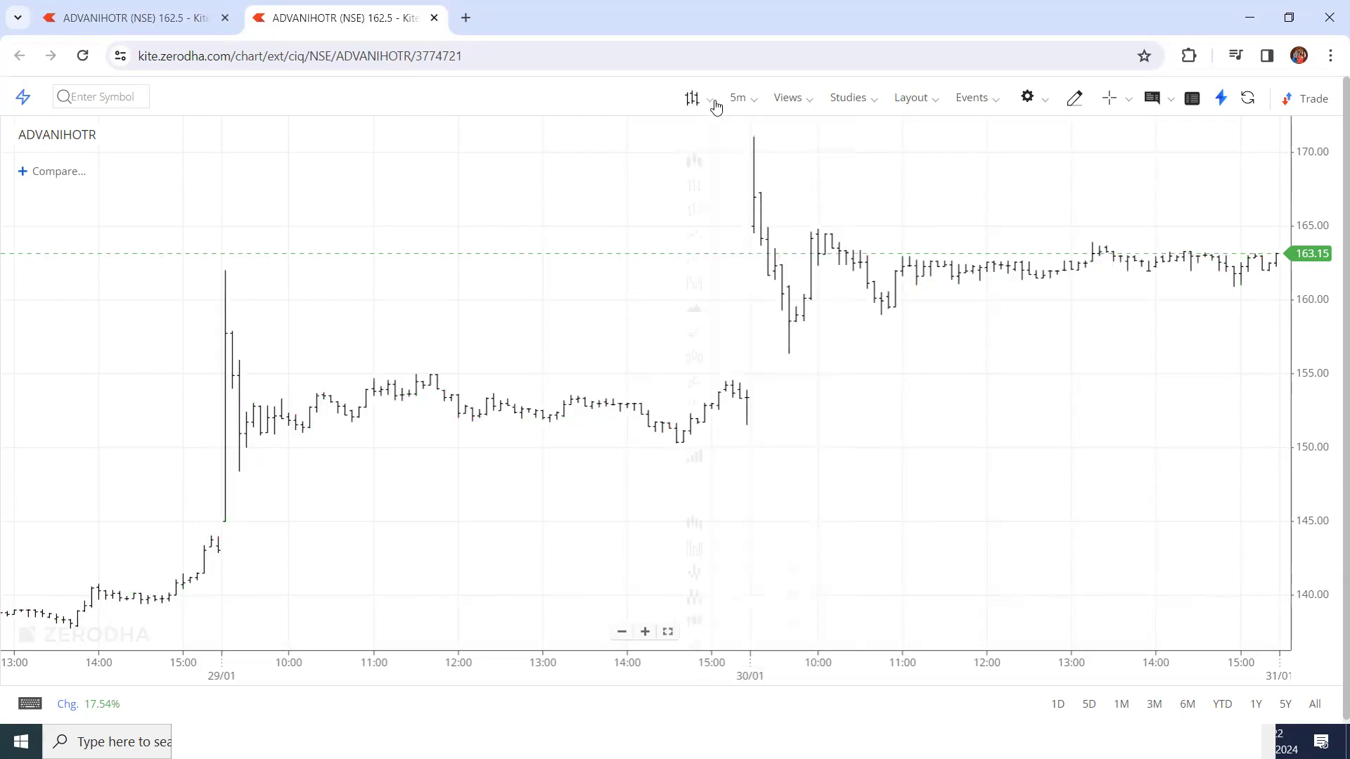
pyautogui.click(695, 99)
pyautogui.click(828, 215)
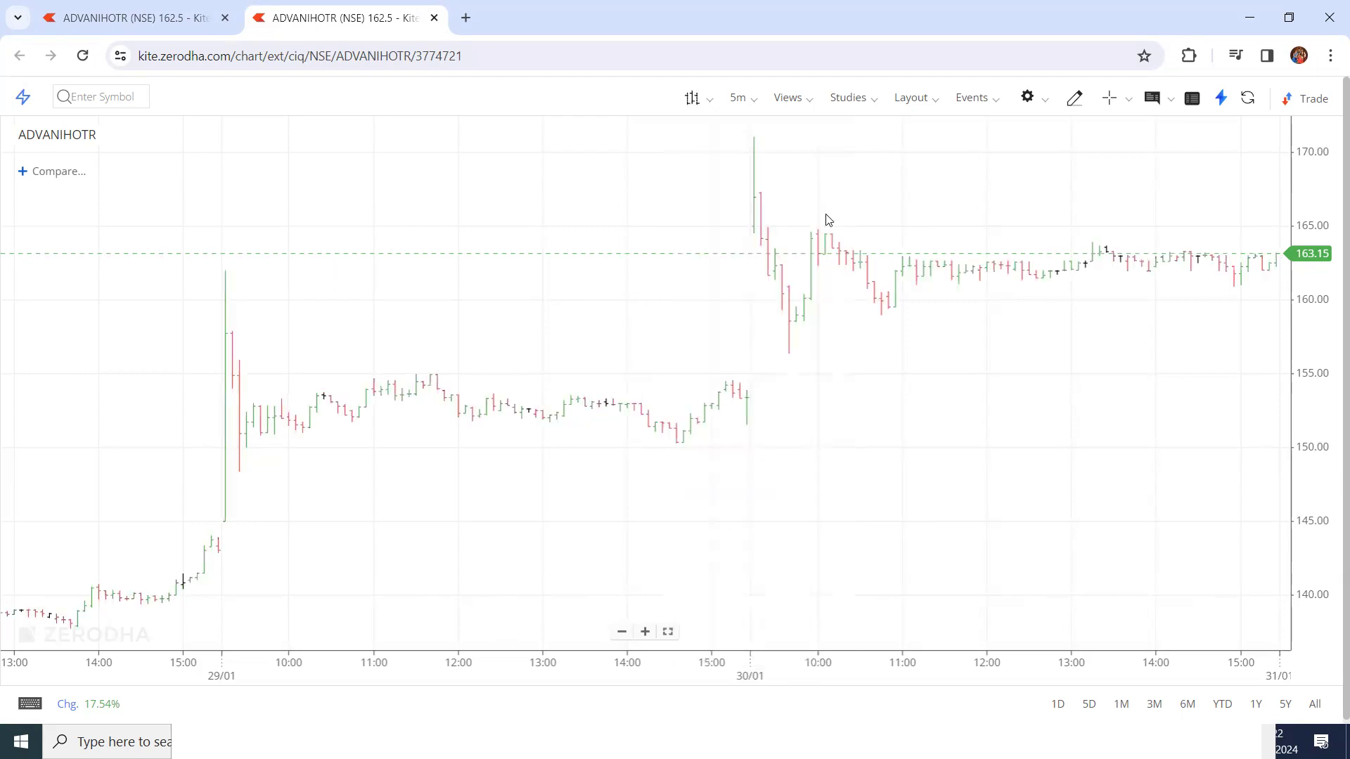
pyautogui.click(692, 100)
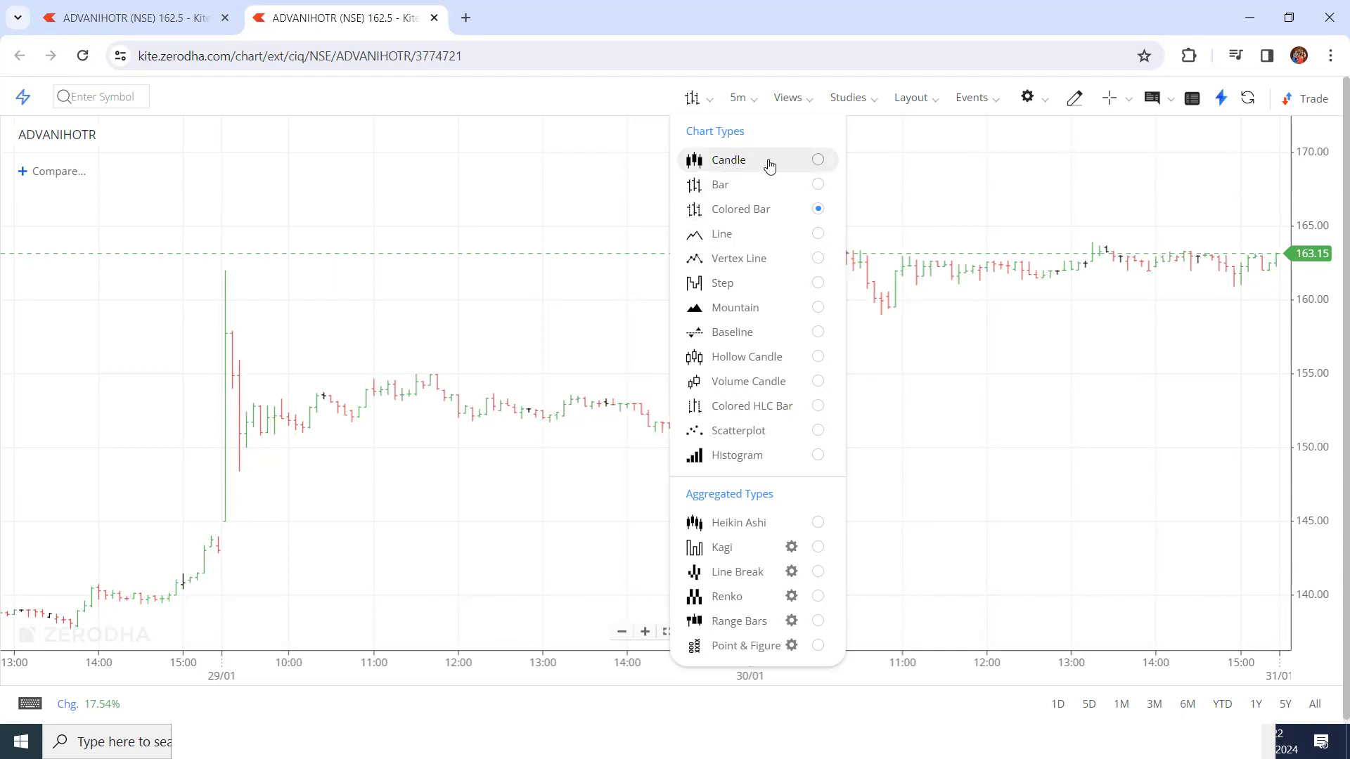
pyautogui.click(818, 161)
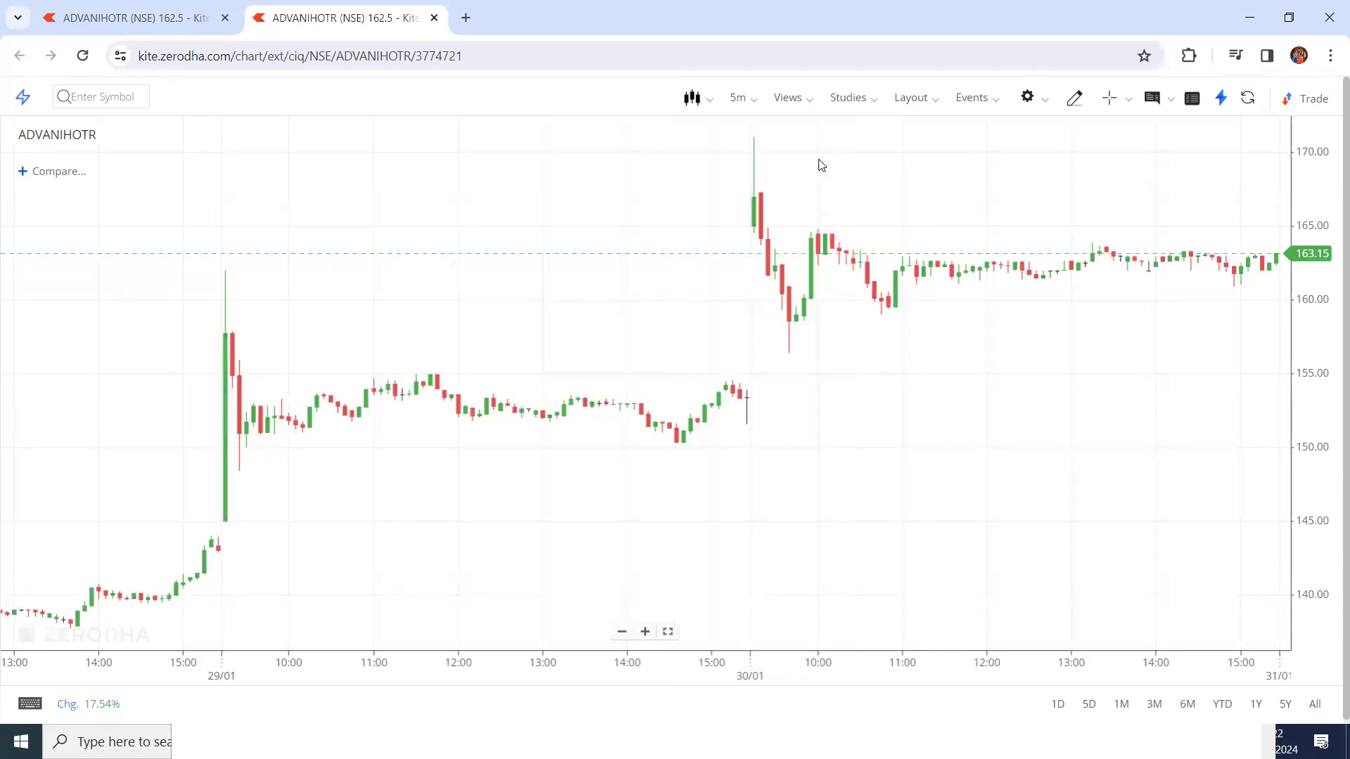
# Set the ADVANIHOTR chart's candle interval to 1 D and turn the crosshair on
pyautogui.scroll(5, 883, 391)
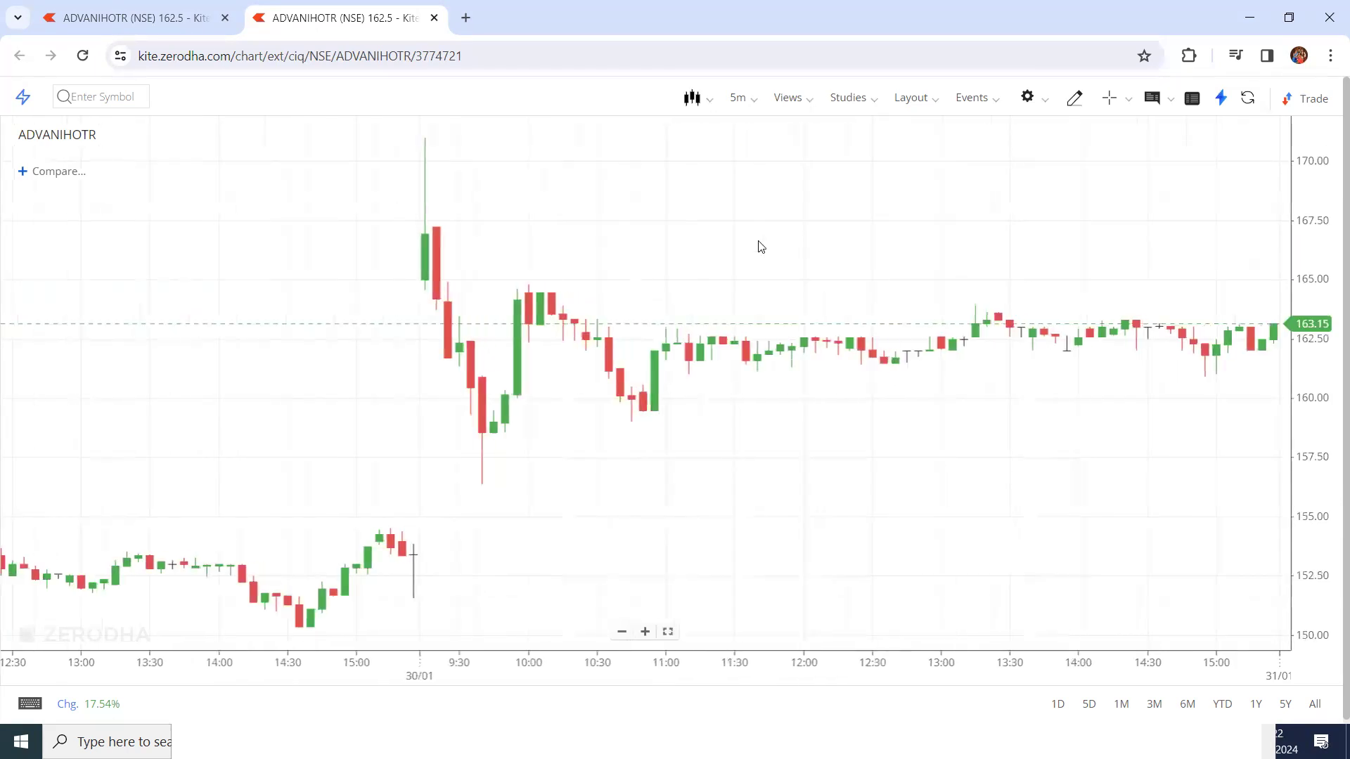
pyautogui.click(752, 104)
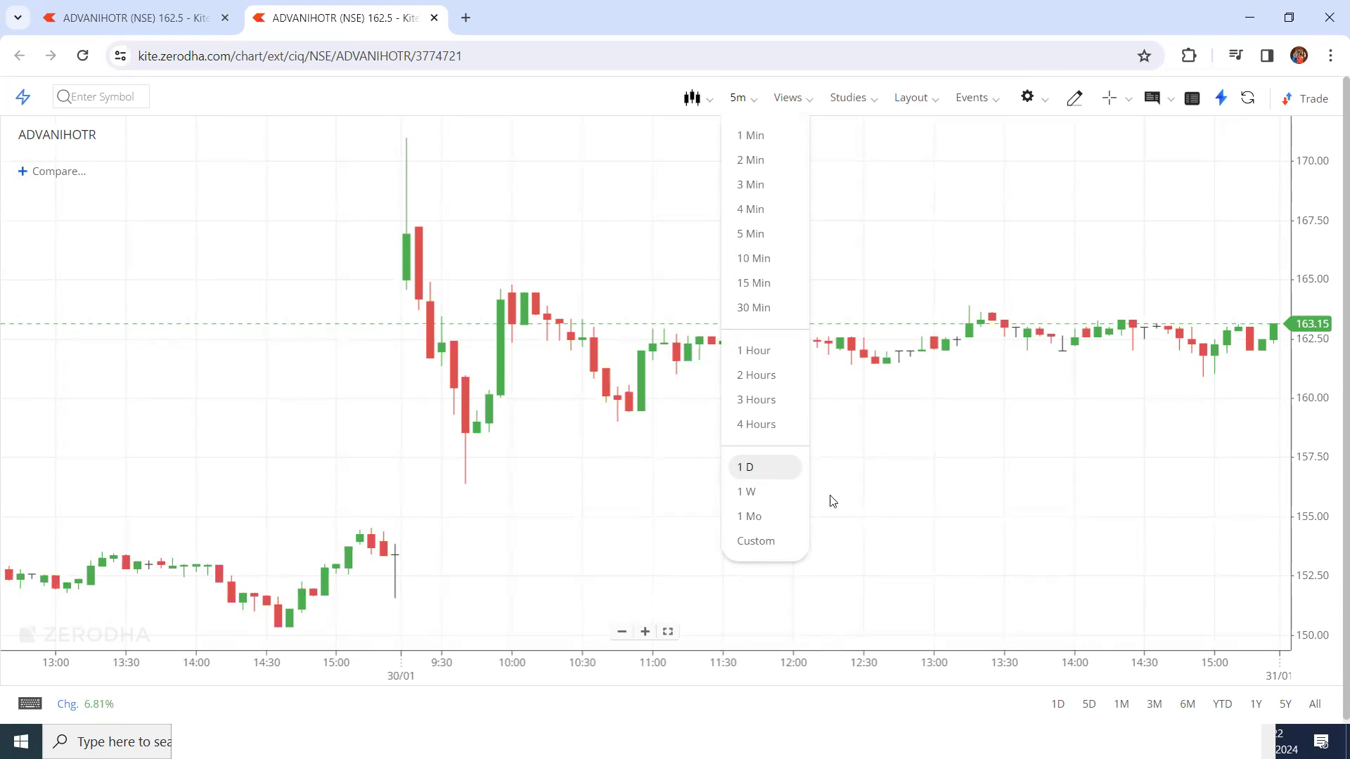
pyautogui.click(748, 469)
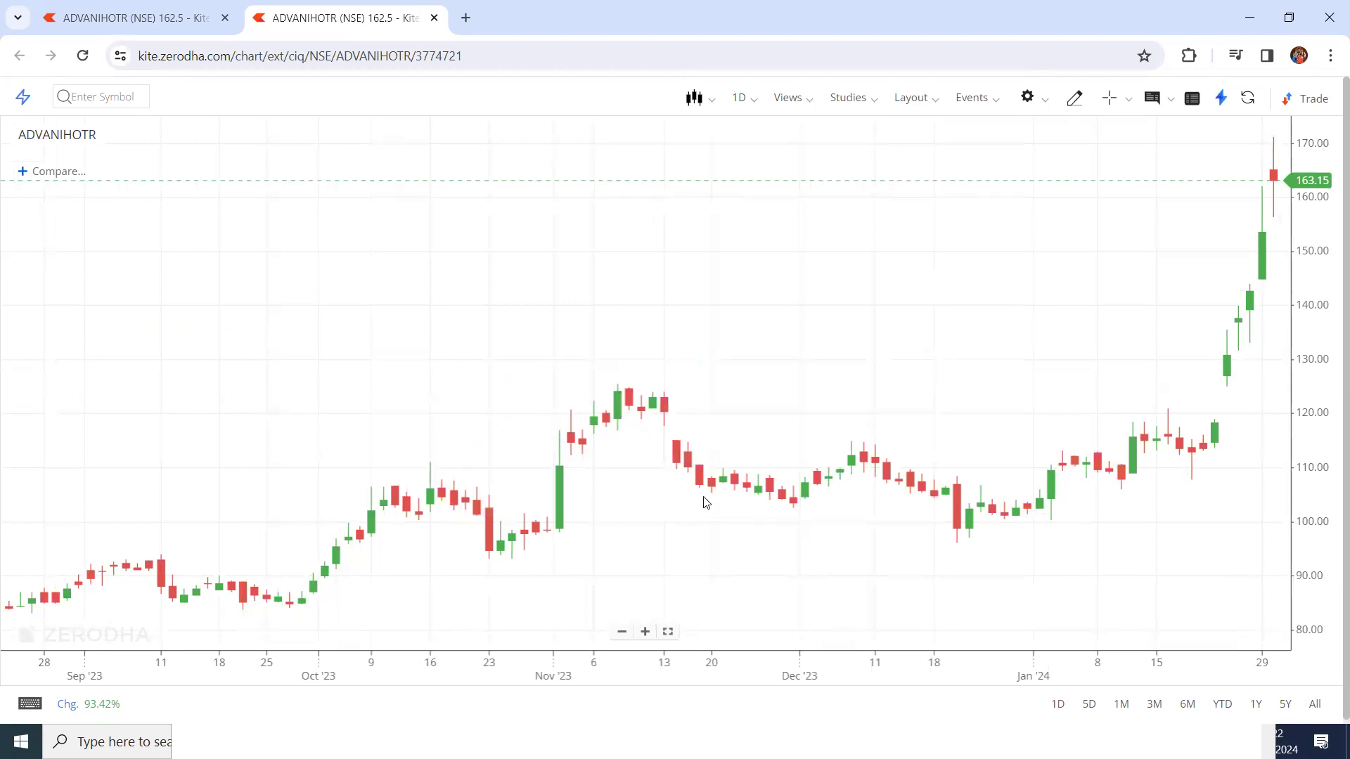
pyautogui.click(758, 100)
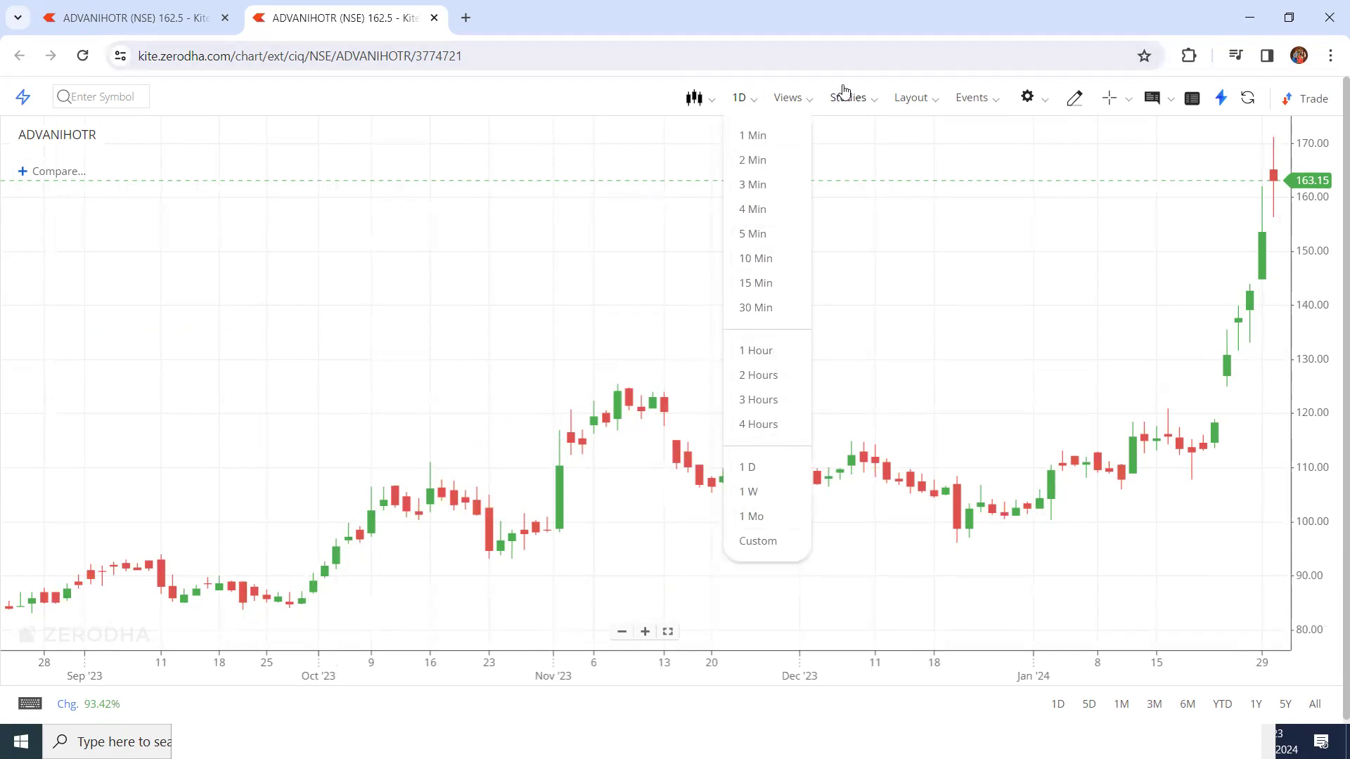
pyautogui.click(1106, 103)
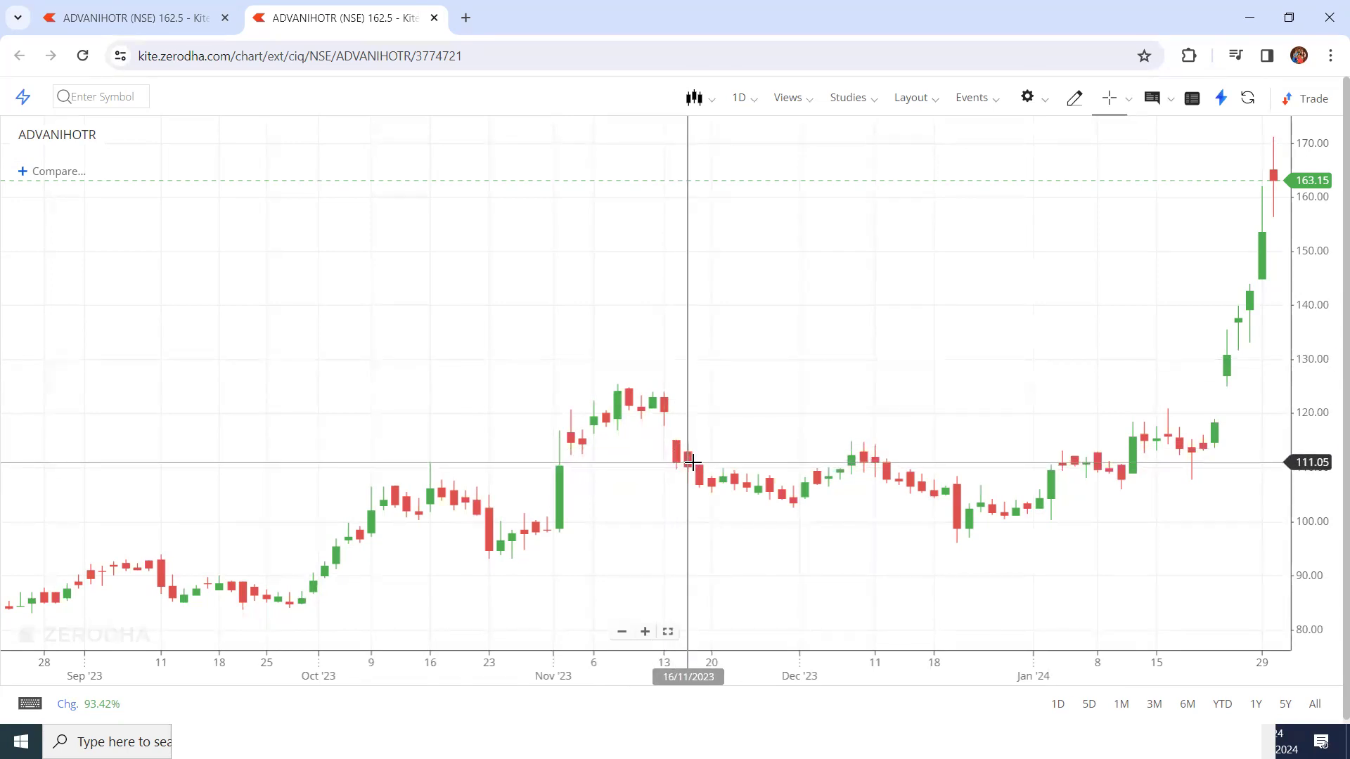
# Switch the chart interval to 5 Min to compare the intraday candles and return it to 1 D
pyautogui.click(751, 104)
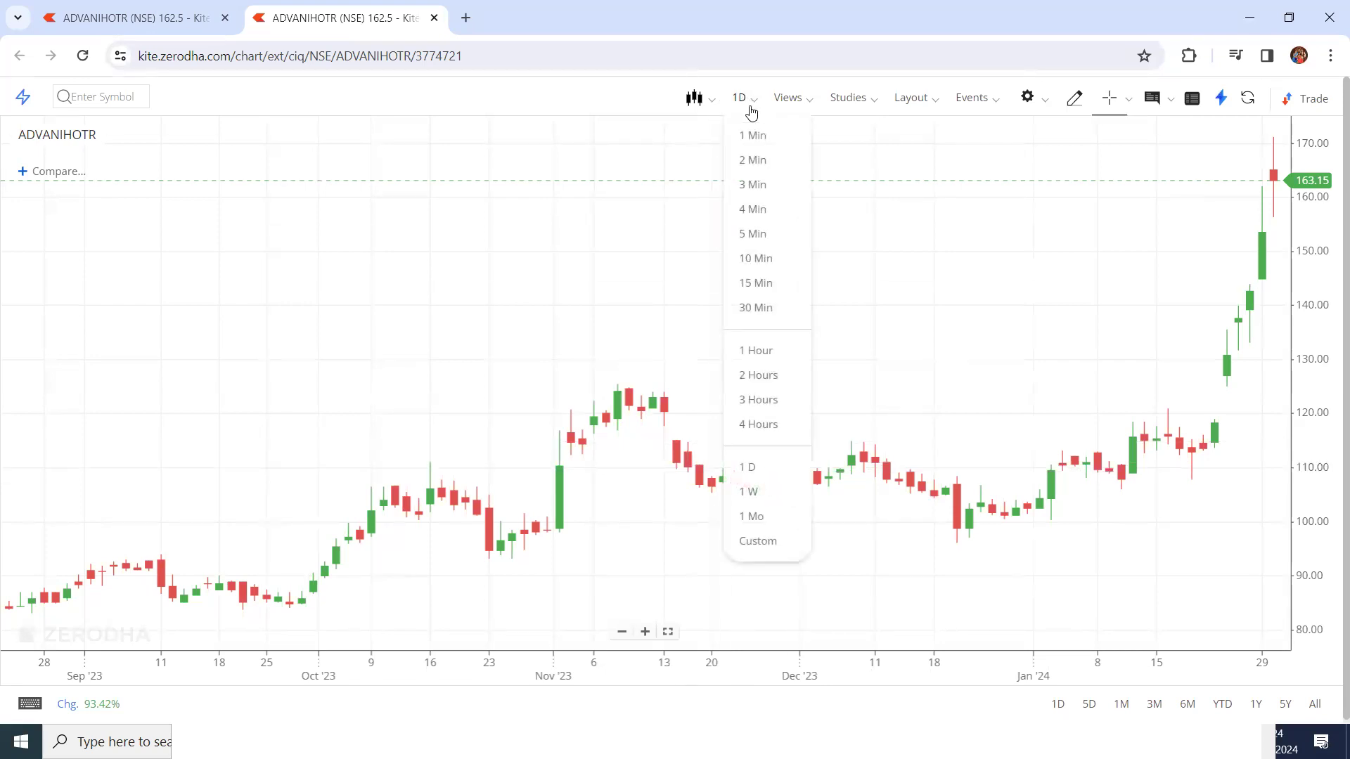
pyautogui.click(753, 236)
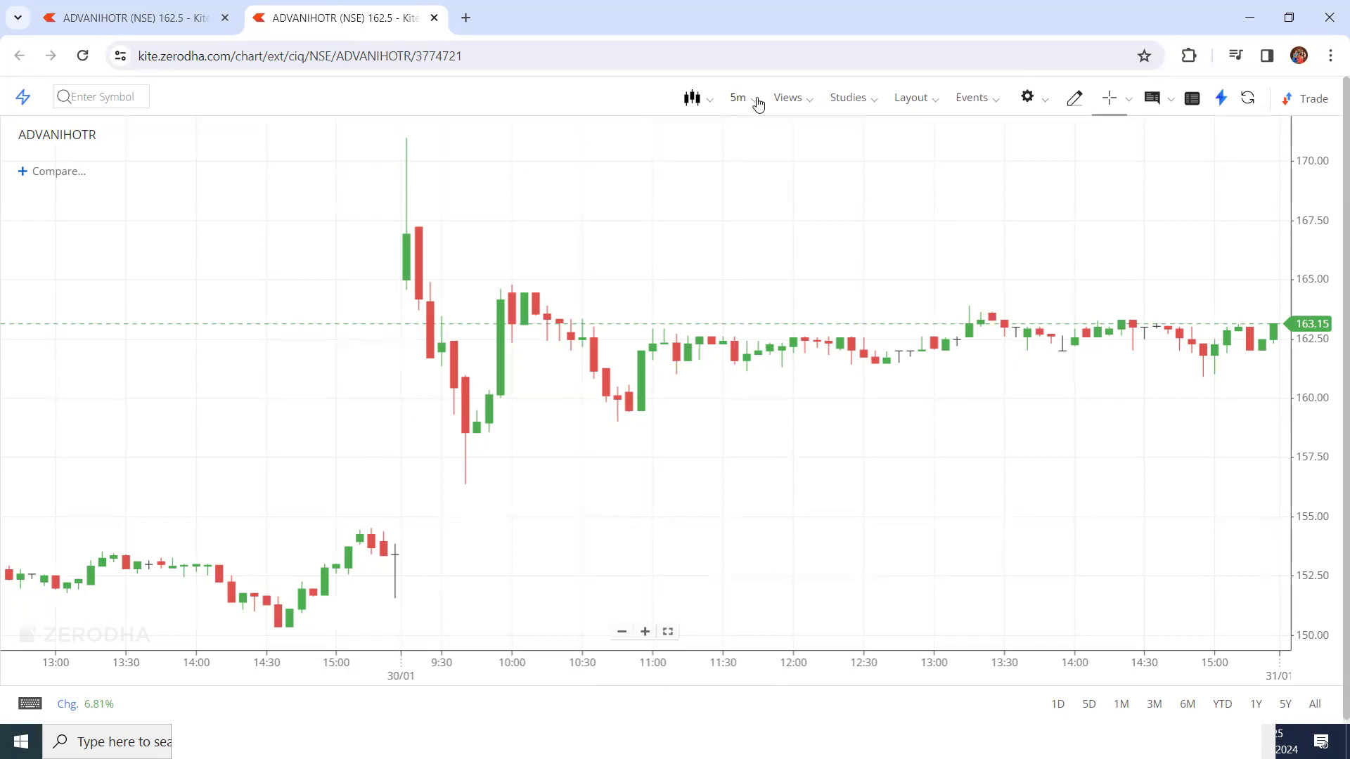
pyautogui.click(752, 98)
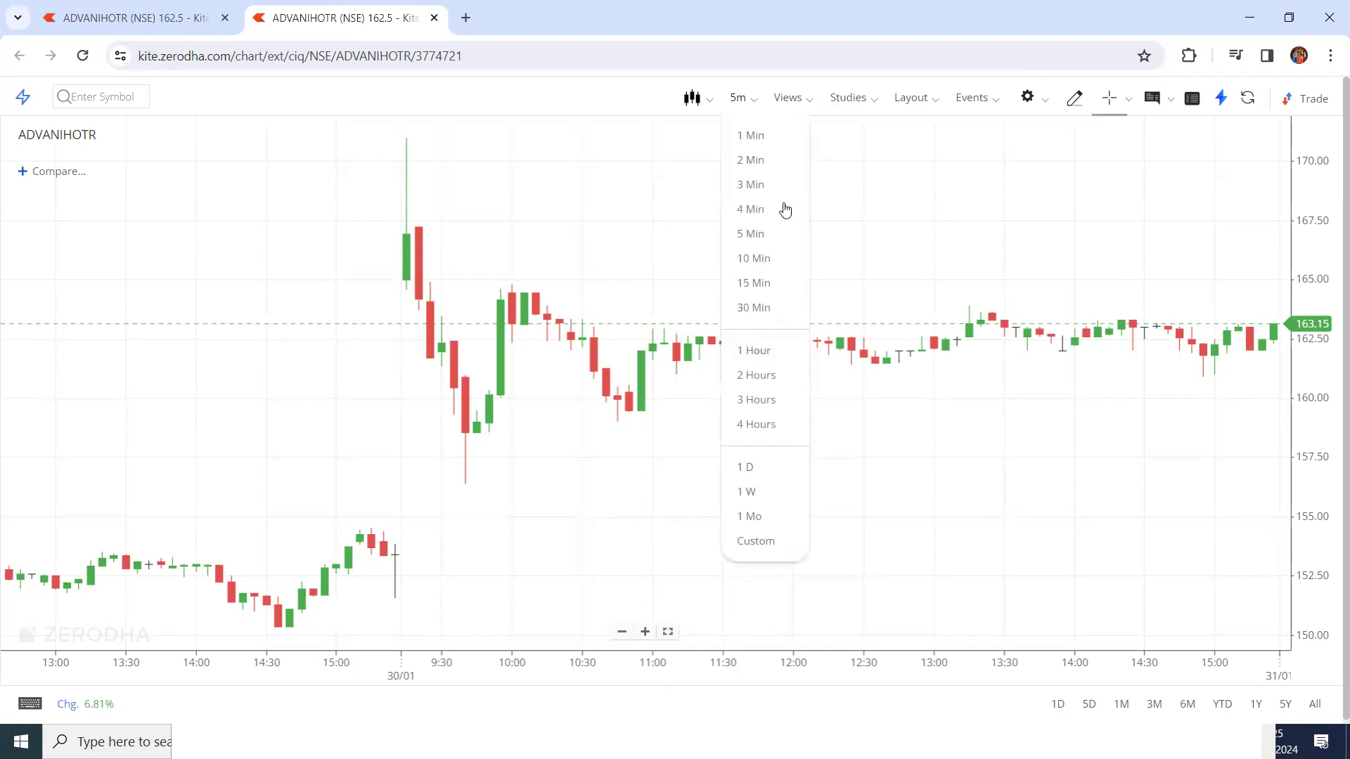
pyautogui.click(758, 469)
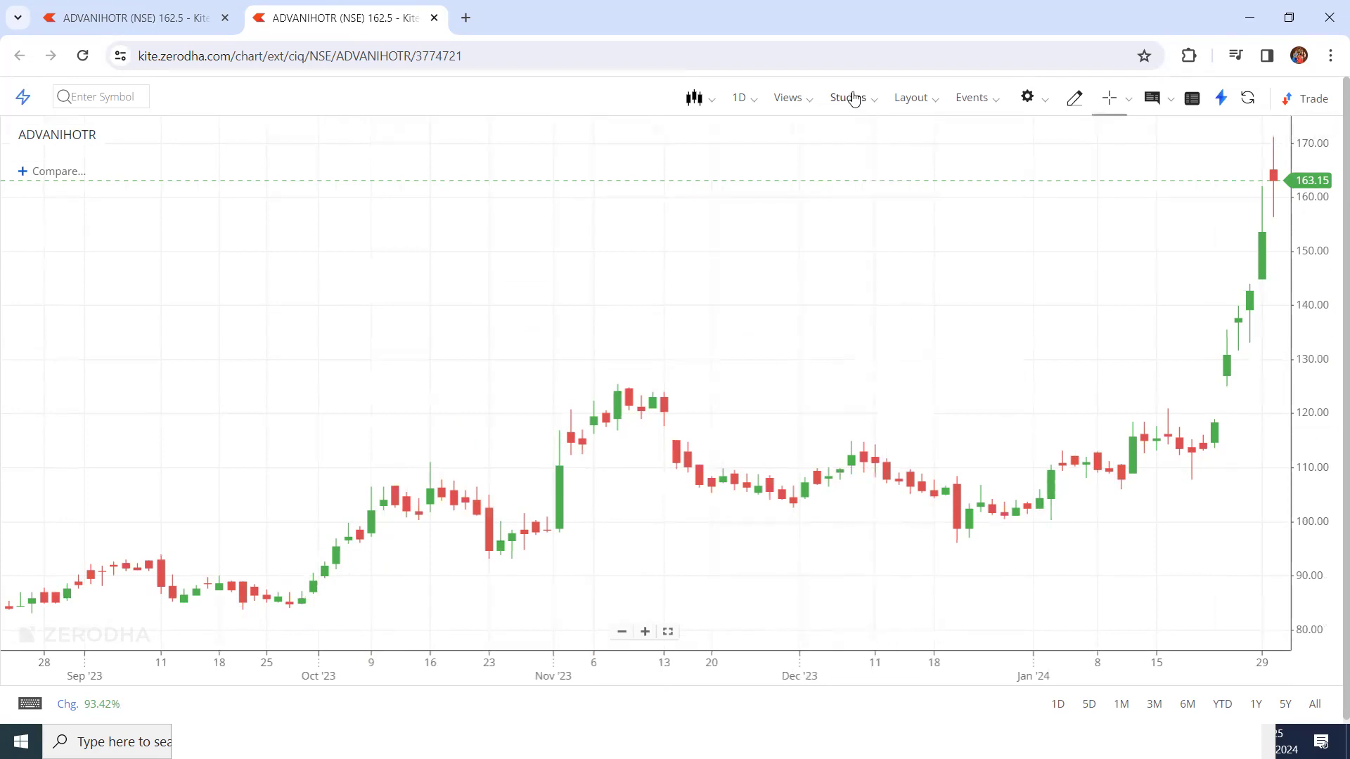
# Search the studies for "mov" and add a Moving Average to the daily chart
pyautogui.click(876, 104)
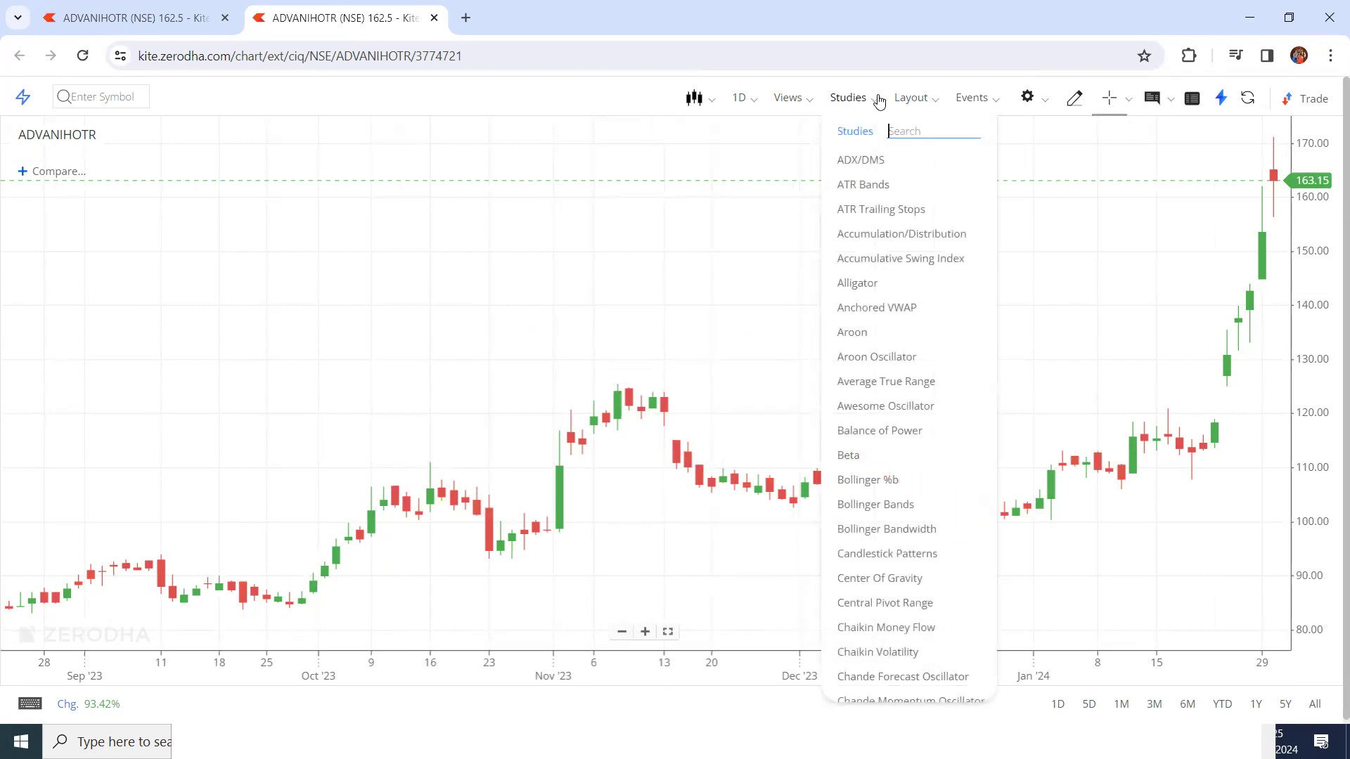
pyautogui.write('novi')
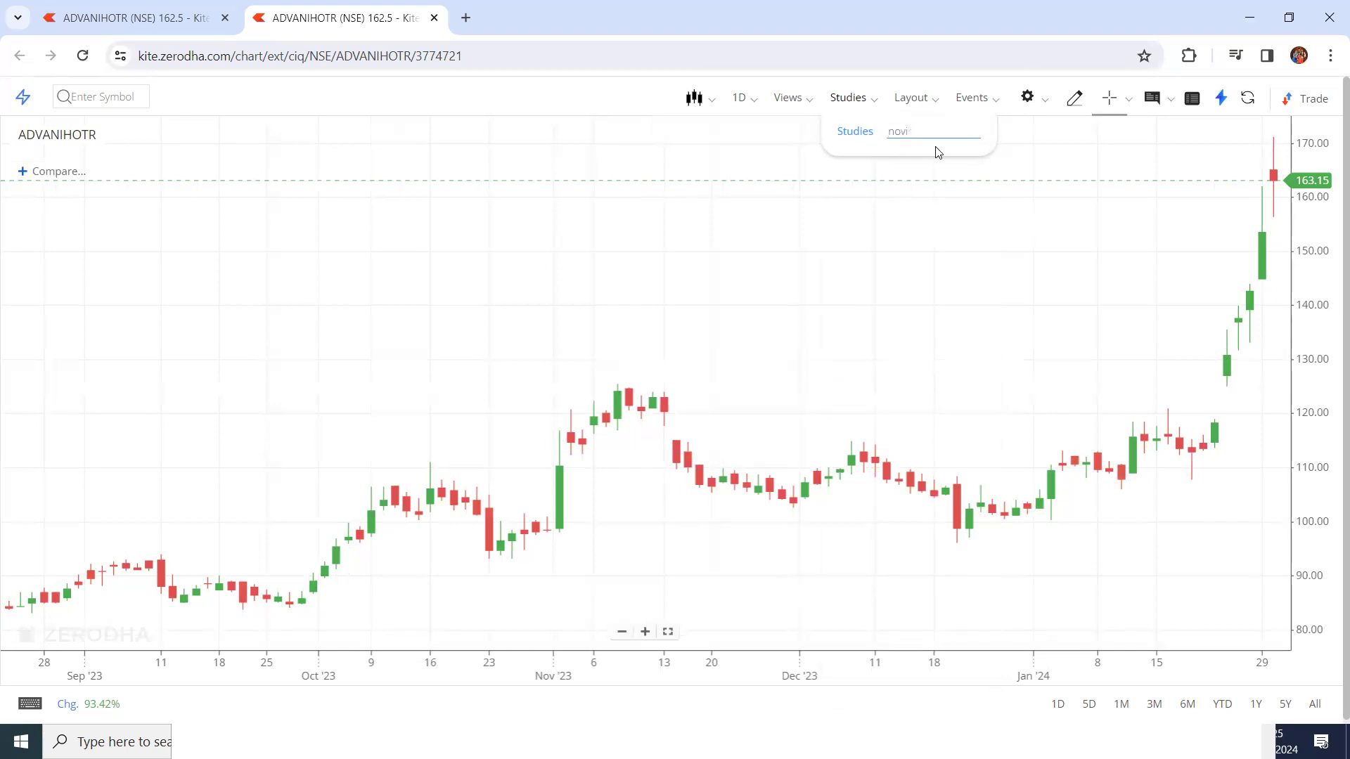
pyautogui.press('BackSpace')
pyautogui.press('BackSpace')
pyautogui.press('BackSpace')
pyautogui.write('mov')
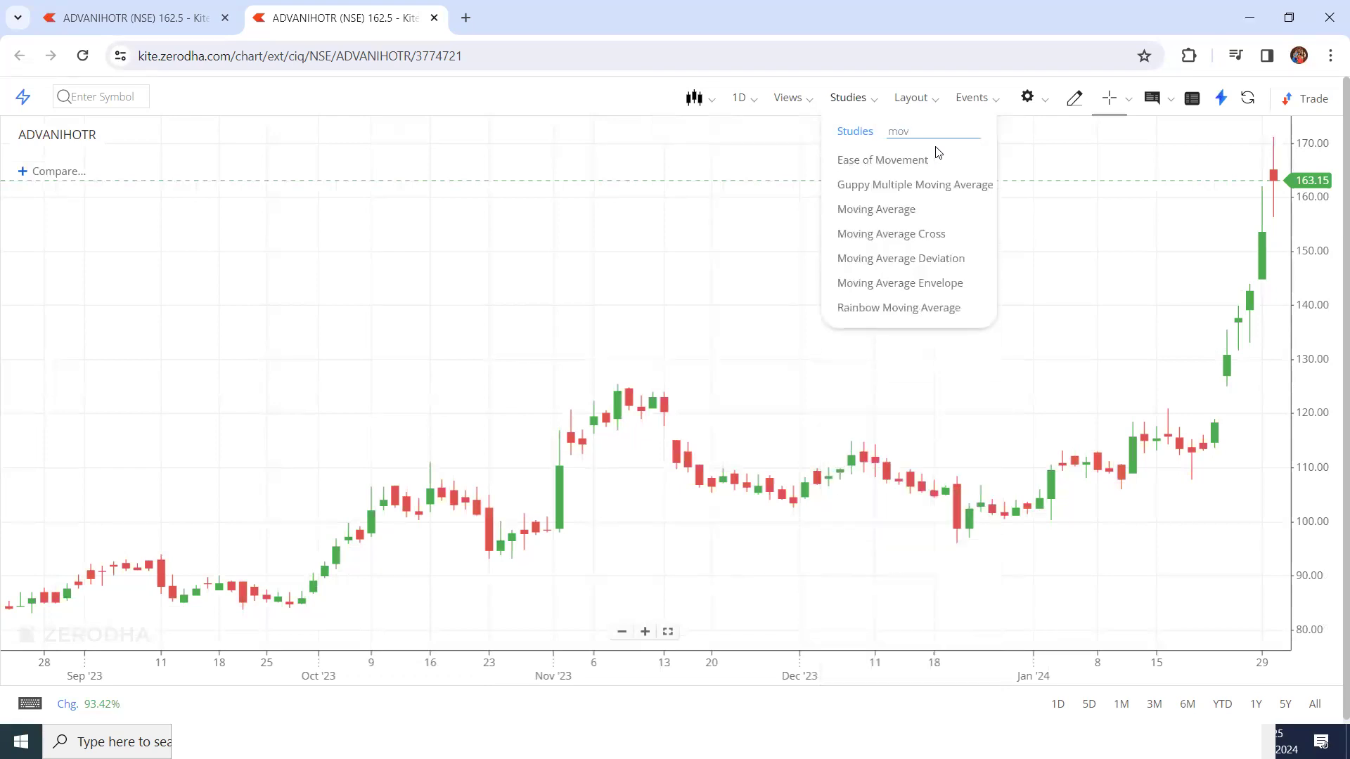
pyautogui.click(886, 213)
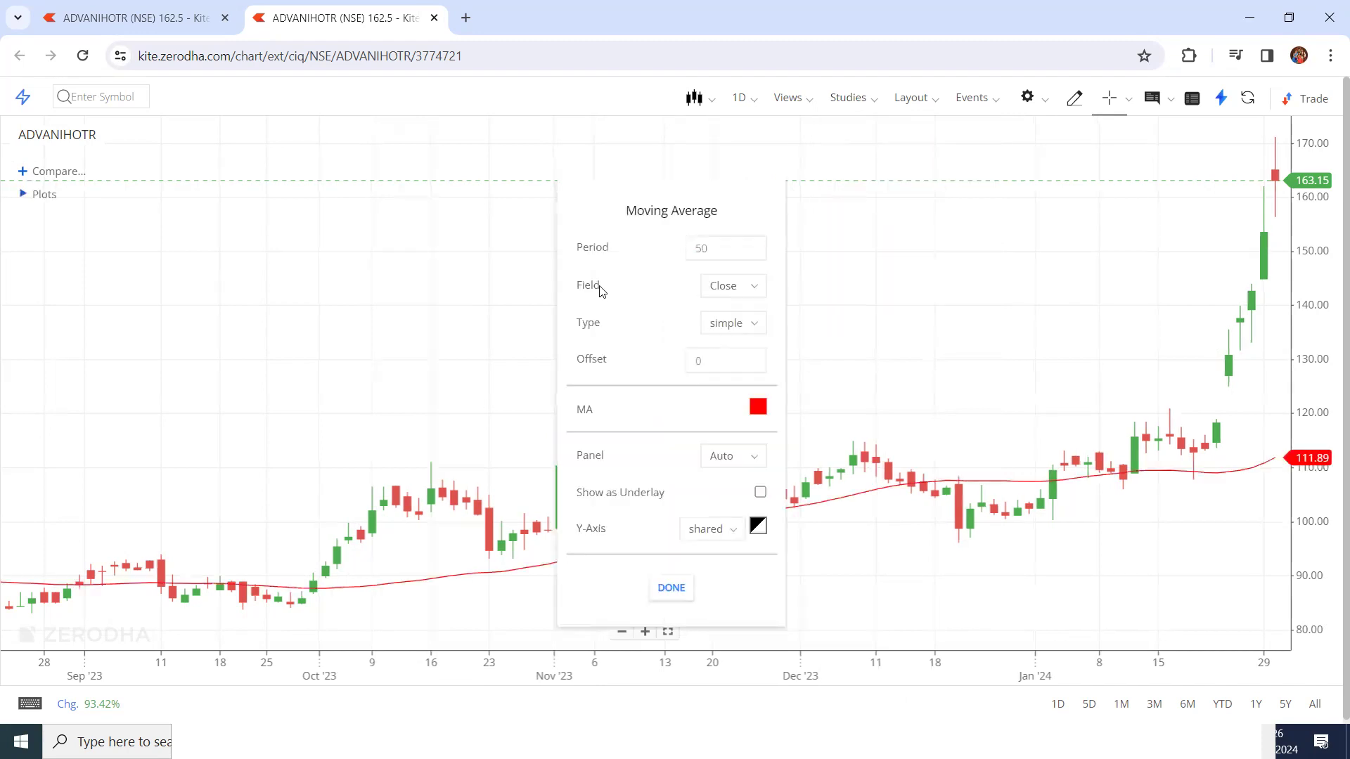
# Set the moving average's period to 5 and its line colour to dark green
pyautogui.moveTo(726, 248); pyautogui.dragTo(681, 248)
pyautogui.write('5')
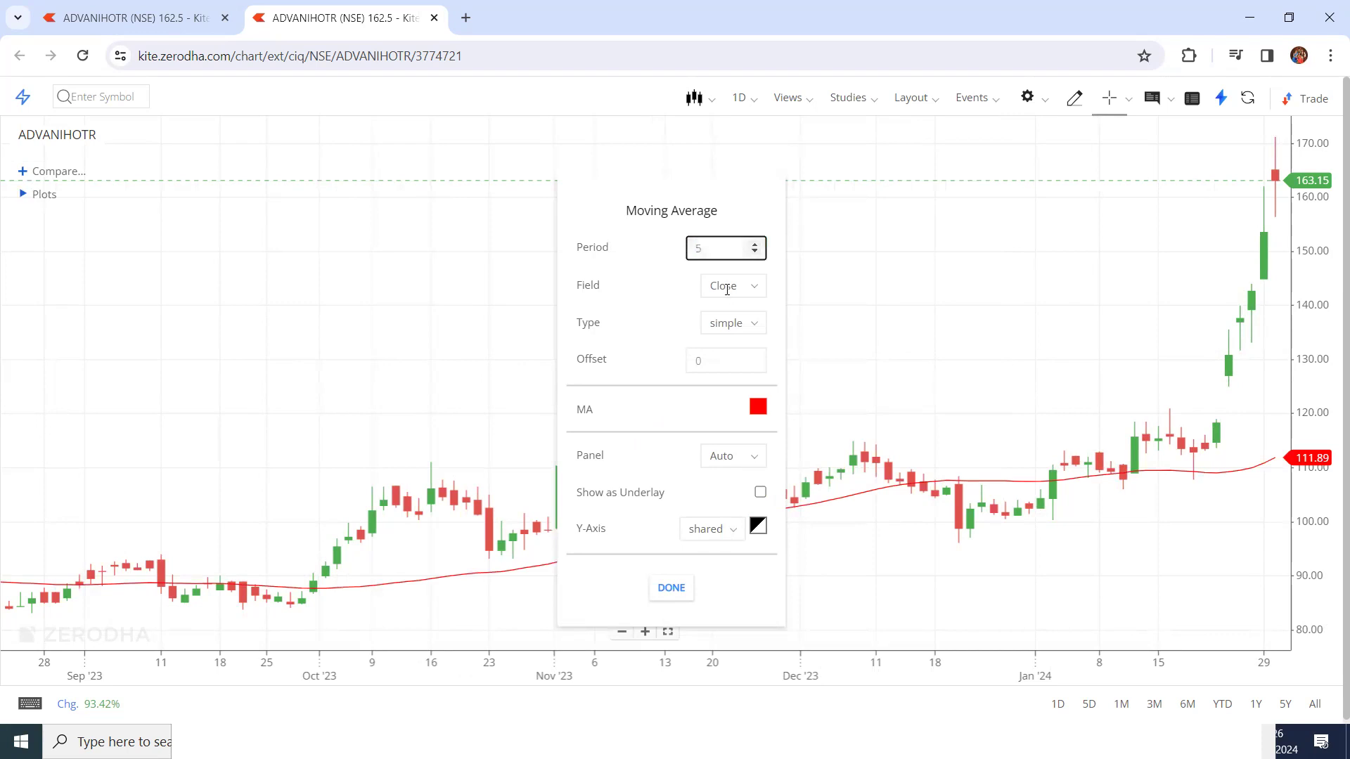
pyautogui.click(758, 407)
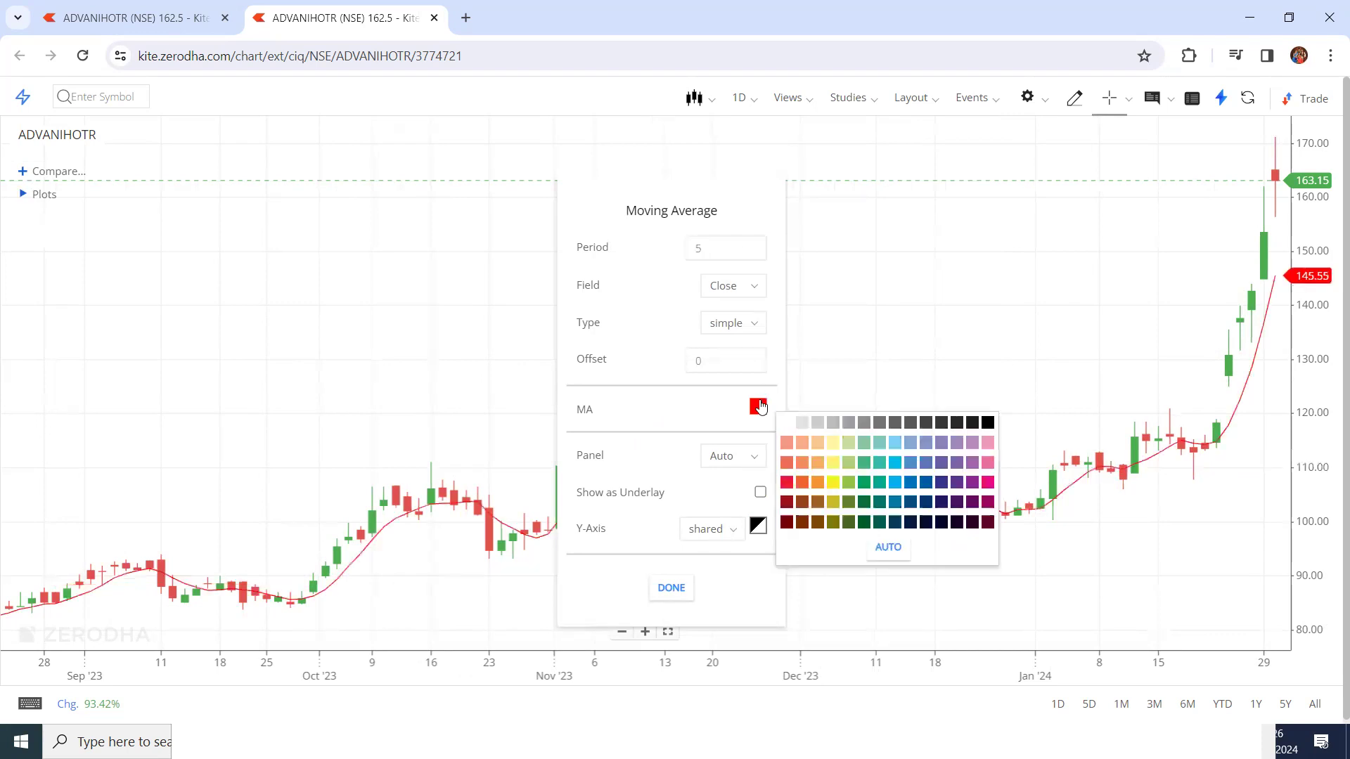
pyautogui.click(863, 502)
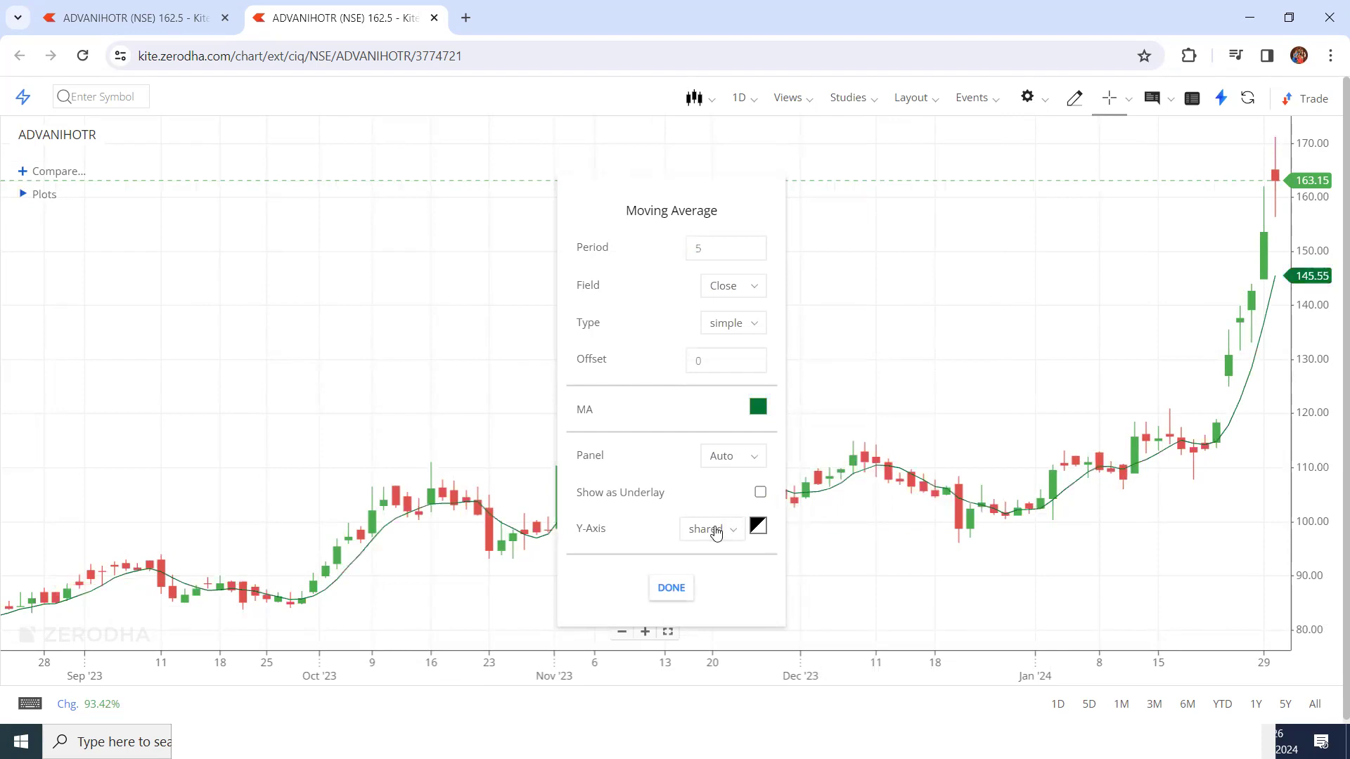
pyautogui.press('Escape')
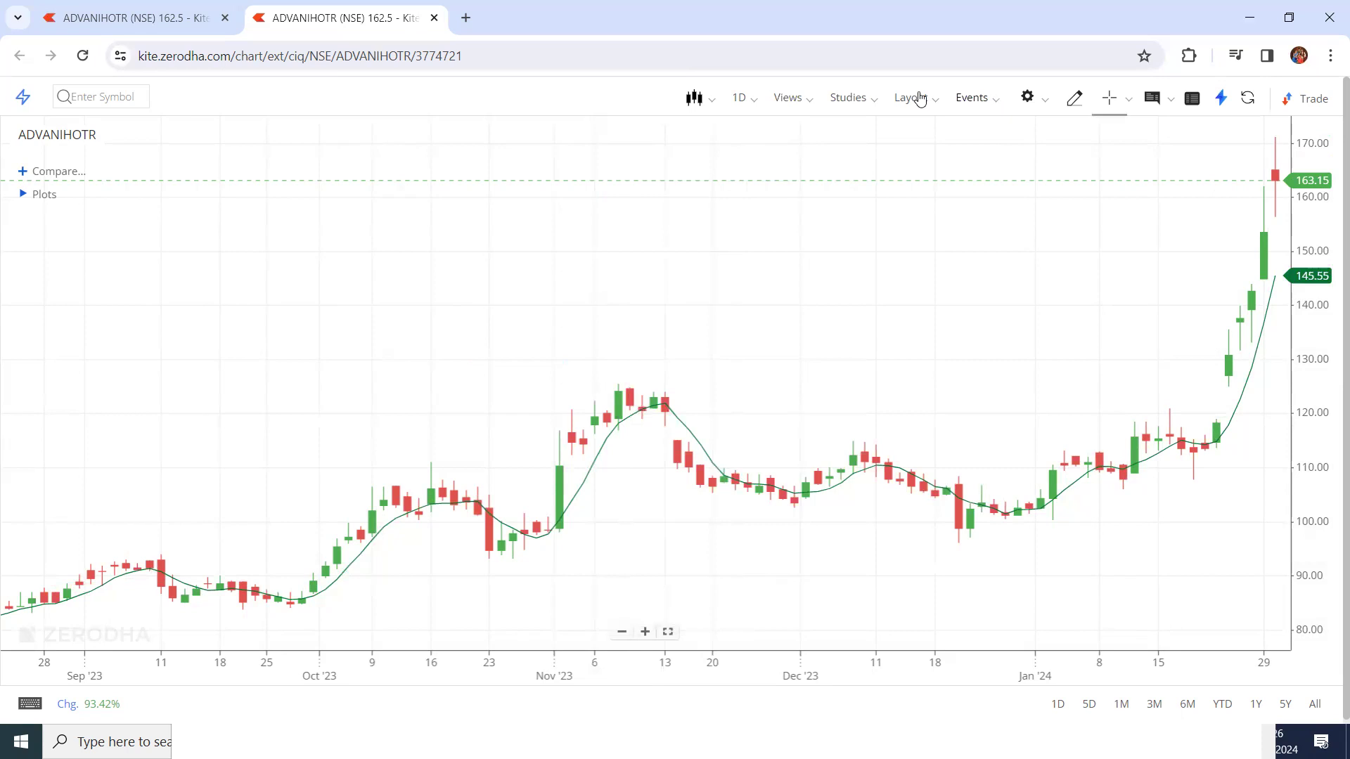
# Add a second Moving Average study to the daily ADVANIHOTR chart and set its period to 10
pyautogui.click(871, 105)
pyautogui.click(907, 232)
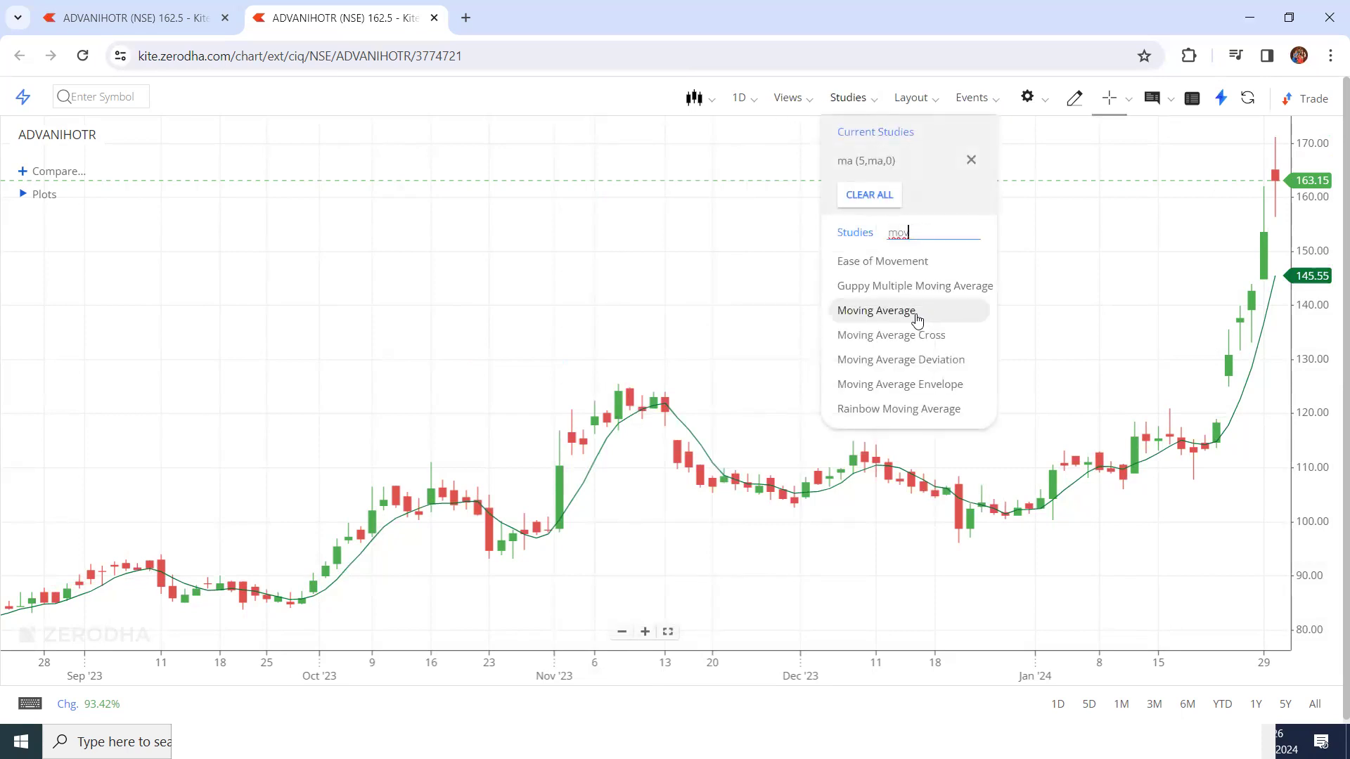
pyautogui.click(876, 310)
pyautogui.doubleClick(727, 254)
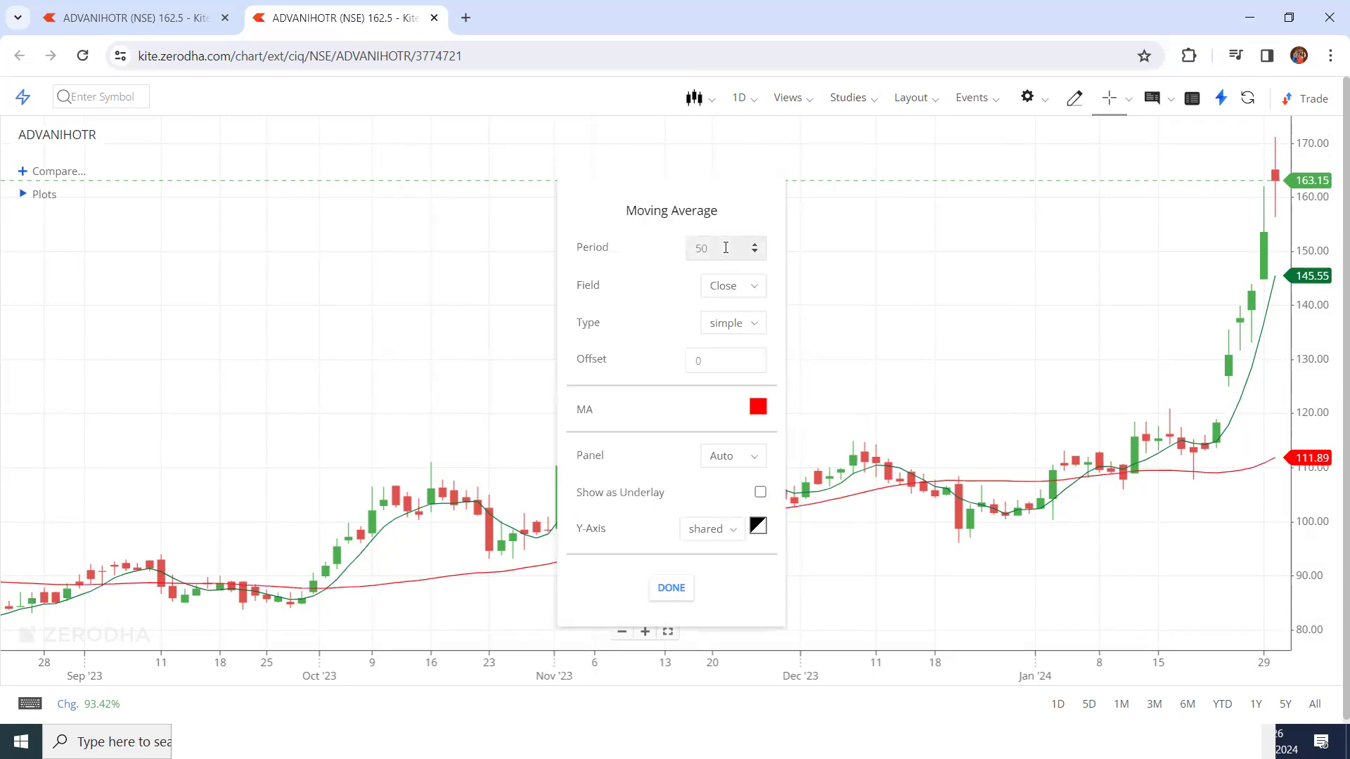
pyautogui.write('10')
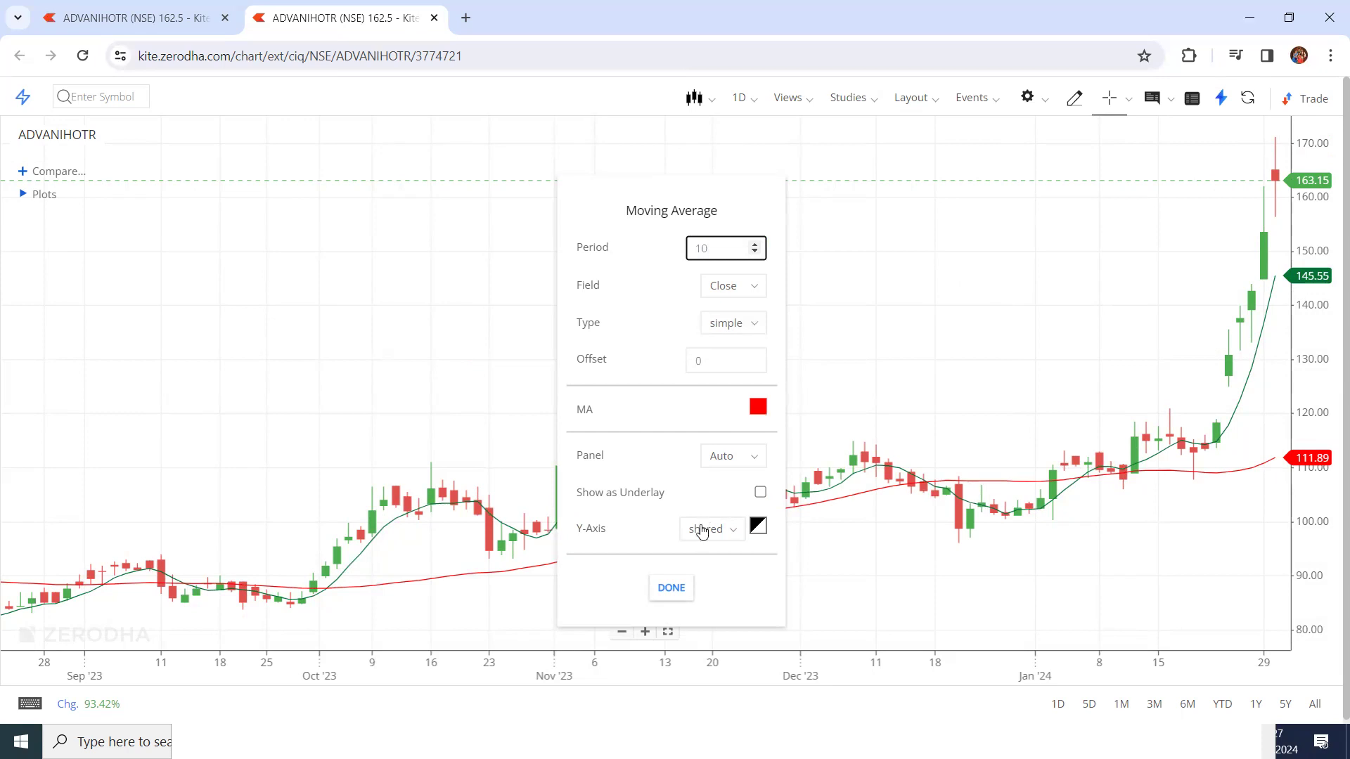
pyautogui.press('Return')
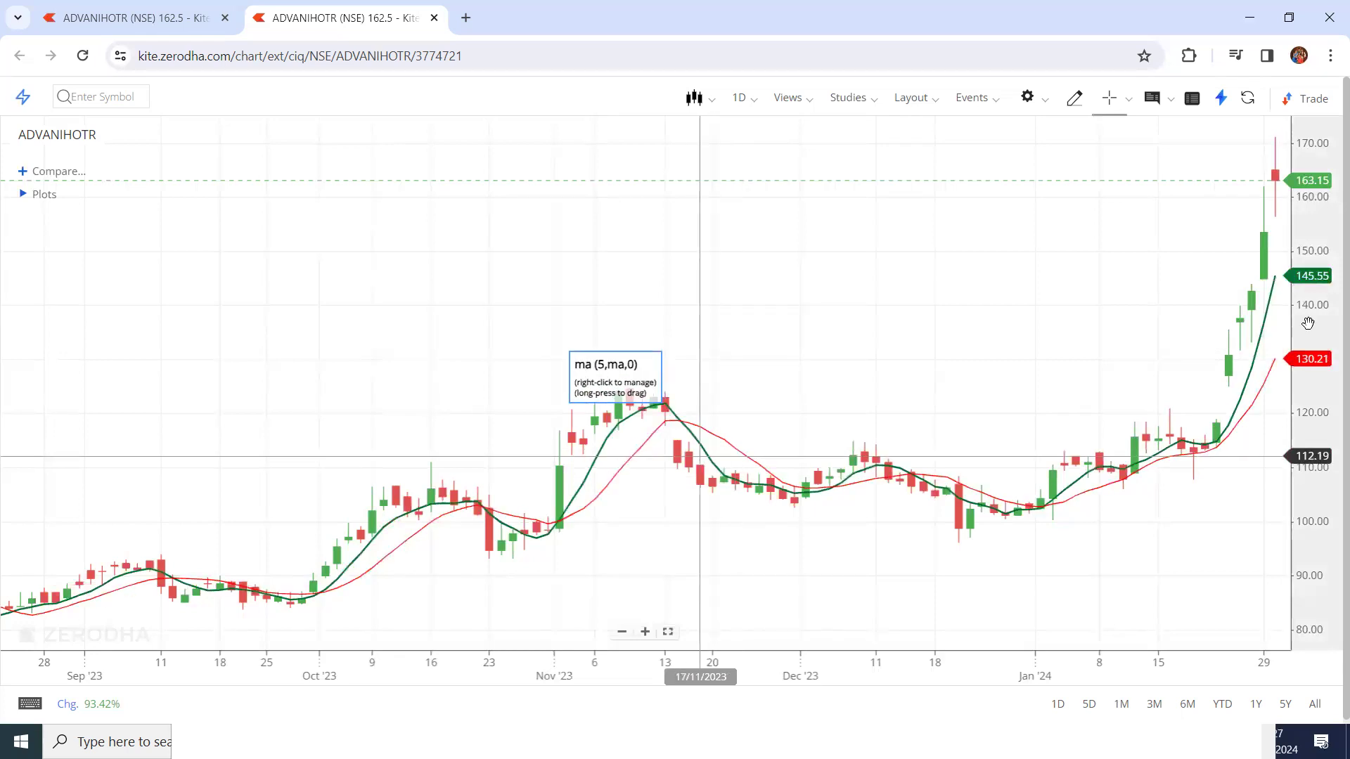
# Add a third Moving Average study with a period of 50 and a blue line
pyautogui.click(875, 105)
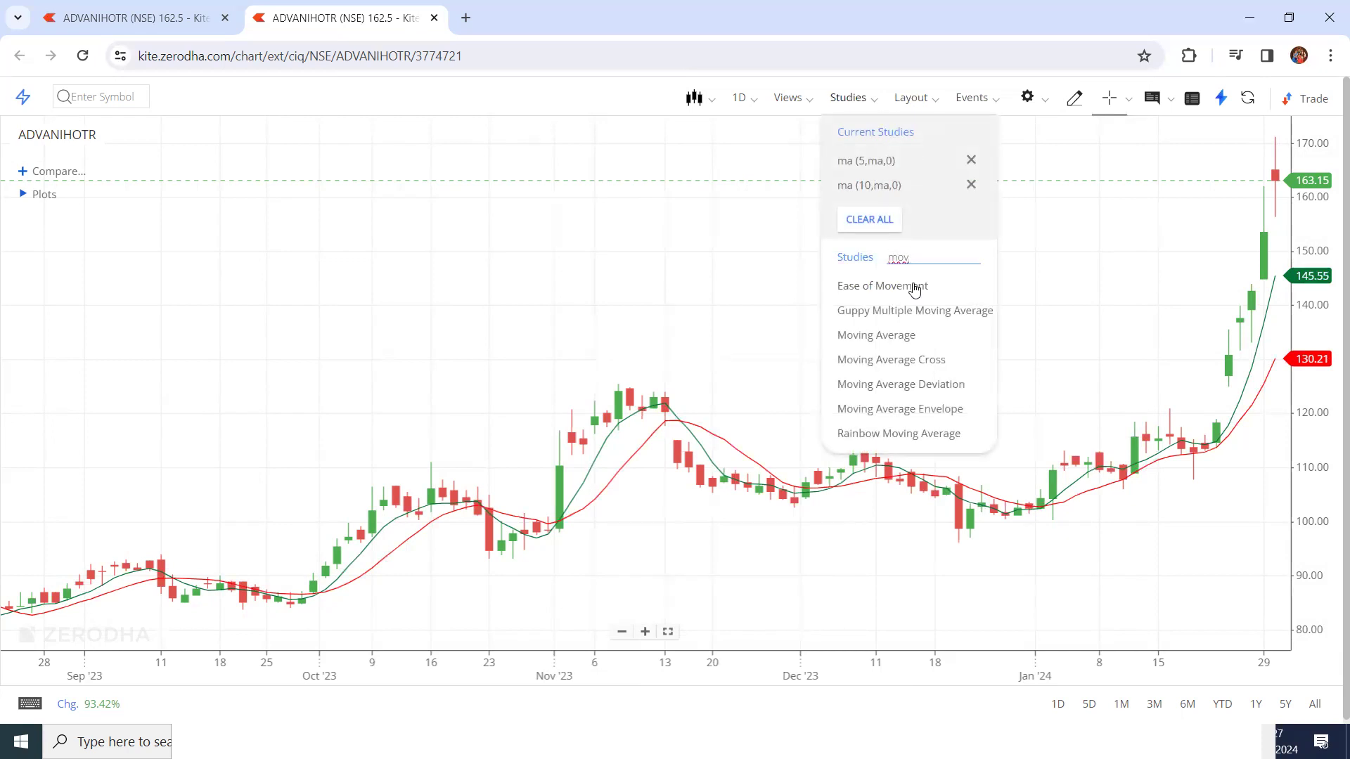
pyautogui.click(904, 335)
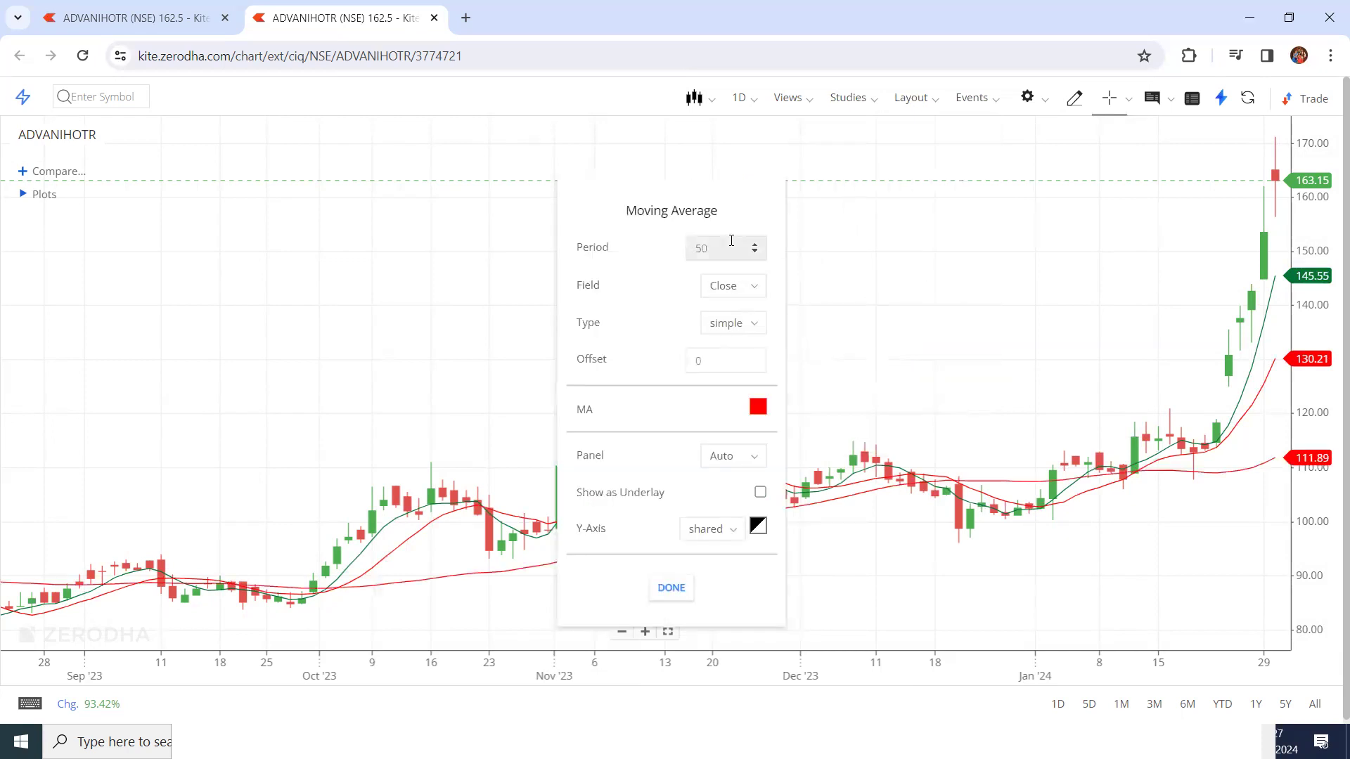
pyautogui.click(758, 408)
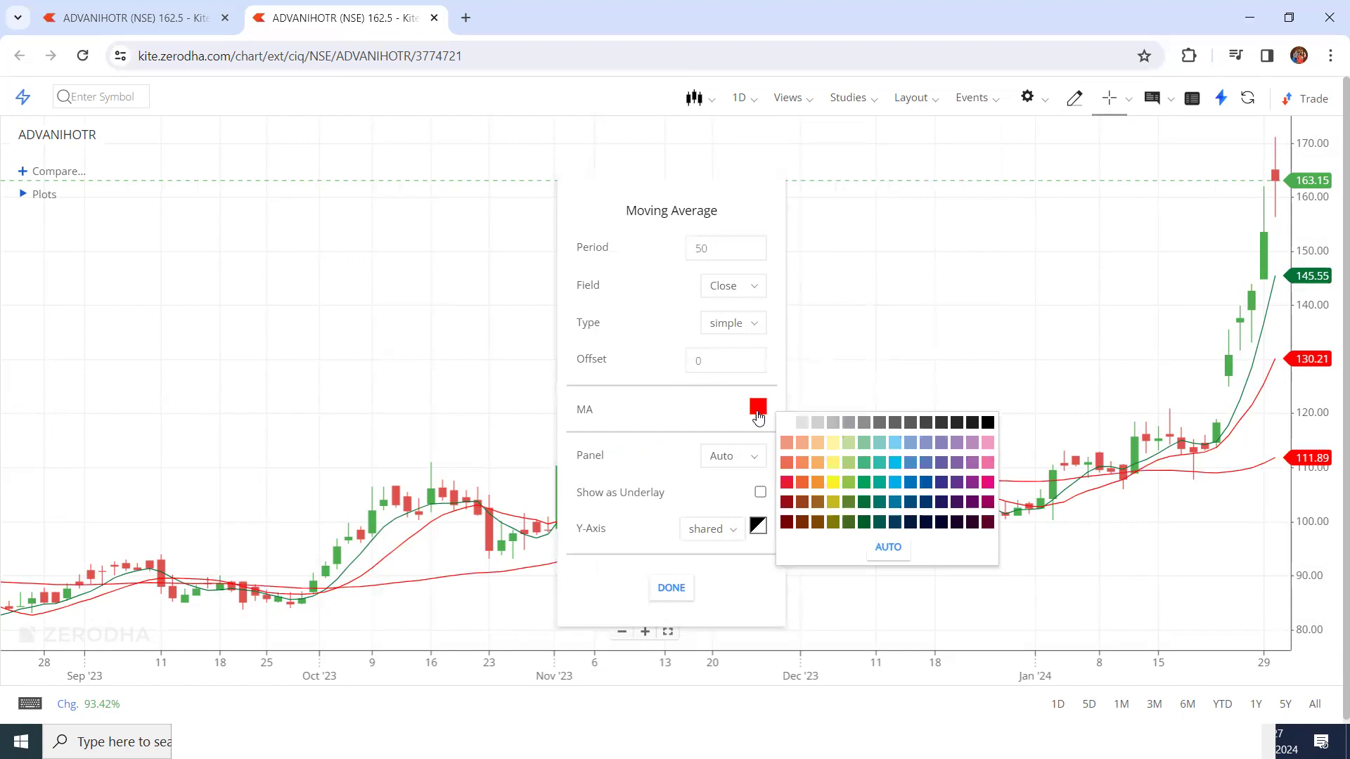
pyautogui.click(910, 484)
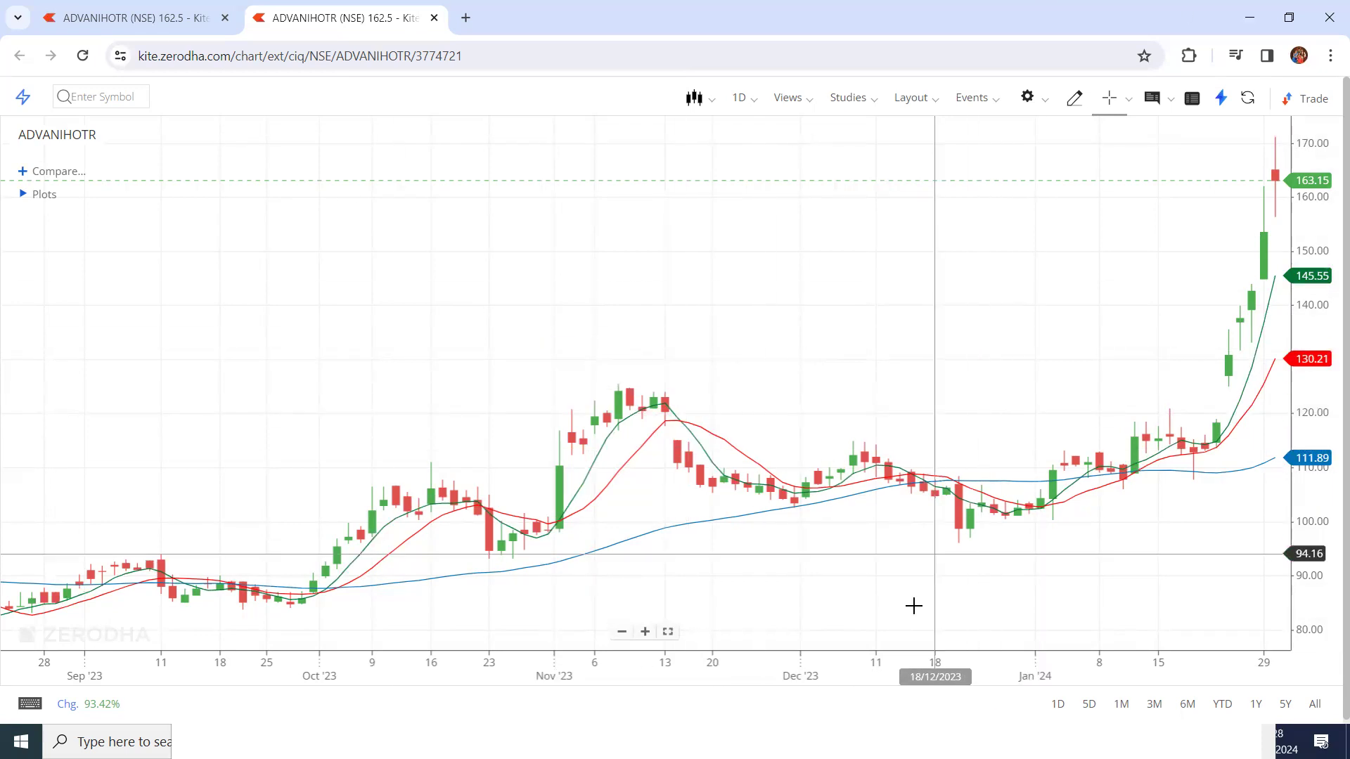
# Draw a red circle around the 1D interval and red arrows at five points where the green and red moving averages cross
pyautogui.hotkey('ctrl', '2')
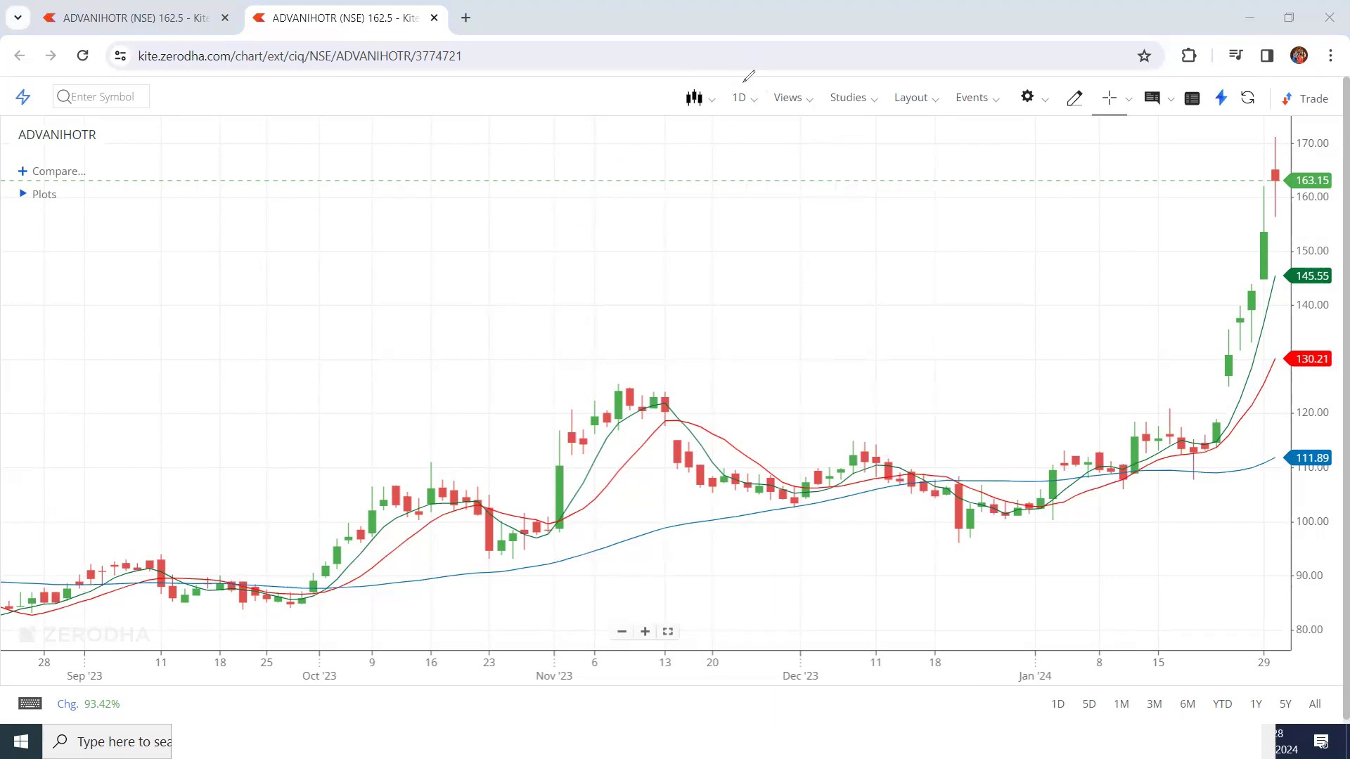
pyautogui.moveTo(746, 85)
pyautogui.mouseDown()
pyautogui.moveTo(728, 82)
pyautogui.moveTo(718, 113)
pyautogui.moveTo(756, 125)
pyautogui.moveTo(752, 79)
pyautogui.moveTo(735, 71)
pyautogui.mouseUp()
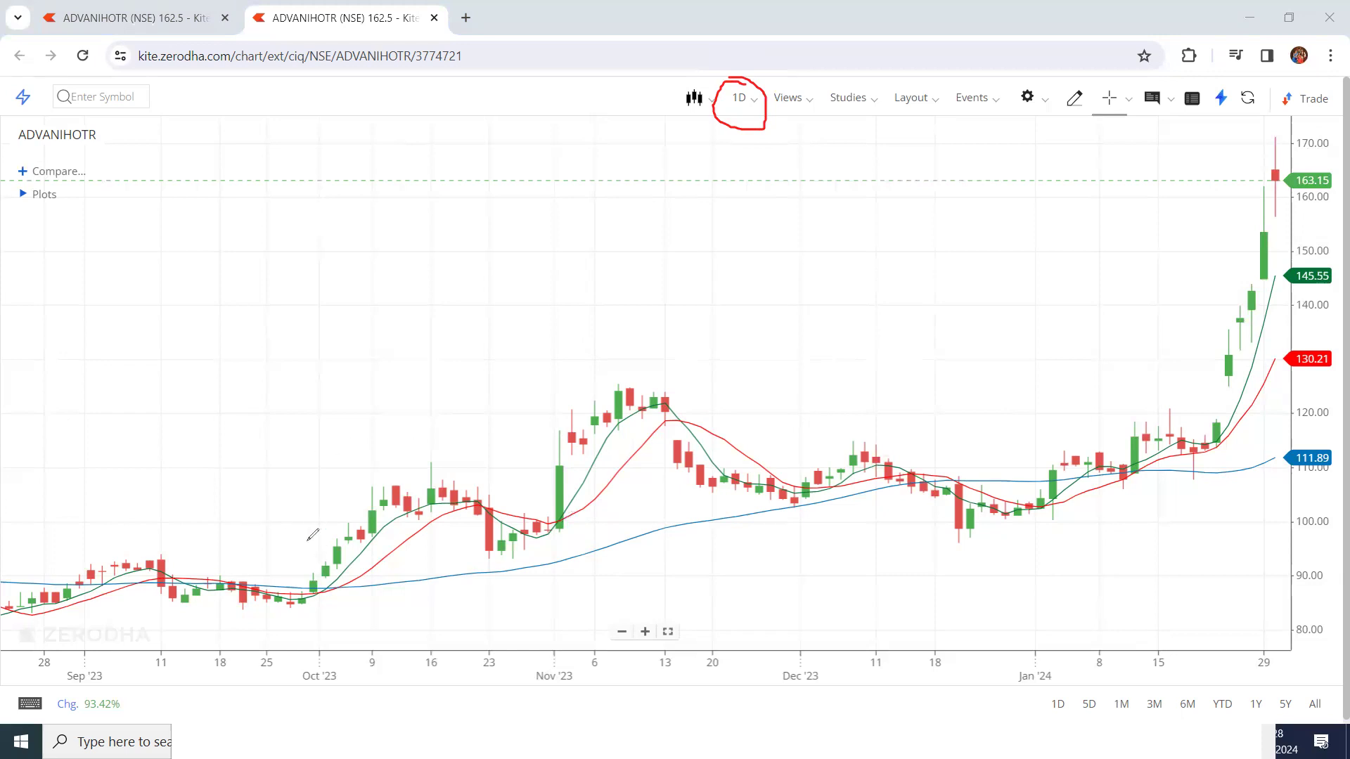
pyautogui.moveTo(299, 520); pyautogui.dragTo(313, 580)
pyautogui.moveTo(521, 467); pyautogui.dragTo(550, 524)
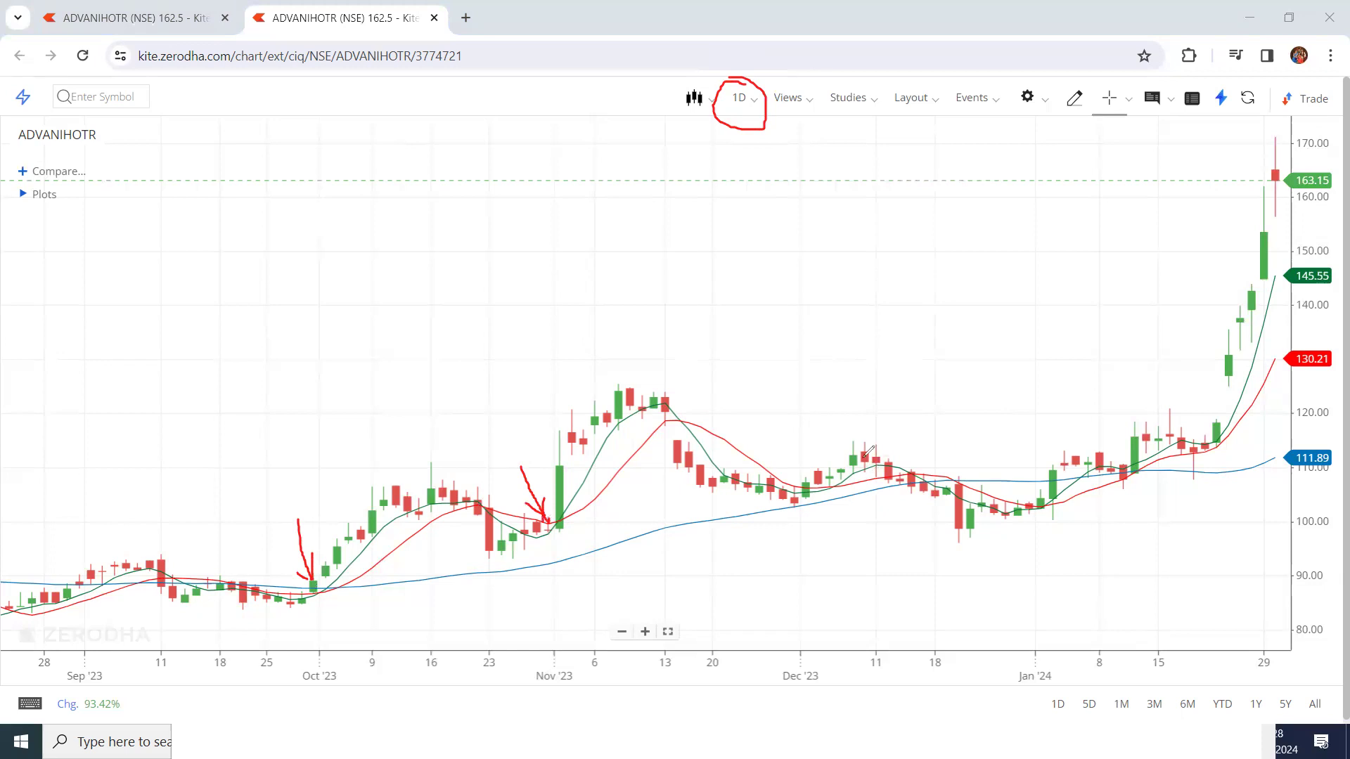
pyautogui.moveTo(814, 441); pyautogui.dragTo(832, 479)
pyautogui.moveTo(1008, 454); pyautogui.dragTo(1030, 498)
pyautogui.moveTo(1188, 397); pyautogui.dragTo(1212, 440)
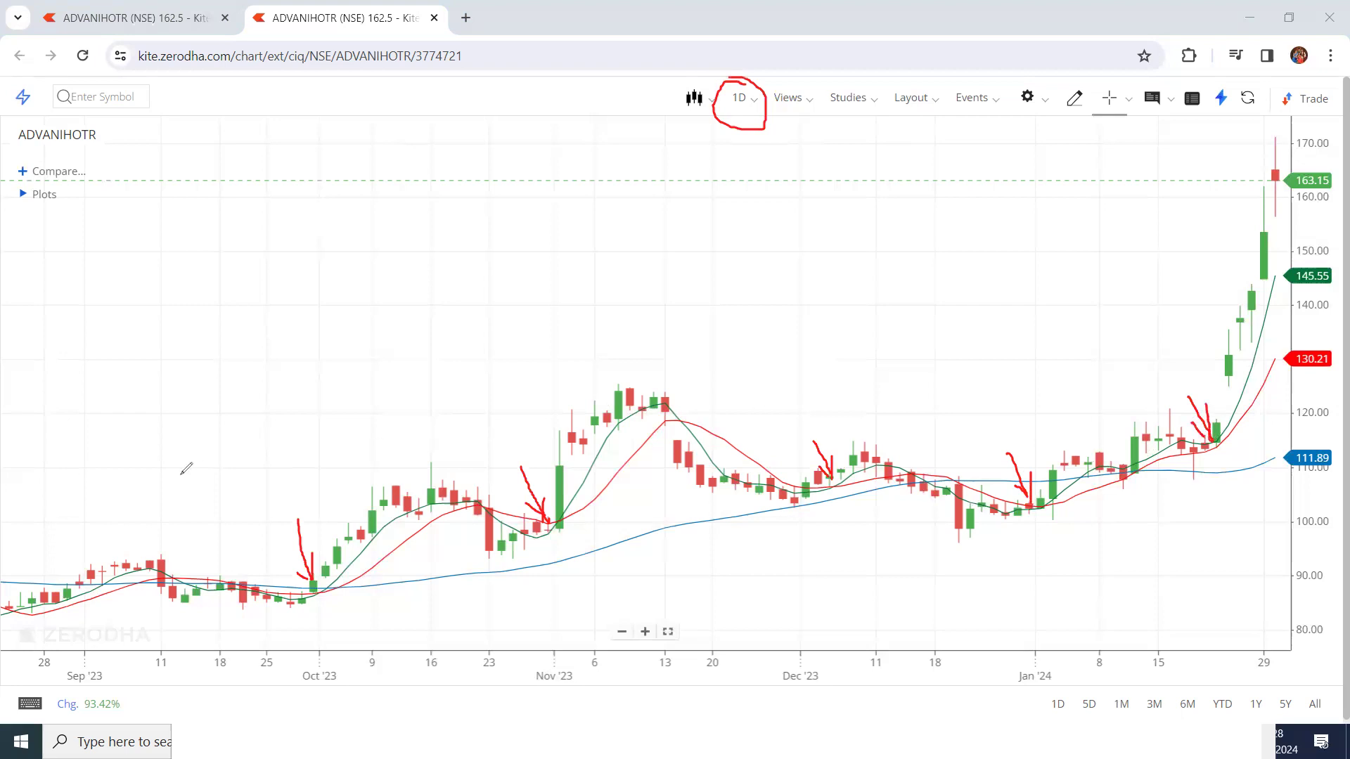
# Hand-write the numbers 1 to 5 above the crossover arrows, turn the crosshair back on and clear the drawn marks
pyautogui.moveTo(253, 462); pyautogui.dragTo(269, 490)
pyautogui.moveTo(499, 421); pyautogui.dragTo(497, 455)
pyautogui.moveTo(494, 441); pyautogui.dragTo(531, 432)
pyautogui.moveTo(776, 381)
pyautogui.mouseDown()
pyautogui.moveTo(804, 374)
pyautogui.moveTo(806, 403)
pyautogui.moveTo(789, 416)
pyautogui.mouseUp()
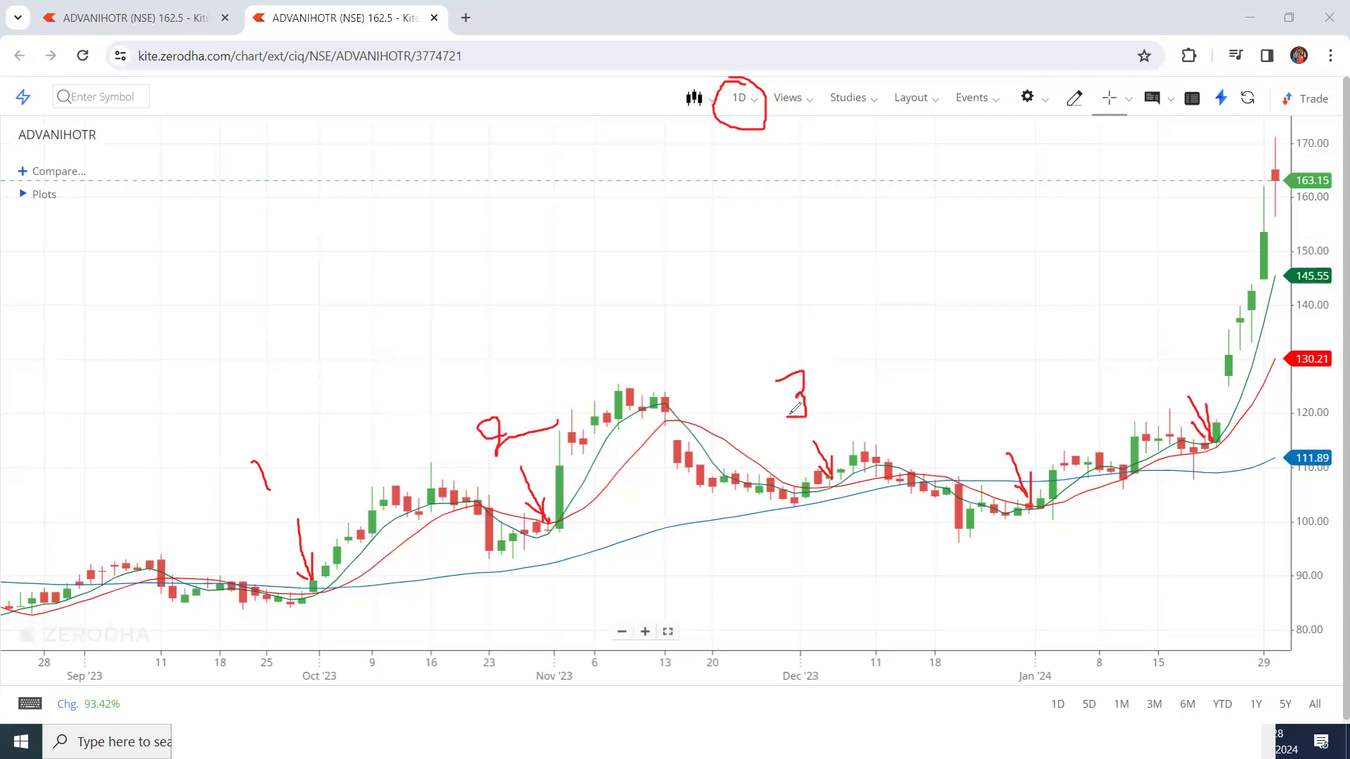
pyautogui.moveTo(989, 389); pyautogui.dragTo(1005, 445)
pyautogui.moveTo(1160, 355)
pyautogui.mouseDown()
pyautogui.moveTo(1134, 364)
pyautogui.moveTo(1167, 362)
pyautogui.moveTo(1162, 394)
pyautogui.moveTo(1143, 395)
pyautogui.mouseUp()
pyautogui.moveTo(1170, 338); pyautogui.dragTo(1155, 355)
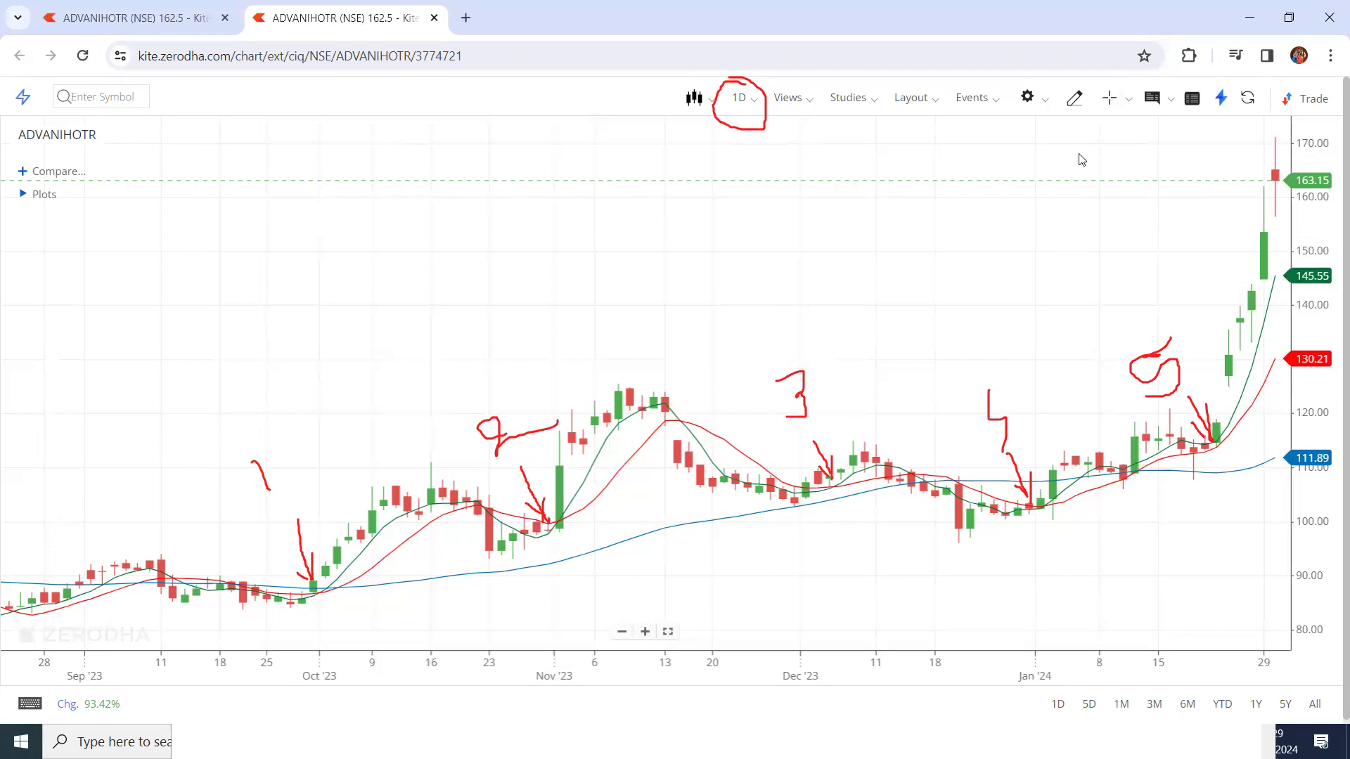
pyautogui.click(1110, 104)
pyautogui.press('Escape')
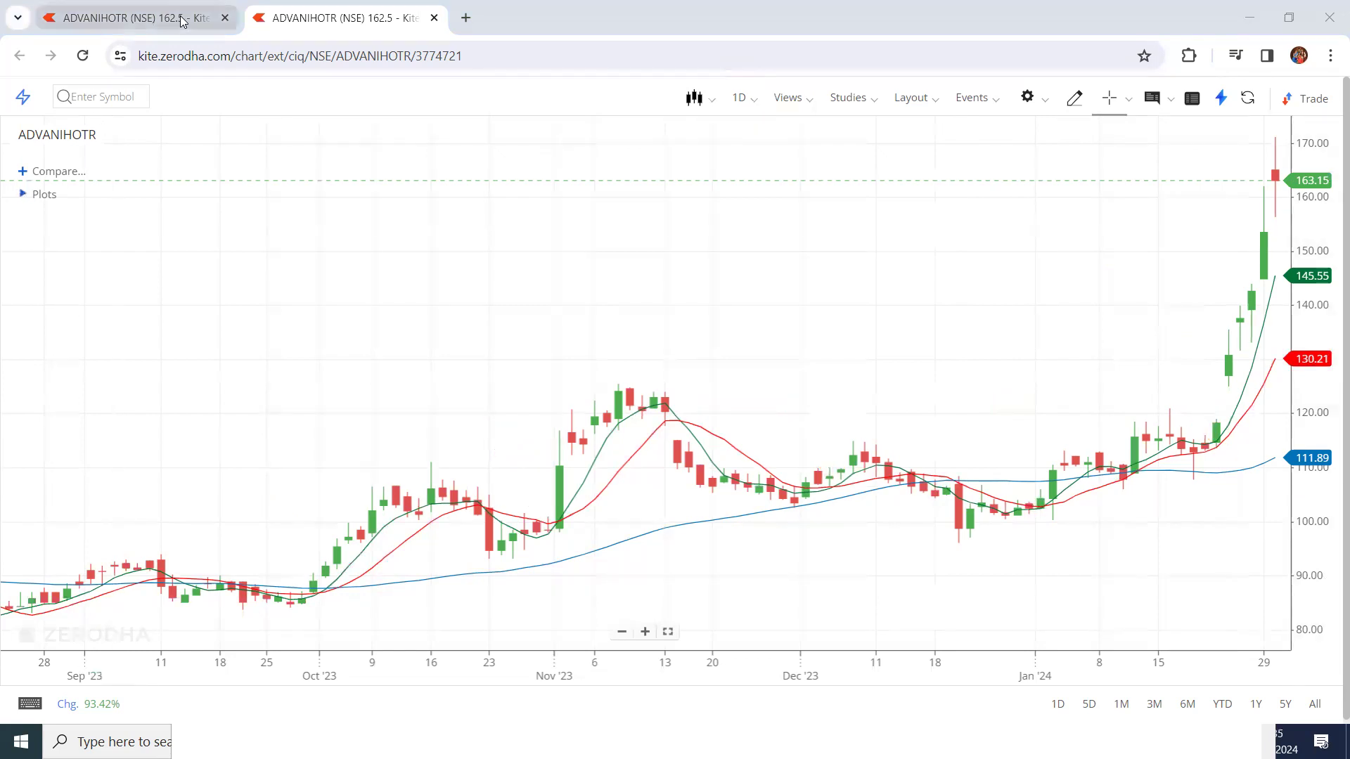
# Open a buy order for ADVANIHOTR from the watchlist, trying the Market order type and returning it to Limit
pyautogui.click(182, 21)
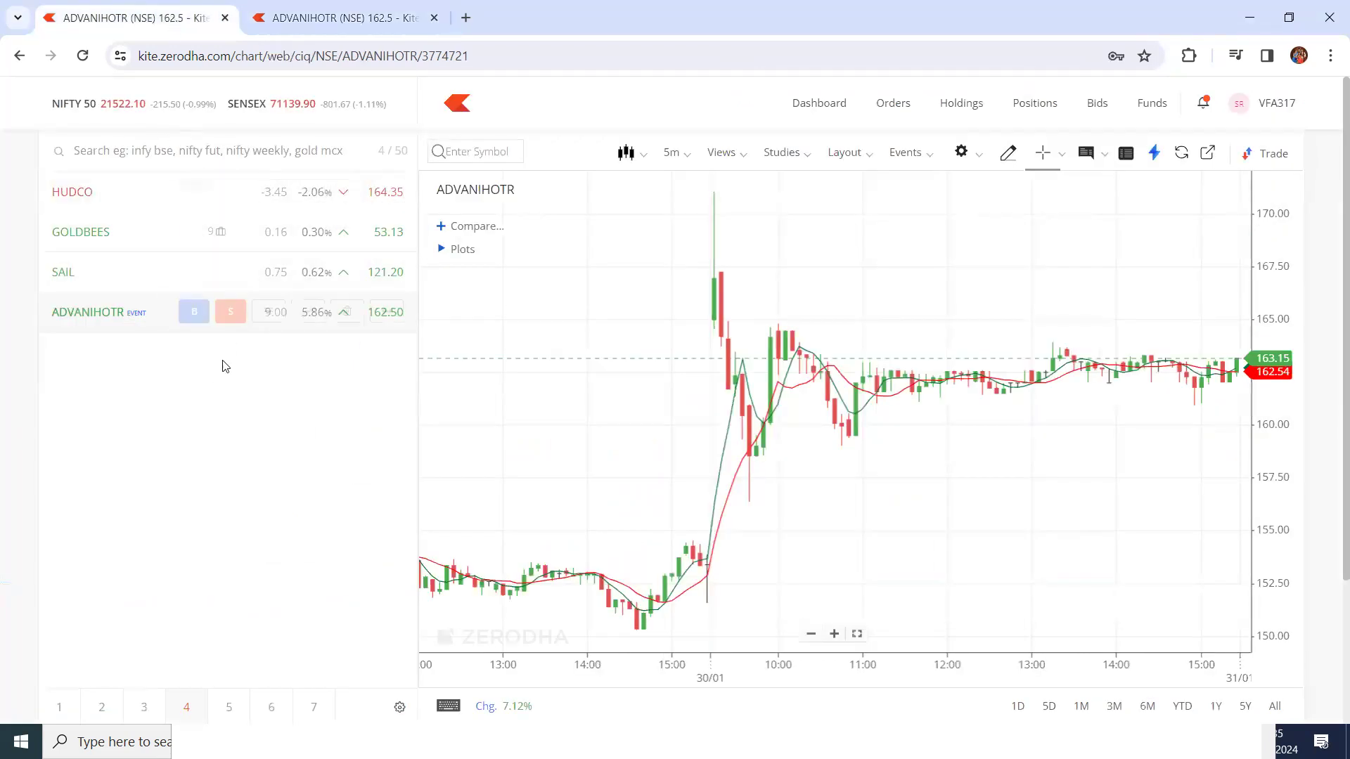
pyautogui.click(194, 311)
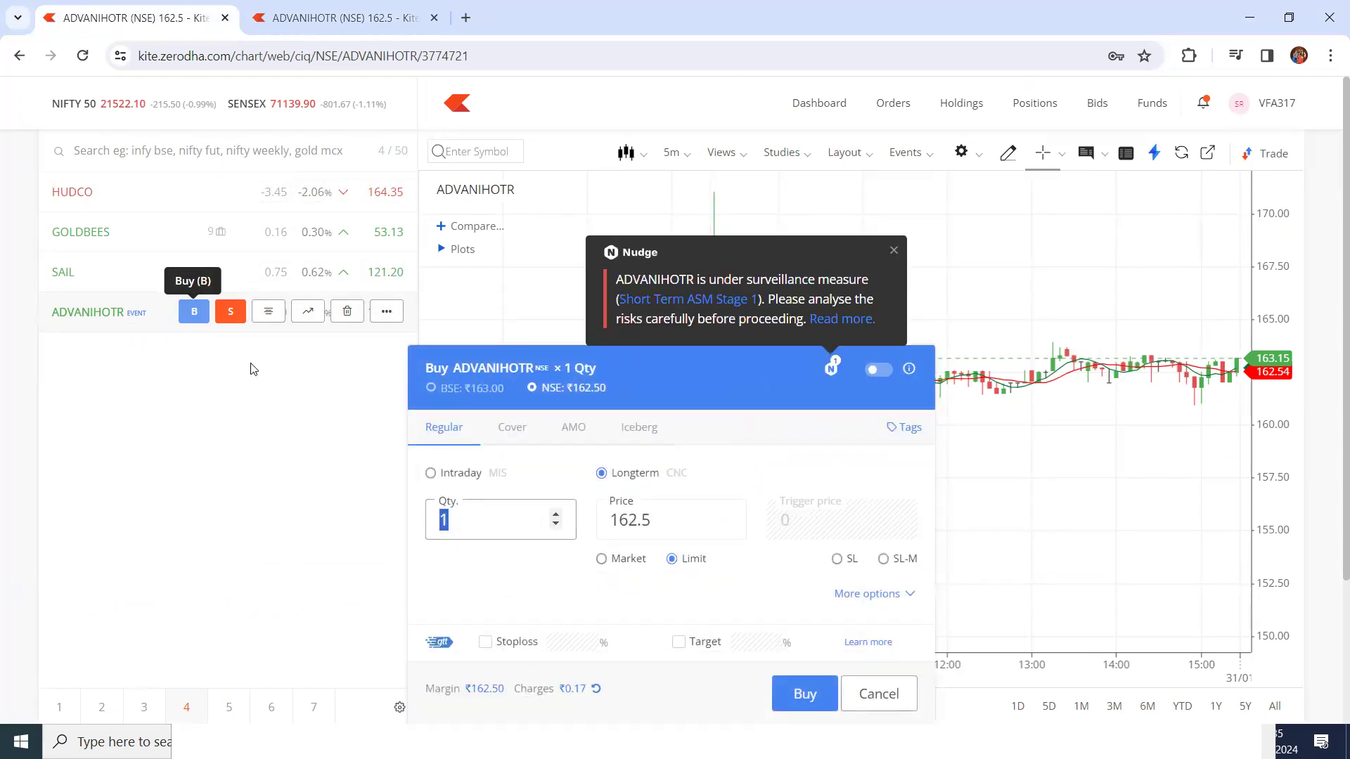
pyautogui.press('m')
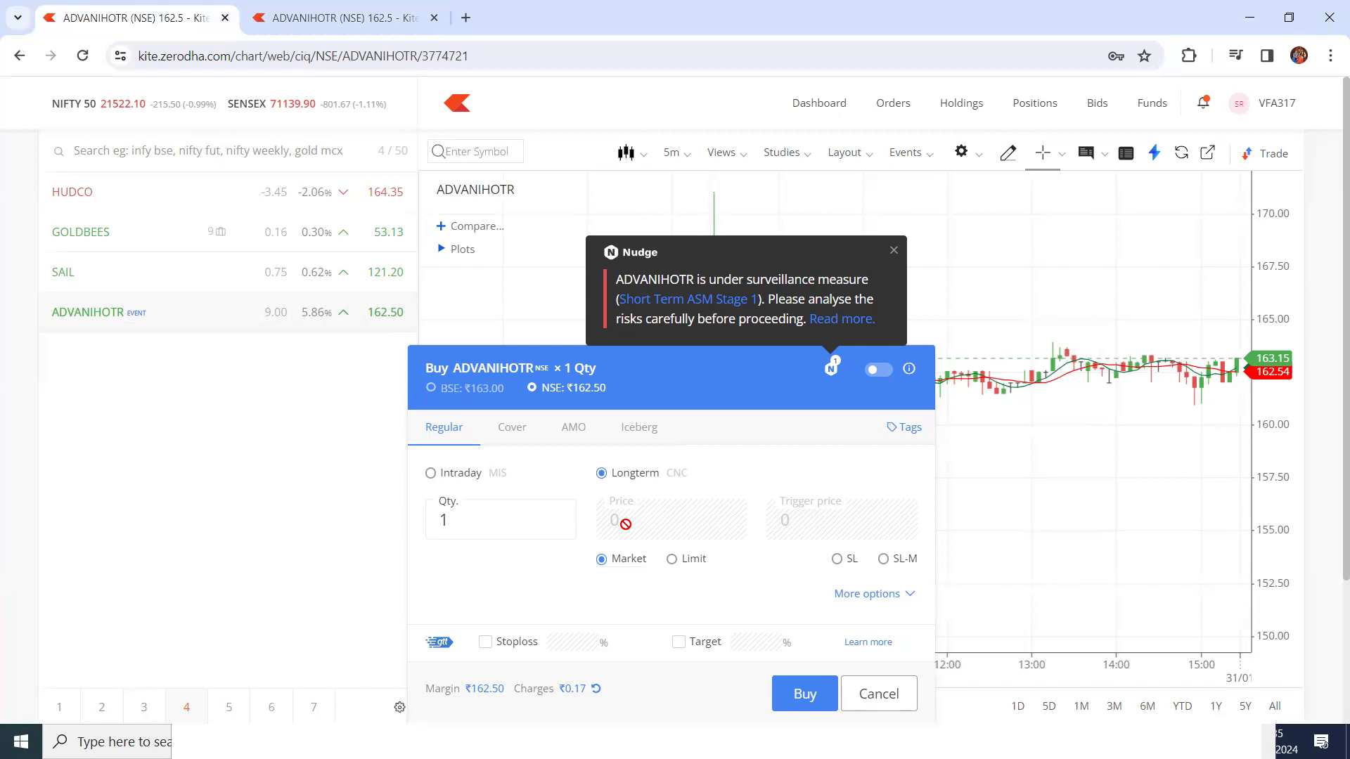
pyautogui.press('l')
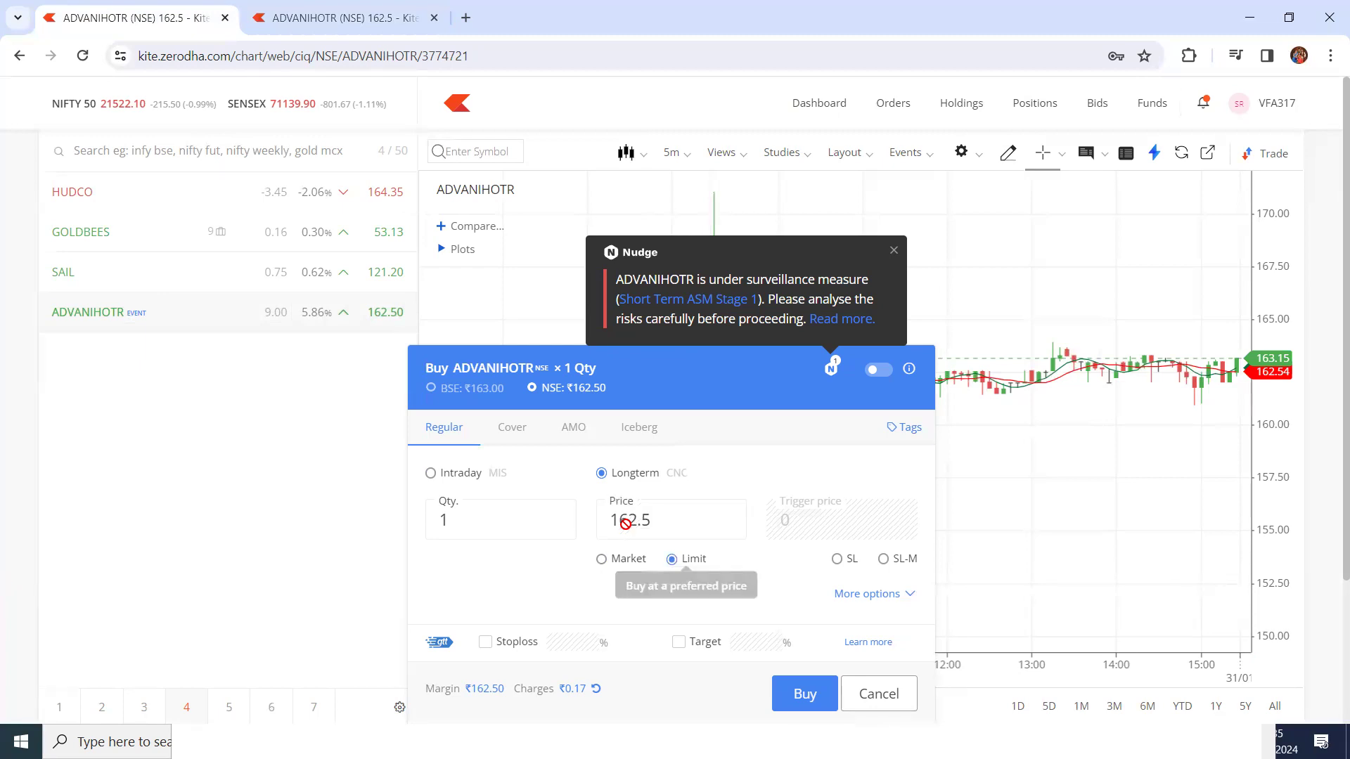
# Circle the Longterm, Limit, NSE and BSE options on the buy order and draw ticks beside the price, NSE, Longterm and Limit
pyautogui.moveTo(633, 452)
pyautogui.mouseDown()
pyautogui.moveTo(589, 465)
pyautogui.moveTo(671, 497)
pyautogui.moveTo(611, 454)
pyautogui.mouseUp()
pyautogui.moveTo(697, 537)
pyautogui.mouseDown()
pyautogui.moveTo(661, 542)
pyautogui.moveTo(692, 572)
pyautogui.moveTo(709, 512)
pyautogui.moveTo(753, 484)
pyautogui.mouseUp()
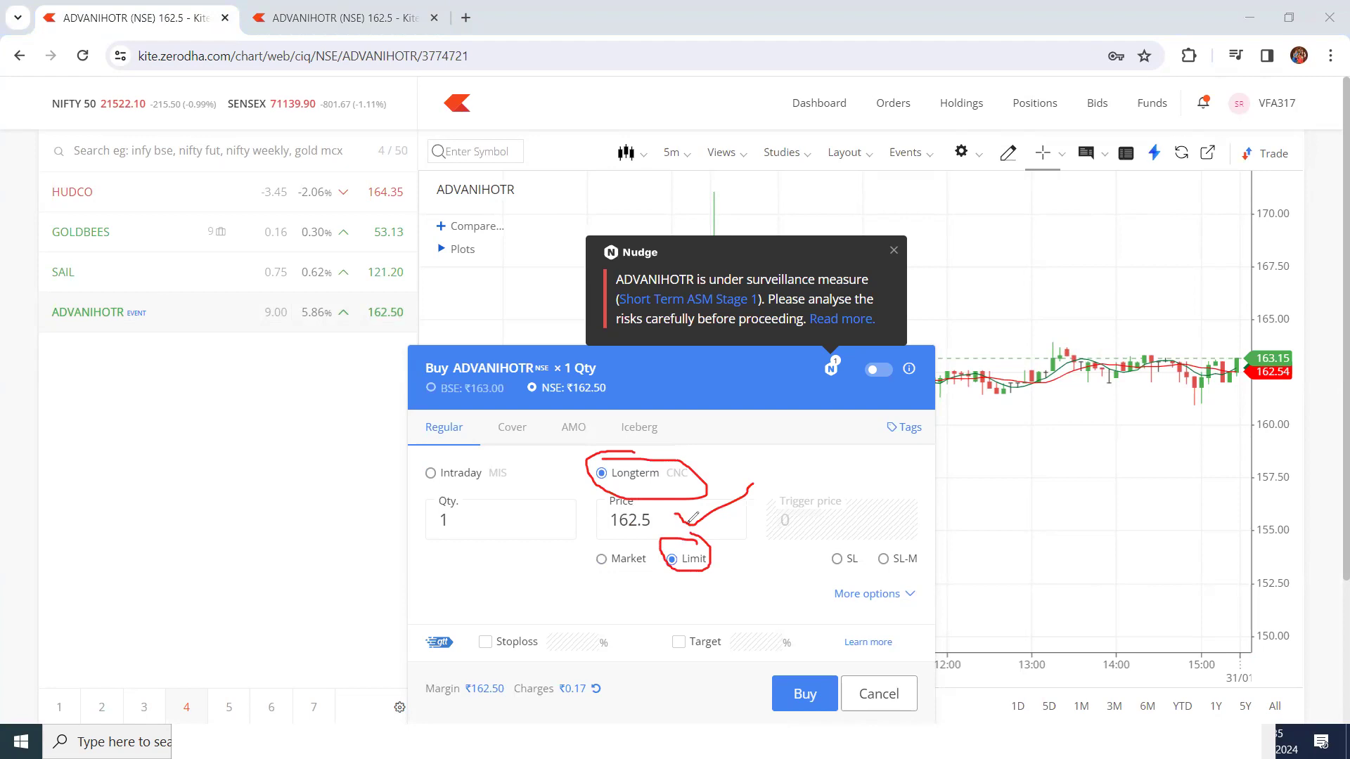
pyautogui.moveTo(609, 375)
pyautogui.mouseDown()
pyautogui.moveTo(538, 373)
pyautogui.moveTo(552, 402)
pyautogui.moveTo(591, 405)
pyautogui.moveTo(619, 378)
pyautogui.mouseUp()
pyautogui.moveTo(480, 378)
pyautogui.mouseDown()
pyautogui.moveTo(421, 391)
pyautogui.moveTo(501, 398)
pyautogui.moveTo(500, 380)
pyautogui.mouseUp()
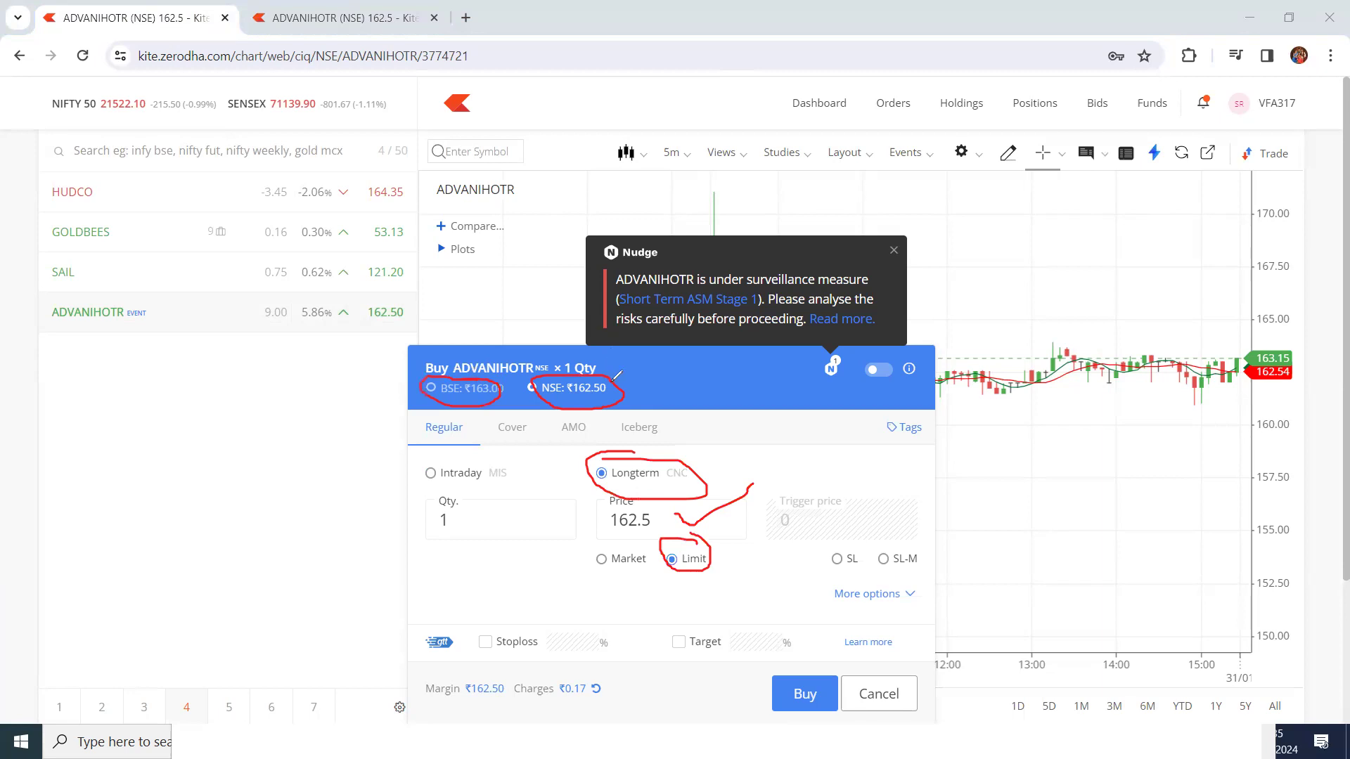
pyautogui.moveTo(623, 389); pyautogui.dragTo(638, 362)
pyautogui.moveTo(642, 451); pyautogui.dragTo(676, 432)
pyautogui.moveTo(706, 541); pyautogui.dragTo(773, 466)
pyautogui.moveTo(613, 390); pyautogui.dragTo(632, 368)
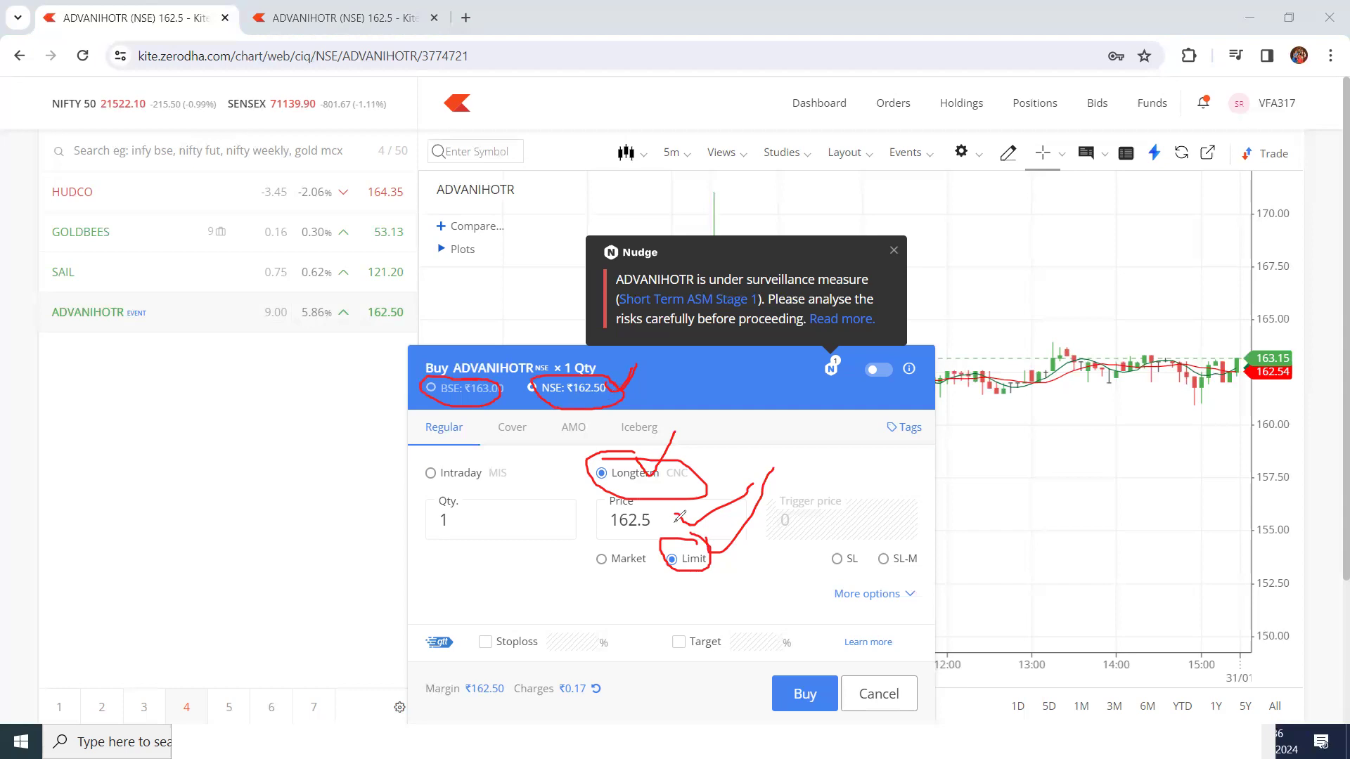
# Circle the buy order's price and quantity, mark its margin and charges, and erase all the drawn marks
pyautogui.moveTo(658, 501)
pyautogui.mouseDown()
pyautogui.moveTo(602, 501)
pyautogui.moveTo(689, 517)
pyautogui.moveTo(647, 500)
pyautogui.mouseUp()
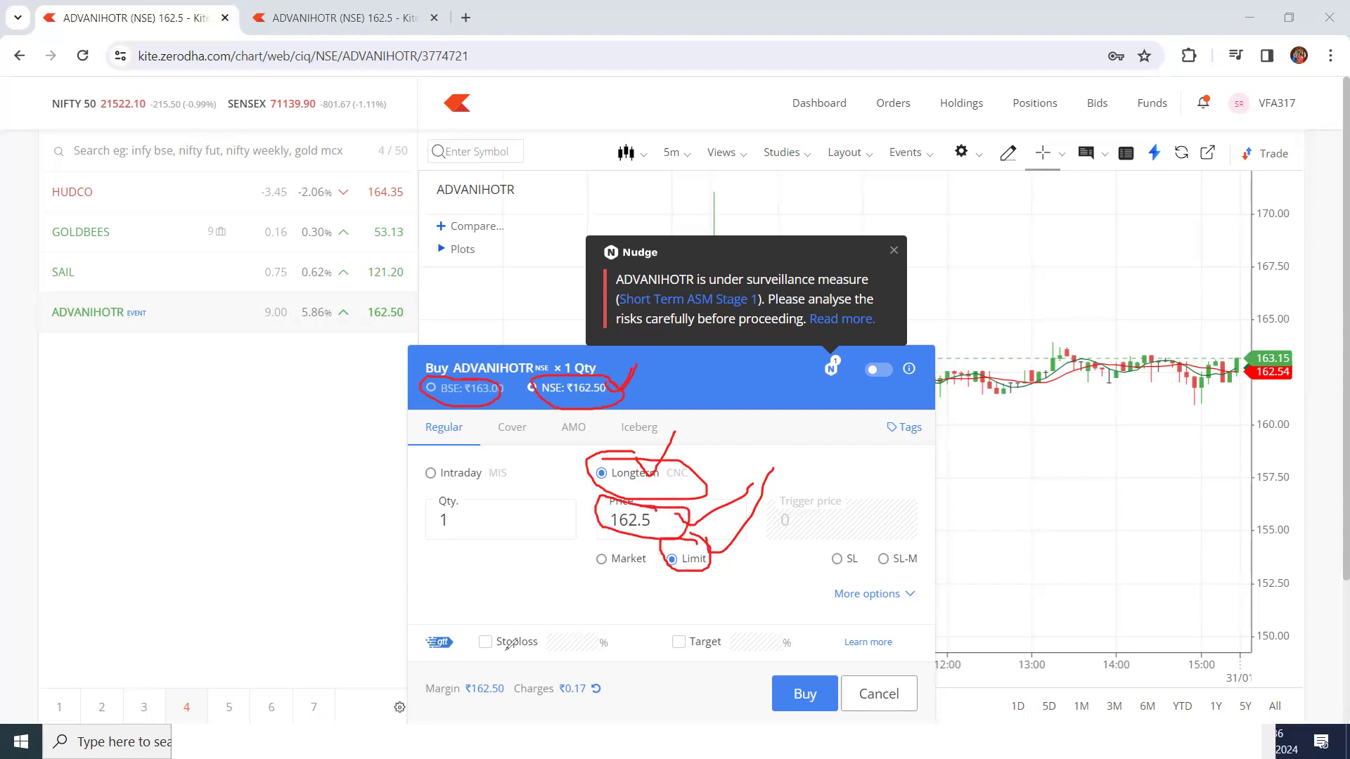
pyautogui.moveTo(533, 666)
pyautogui.mouseDown()
pyautogui.moveTo(414, 682)
pyautogui.moveTo(570, 711)
pyautogui.moveTo(624, 677)
pyautogui.moveTo(478, 665)
pyautogui.moveTo(527, 624)
pyautogui.mouseUp()
pyautogui.moveTo(578, 668)
pyautogui.mouseDown()
pyautogui.moveTo(585, 689)
pyautogui.moveTo(596, 637)
pyautogui.mouseUp()
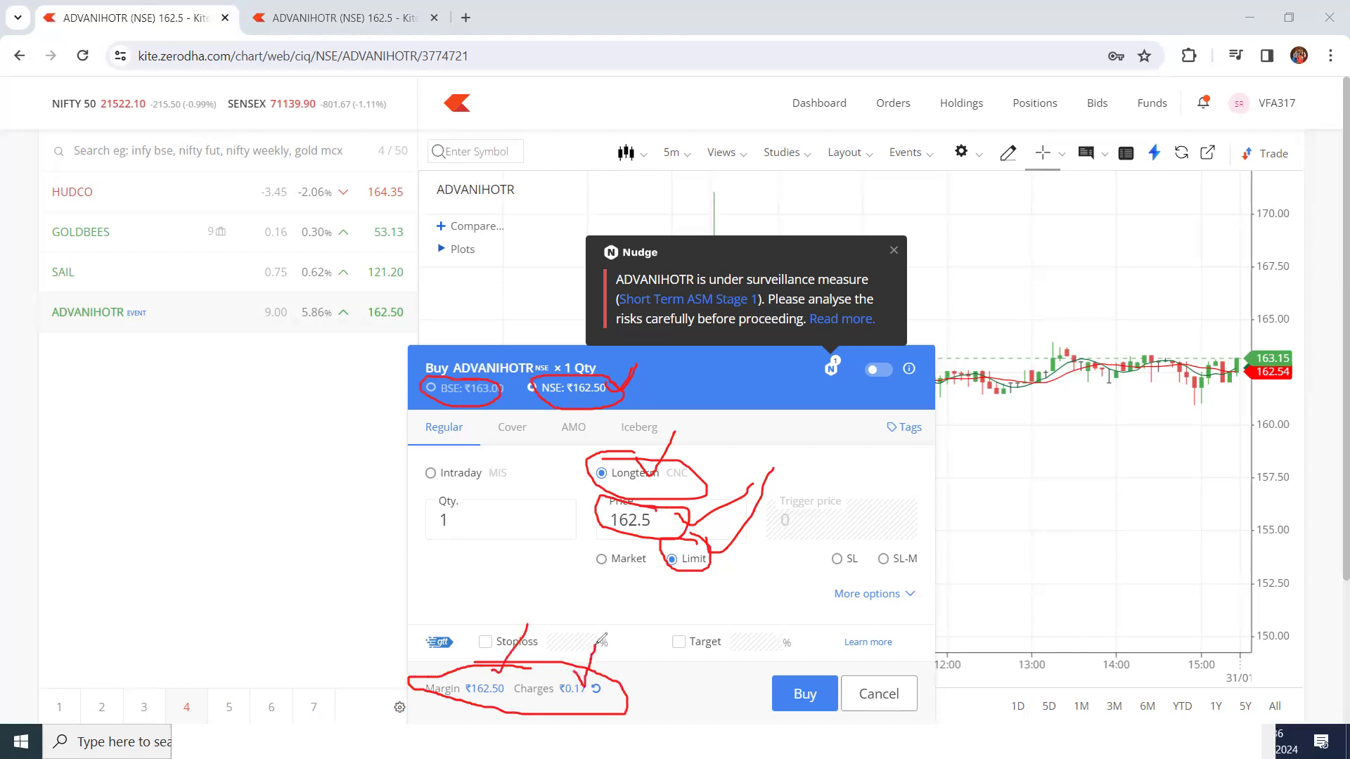
pyautogui.moveTo(467, 497)
pyautogui.mouseDown()
pyautogui.moveTo(430, 502)
pyautogui.moveTo(461, 552)
pyautogui.moveTo(464, 491)
pyautogui.mouseUp()
pyautogui.moveTo(469, 685); pyautogui.dragTo(514, 696)
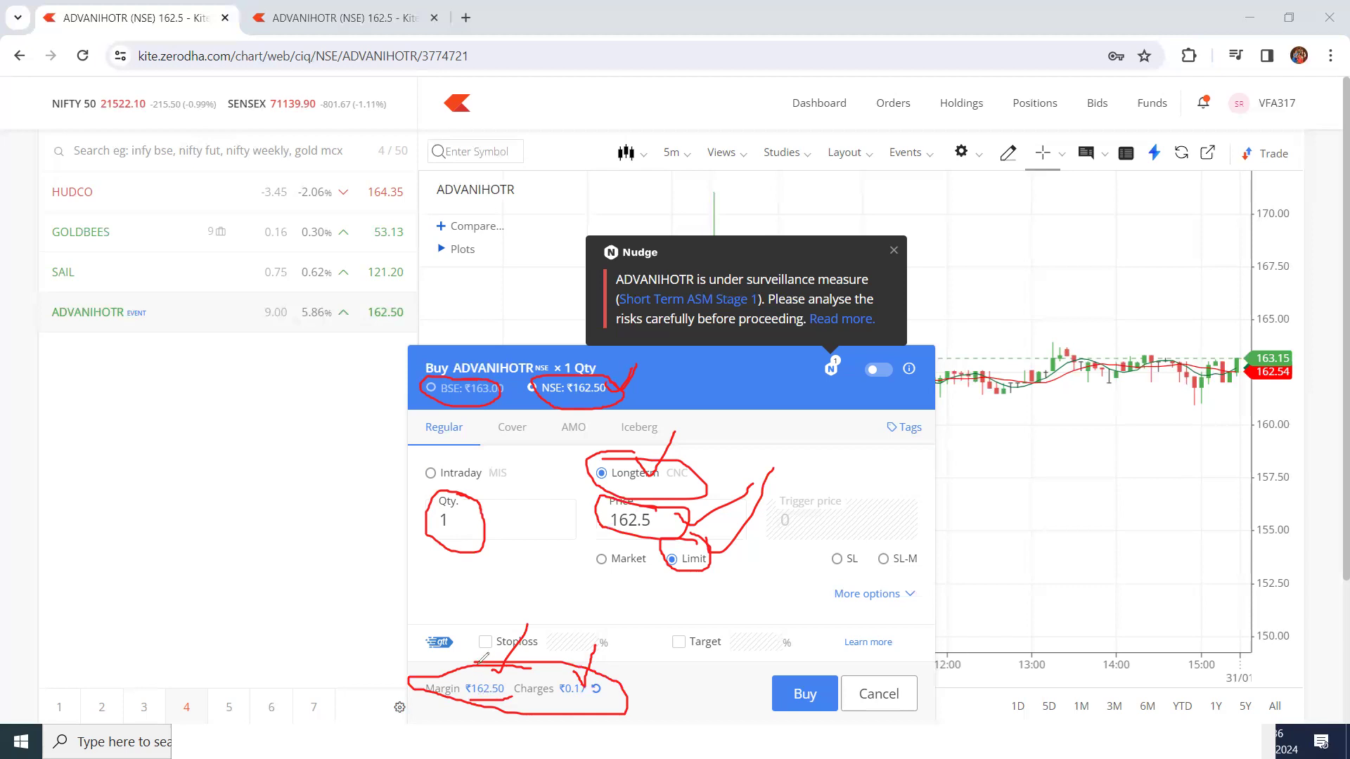
pyautogui.moveTo(490, 663); pyautogui.dragTo(502, 639)
pyautogui.press('e')
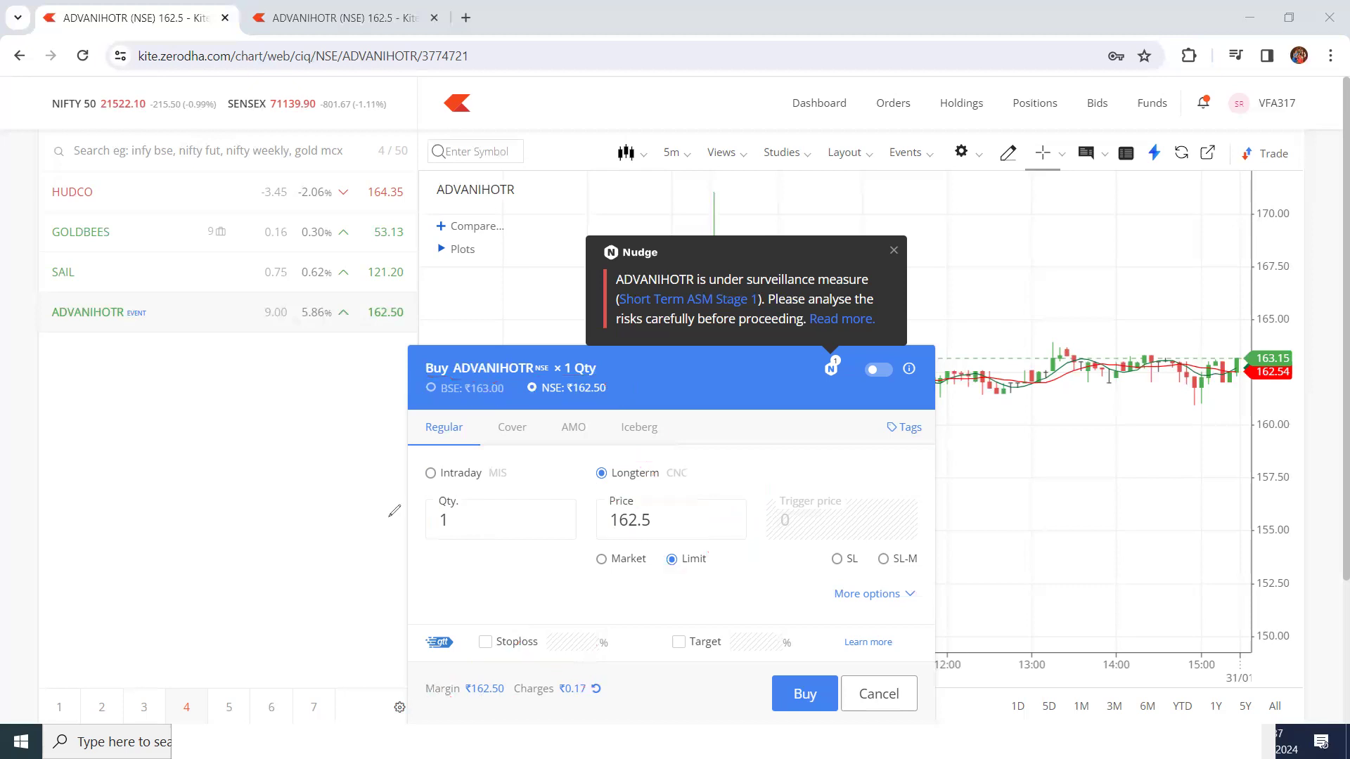
# Set the buy quantity to 100 to check the margin and charges, and cancel the order
pyautogui.click(519, 512)
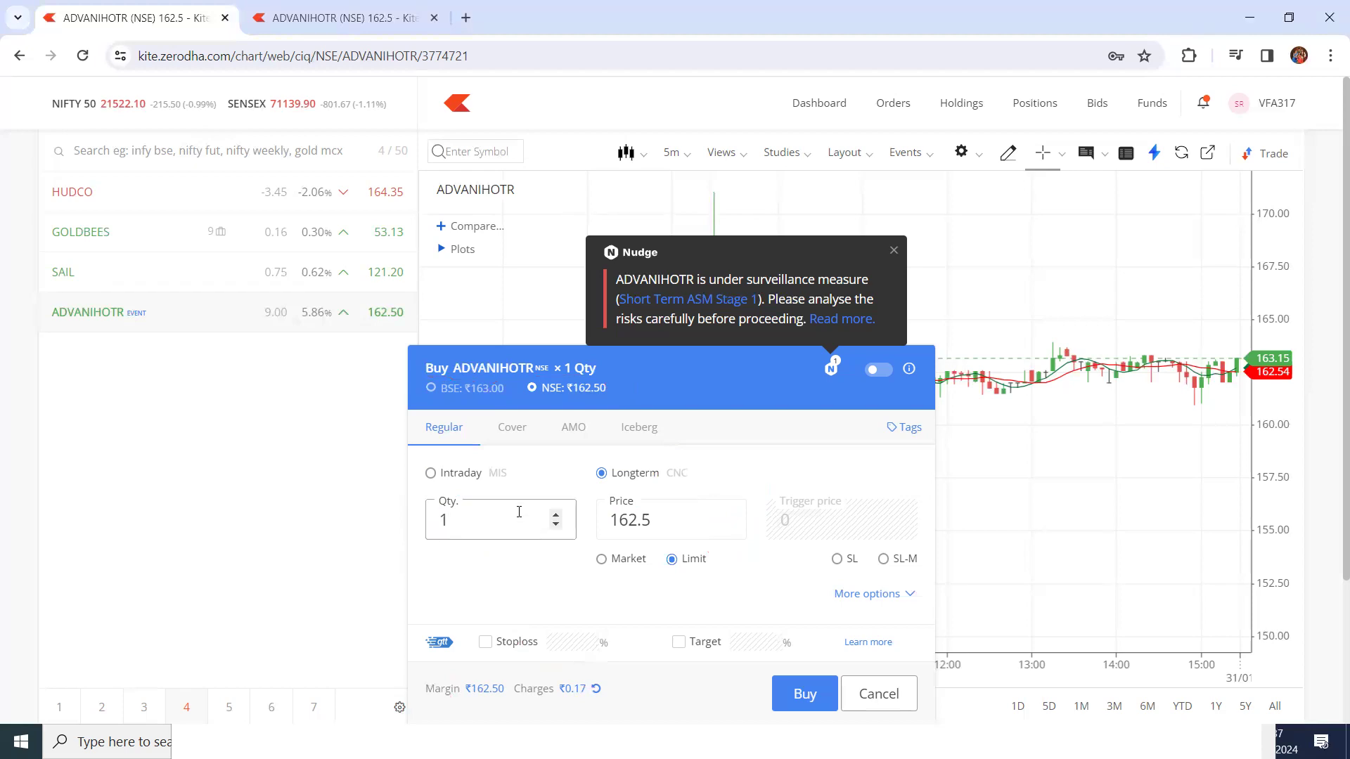
pyautogui.write('00')
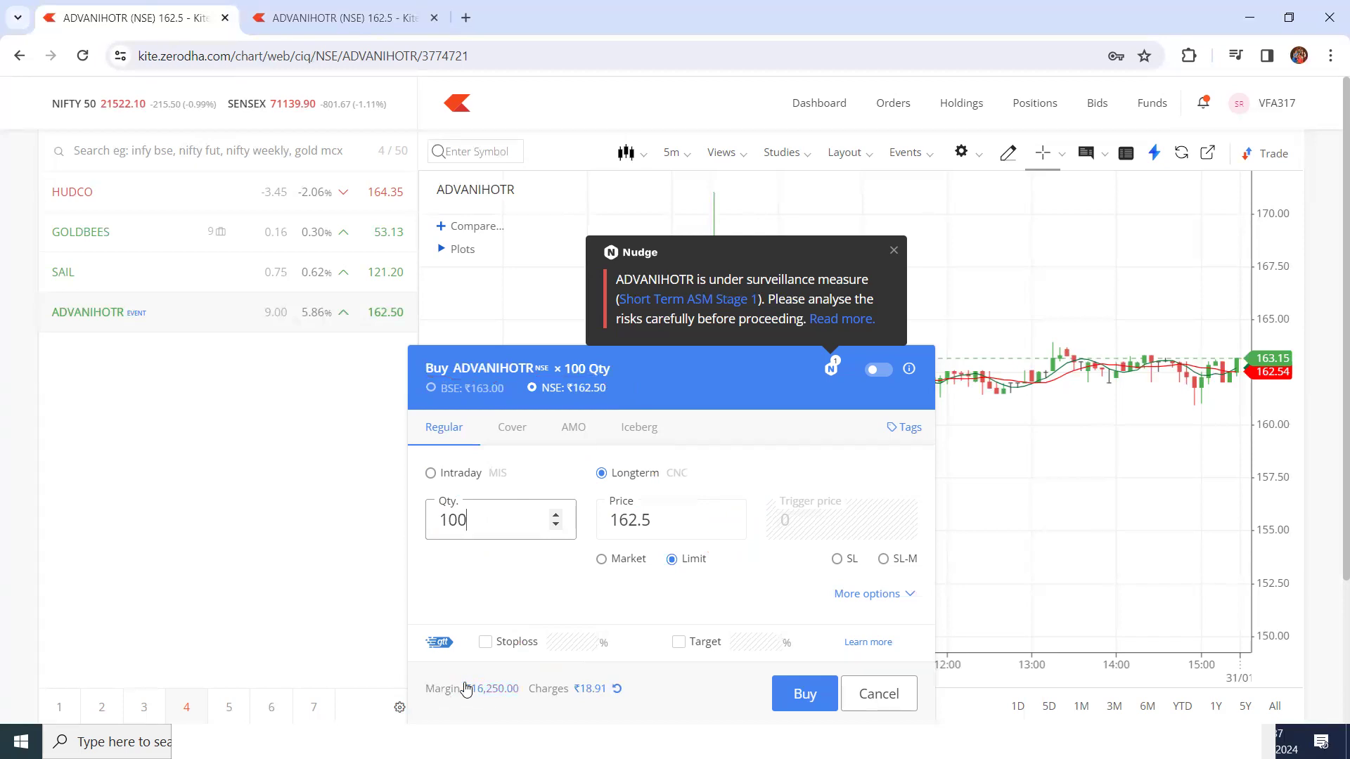
pyautogui.moveTo(424, 692); pyautogui.dragTo(527, 692)
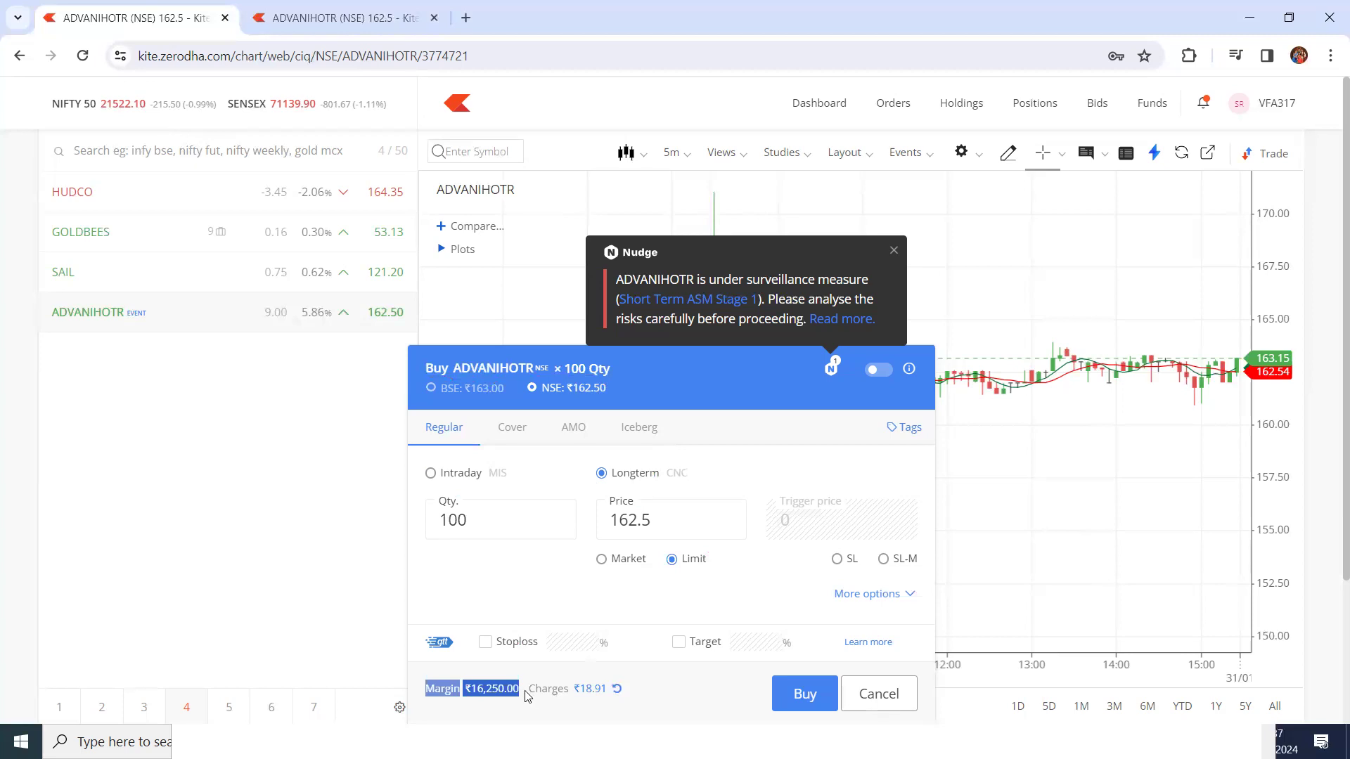
pyautogui.moveTo(640, 692); pyautogui.dragTo(543, 695)
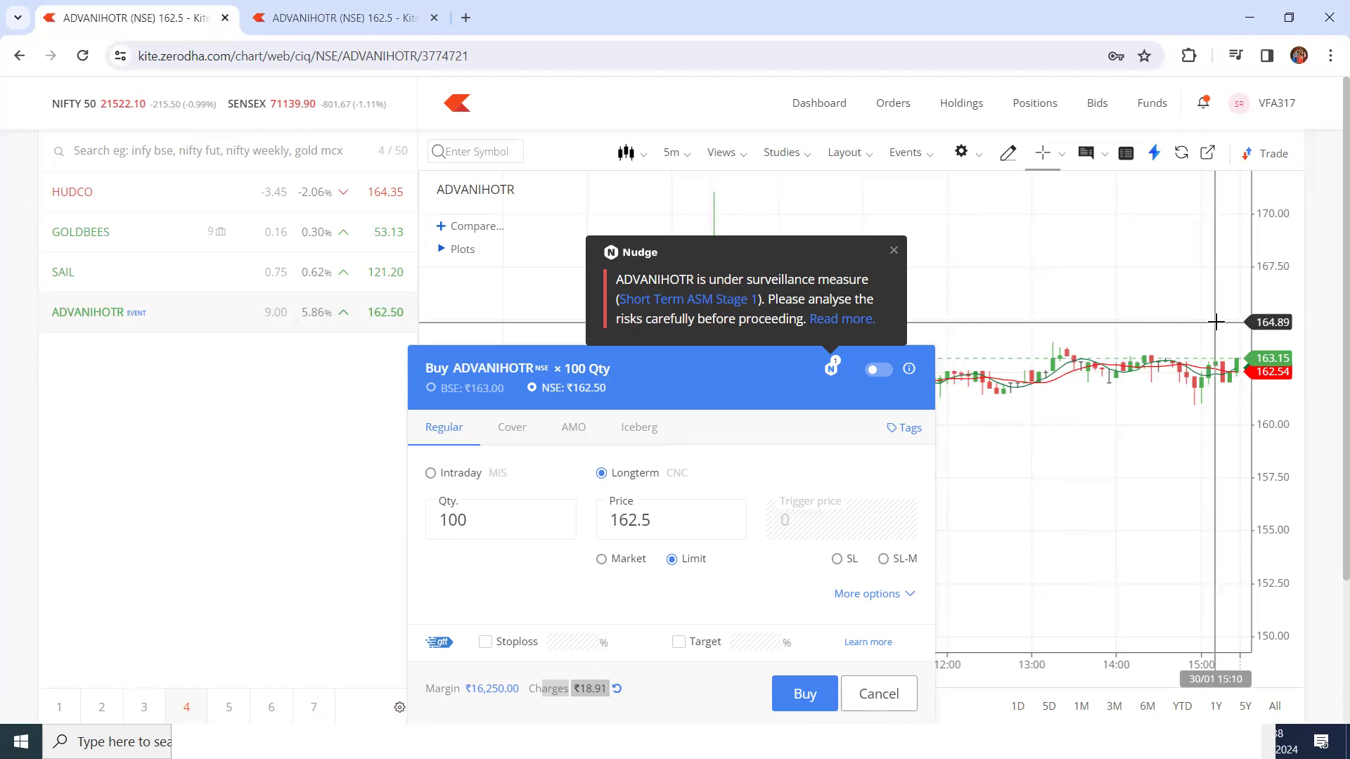
pyautogui.click(879, 694)
# Open a sell order for ADVANIHOTR to review its price and Limit option, and cancel it
pyautogui.click(231, 313)
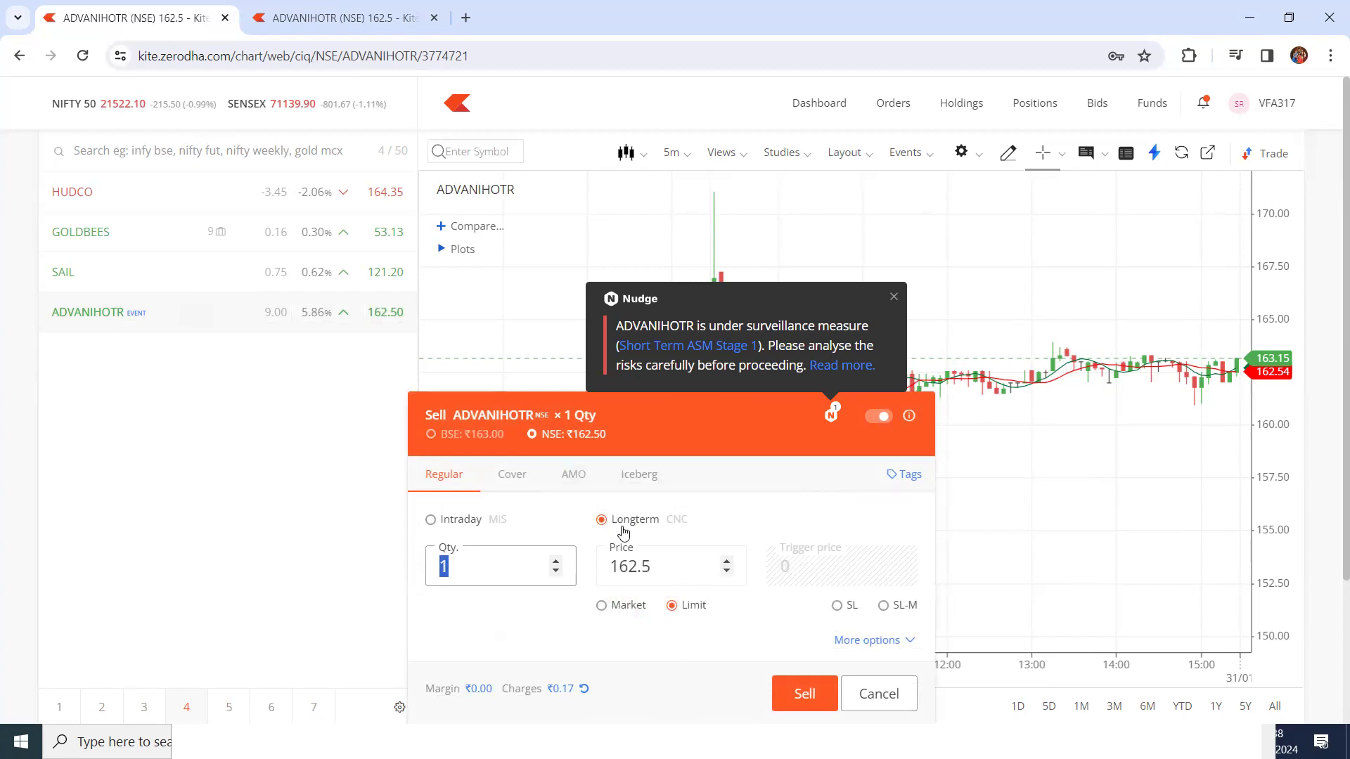
pyautogui.press('Tab')
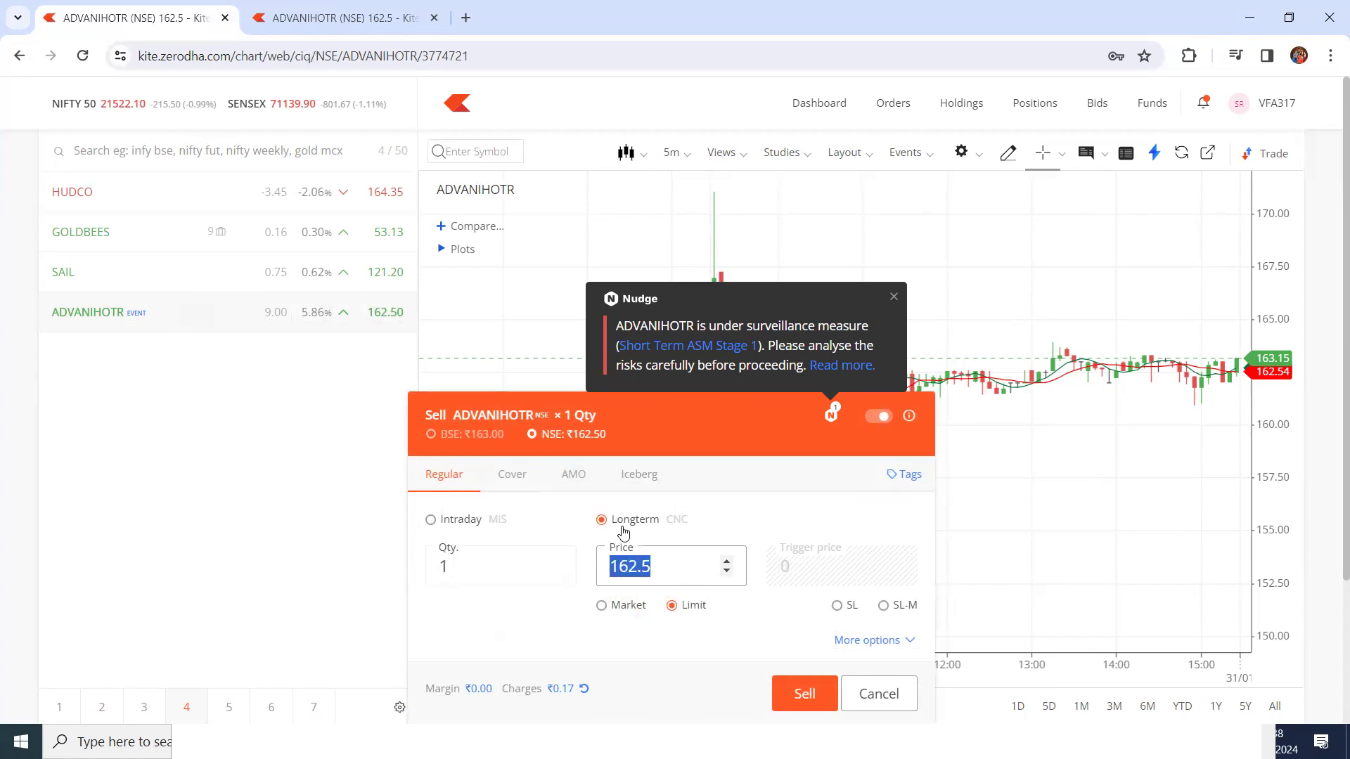
pyautogui.click(672, 606)
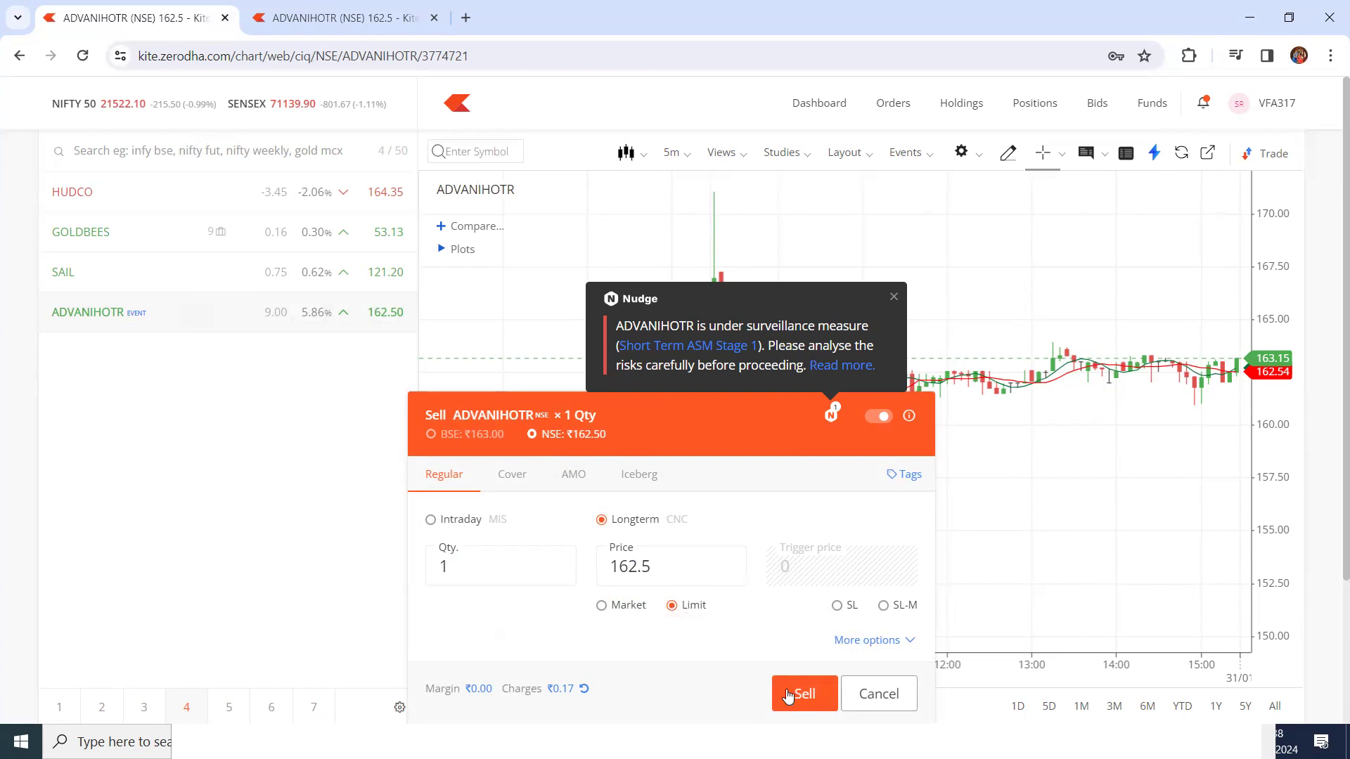
pyautogui.click(879, 695)
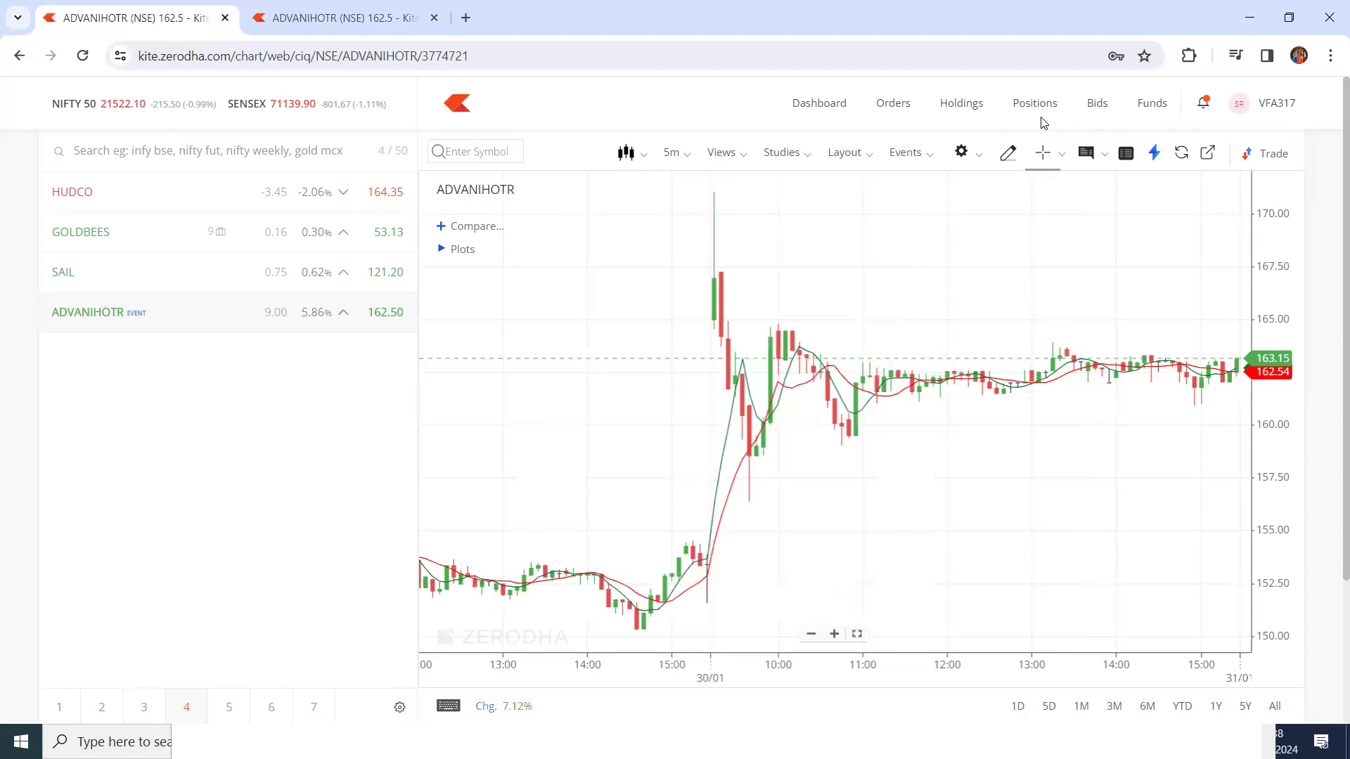
# Open the Funds page to view the account's equity and commodity margins
pyautogui.click(1155, 106)
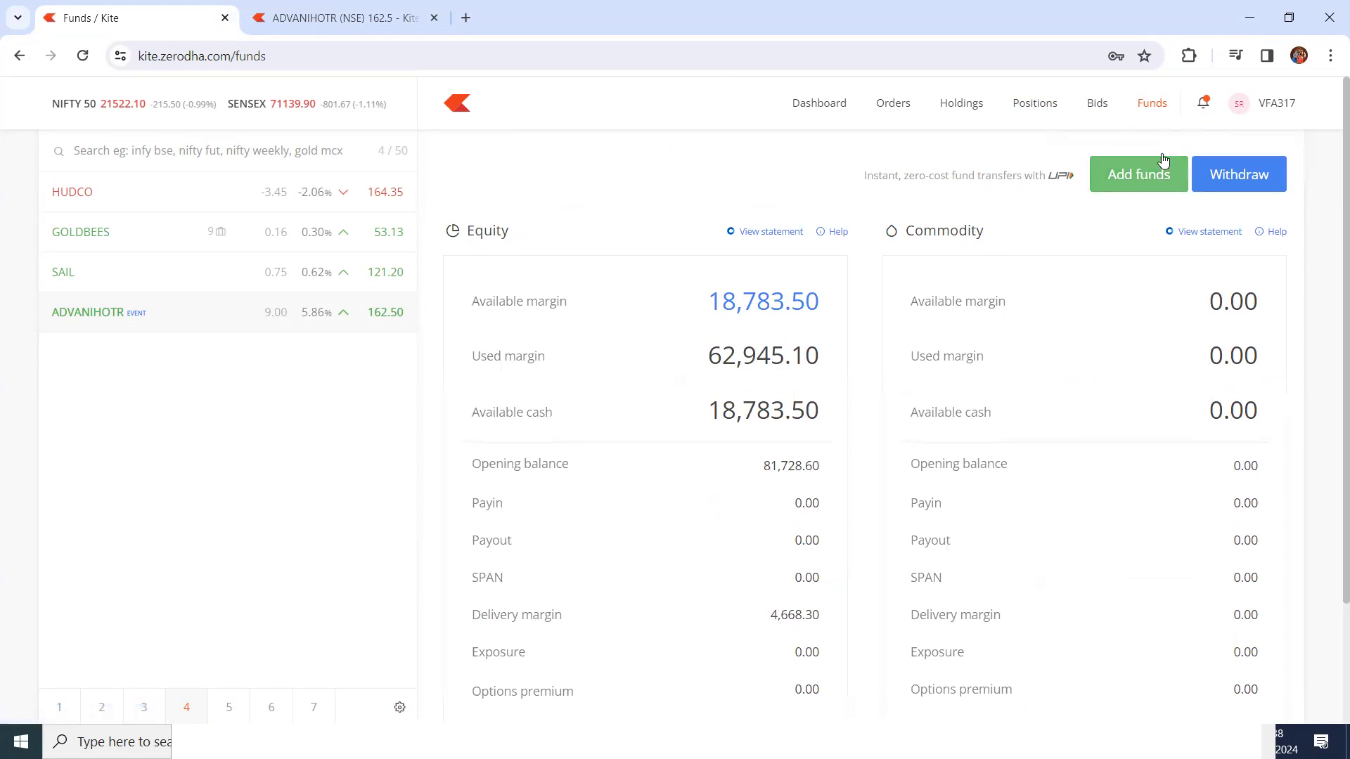
# Open the form for adding funds and set the deposit amount to 1,000 rupees
pyautogui.click(1144, 178)
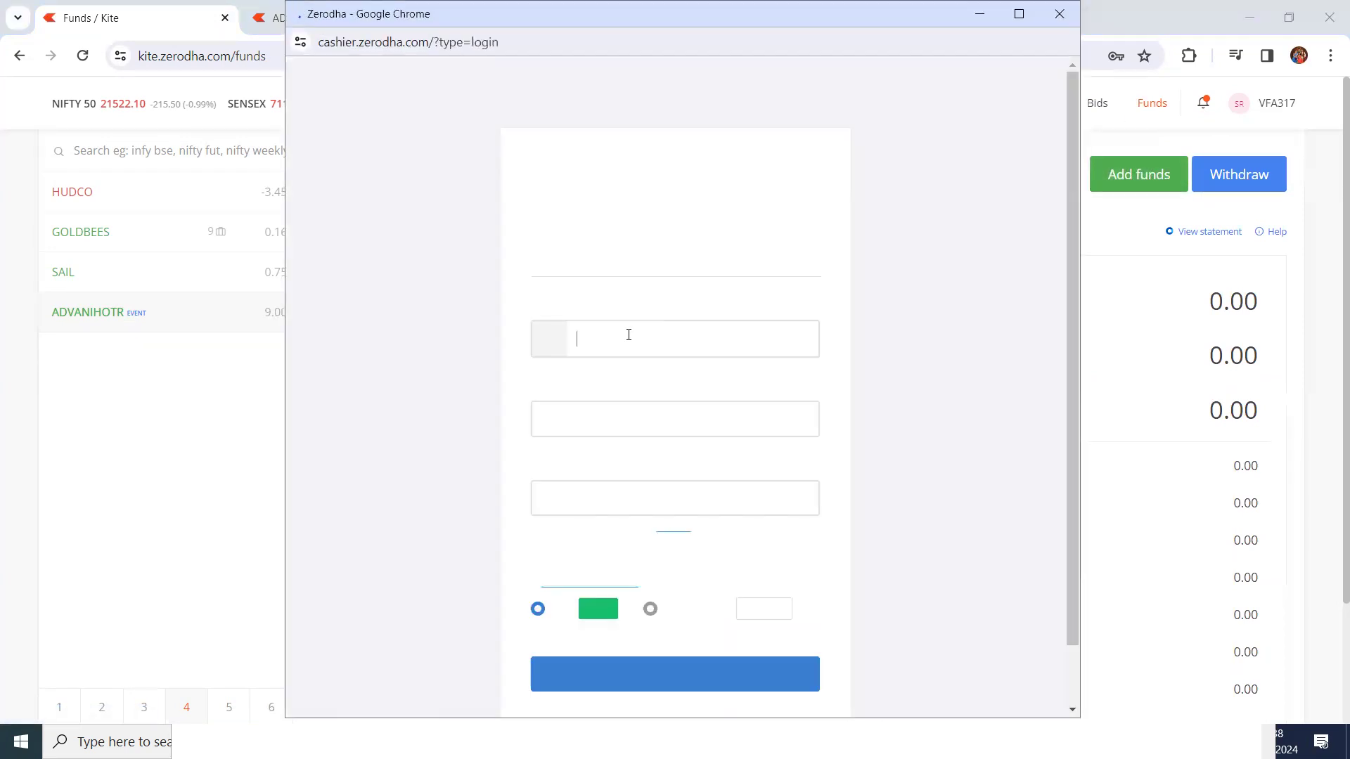
pyautogui.click(629, 334)
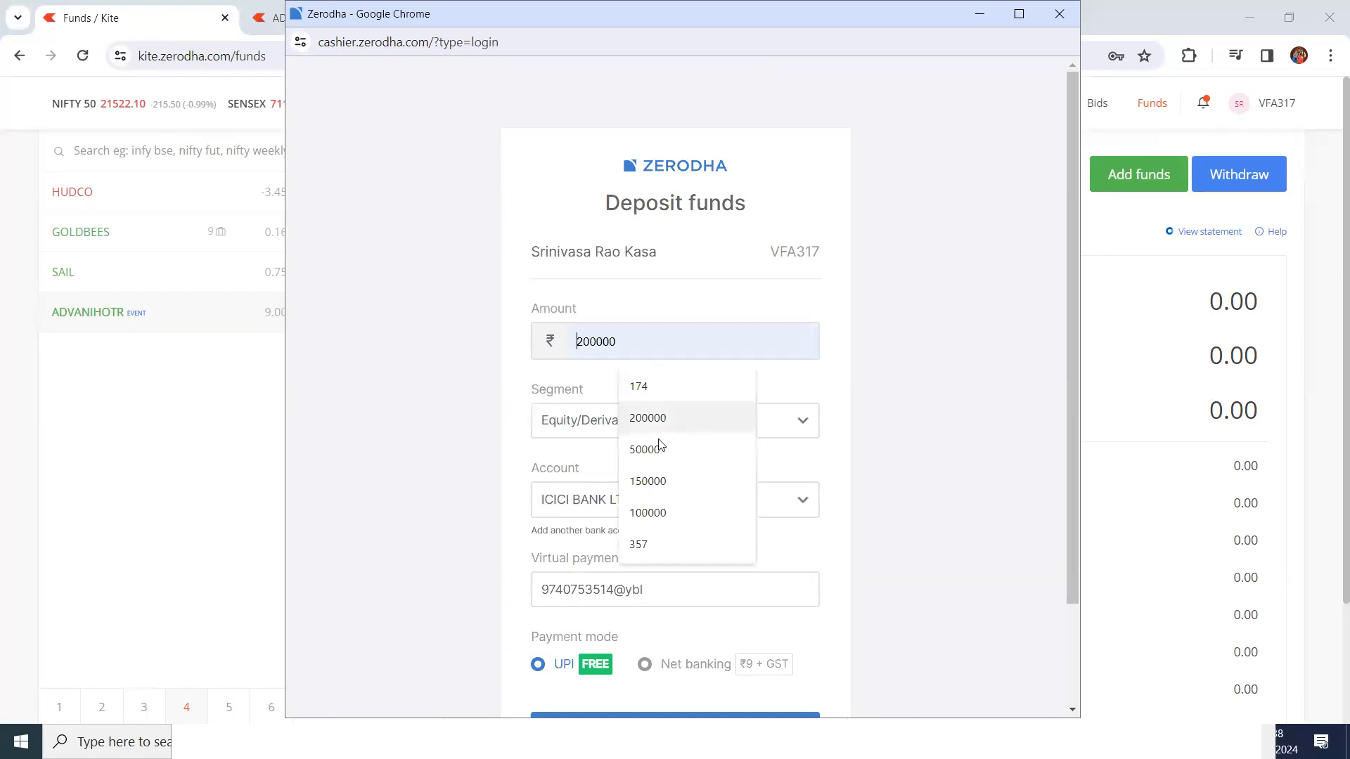
pyautogui.write('1,000')
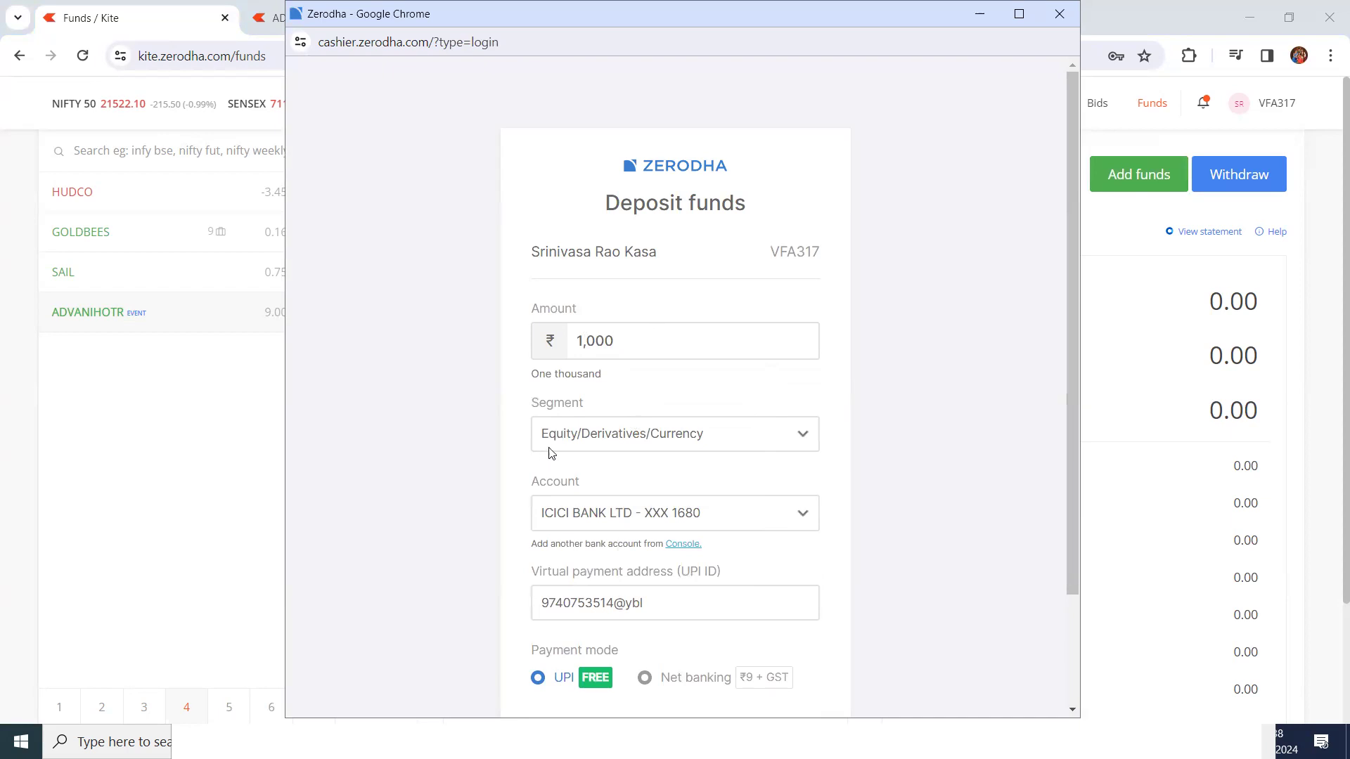
# Review the deposit form's segment choice and UPI ID, and close the form without depositing
pyautogui.click(776, 443)
pyautogui.click(781, 442)
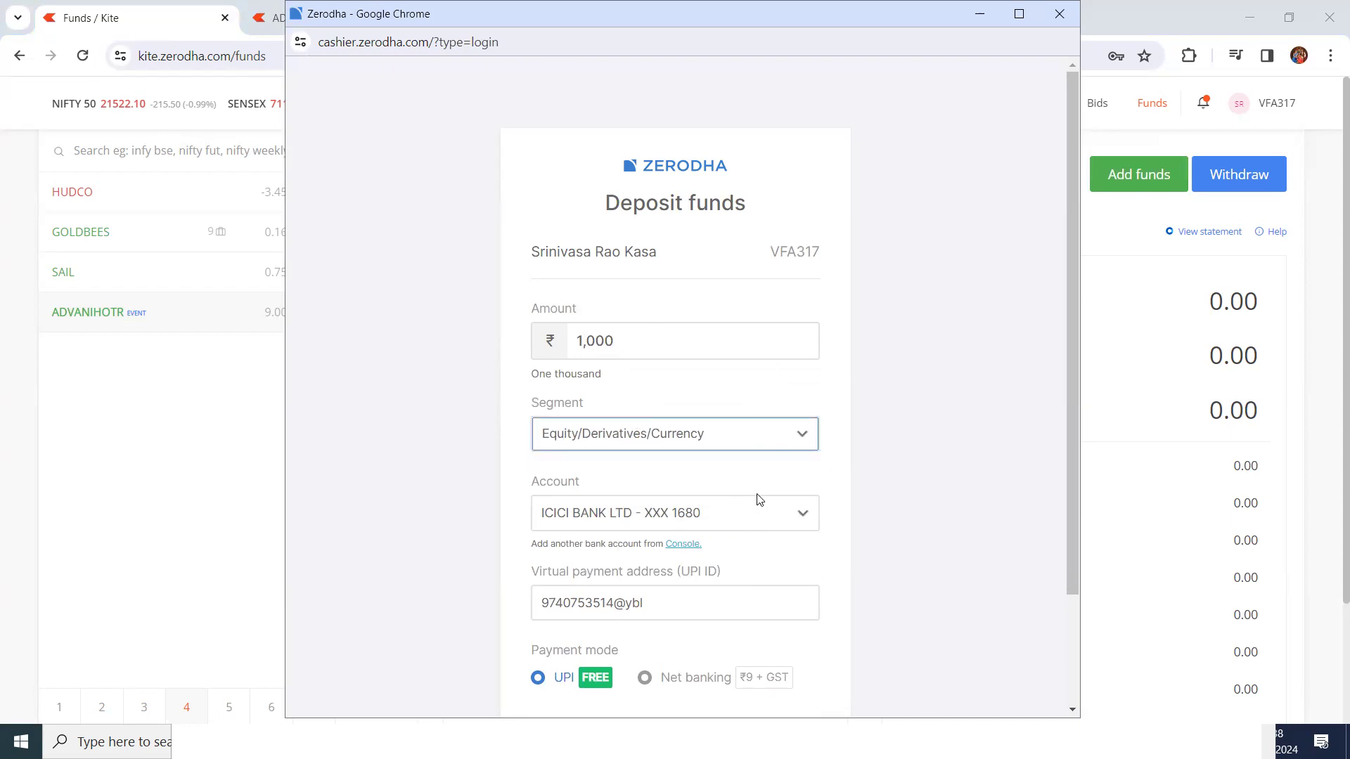
pyautogui.click(675, 605)
pyautogui.tripleClick(659, 603)
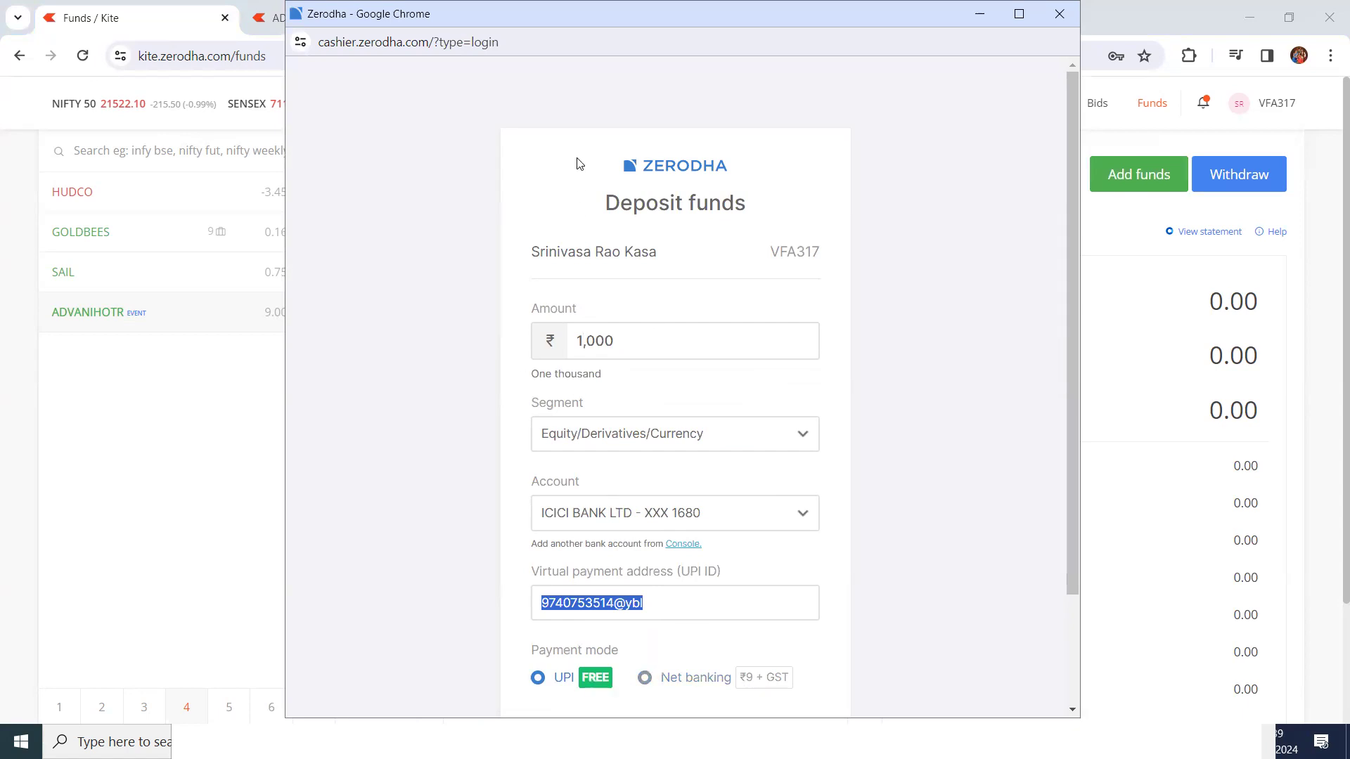
pyautogui.click(1064, 16)
# Search the instruments for "goldbee" and choose the watchlist option on the NSE listing of GOLDBEES
pyautogui.click(135, 150)
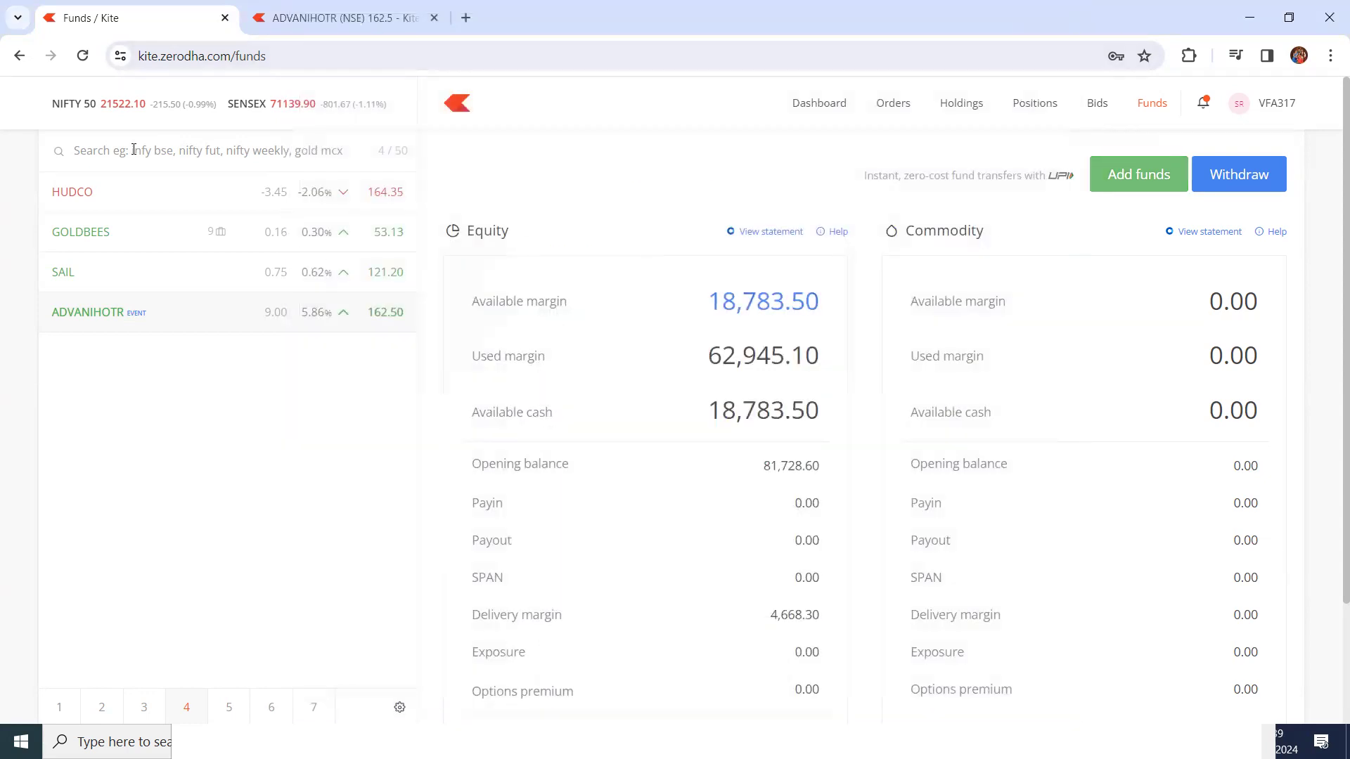
pyautogui.write('goo')
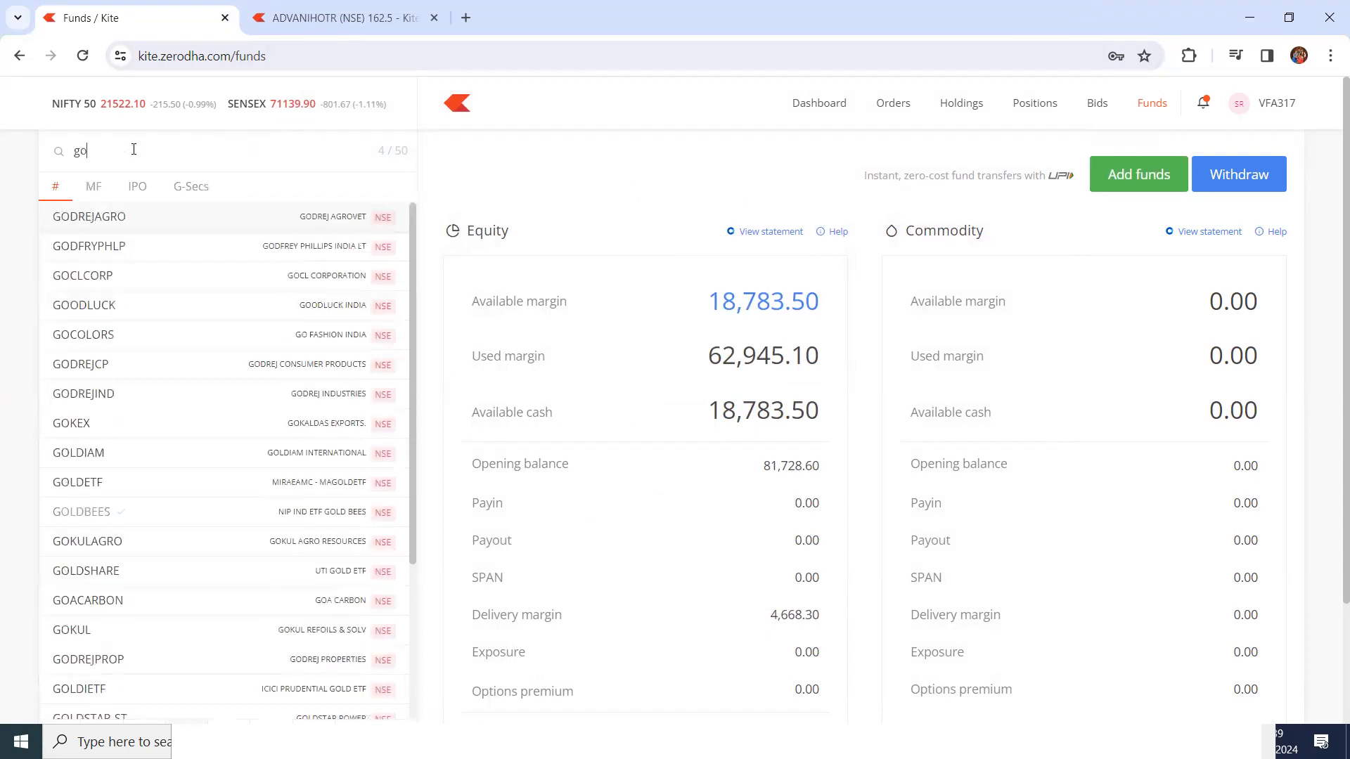
pyautogui.press('BackSpace')
pyautogui.press('BackSpace')
pyautogui.write('oldbee')
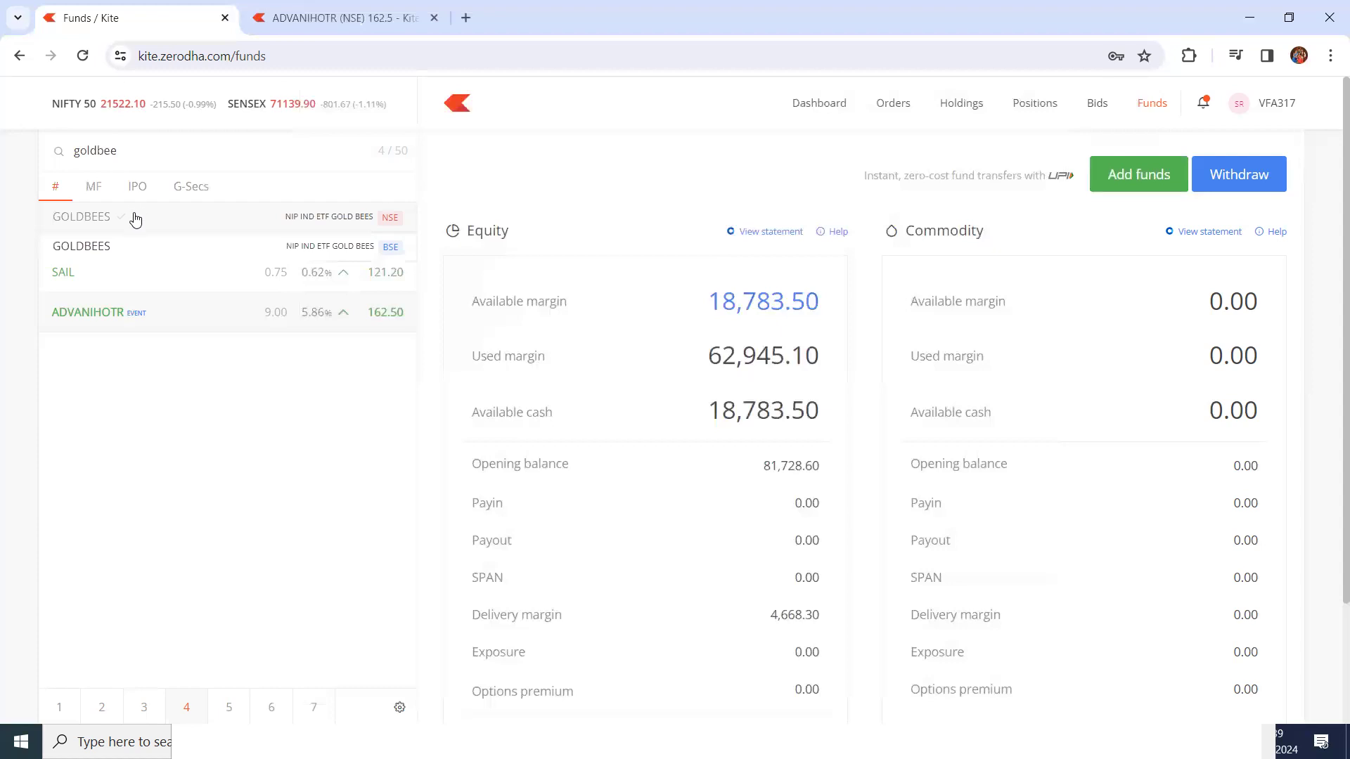
pyautogui.moveTo(226, 214)
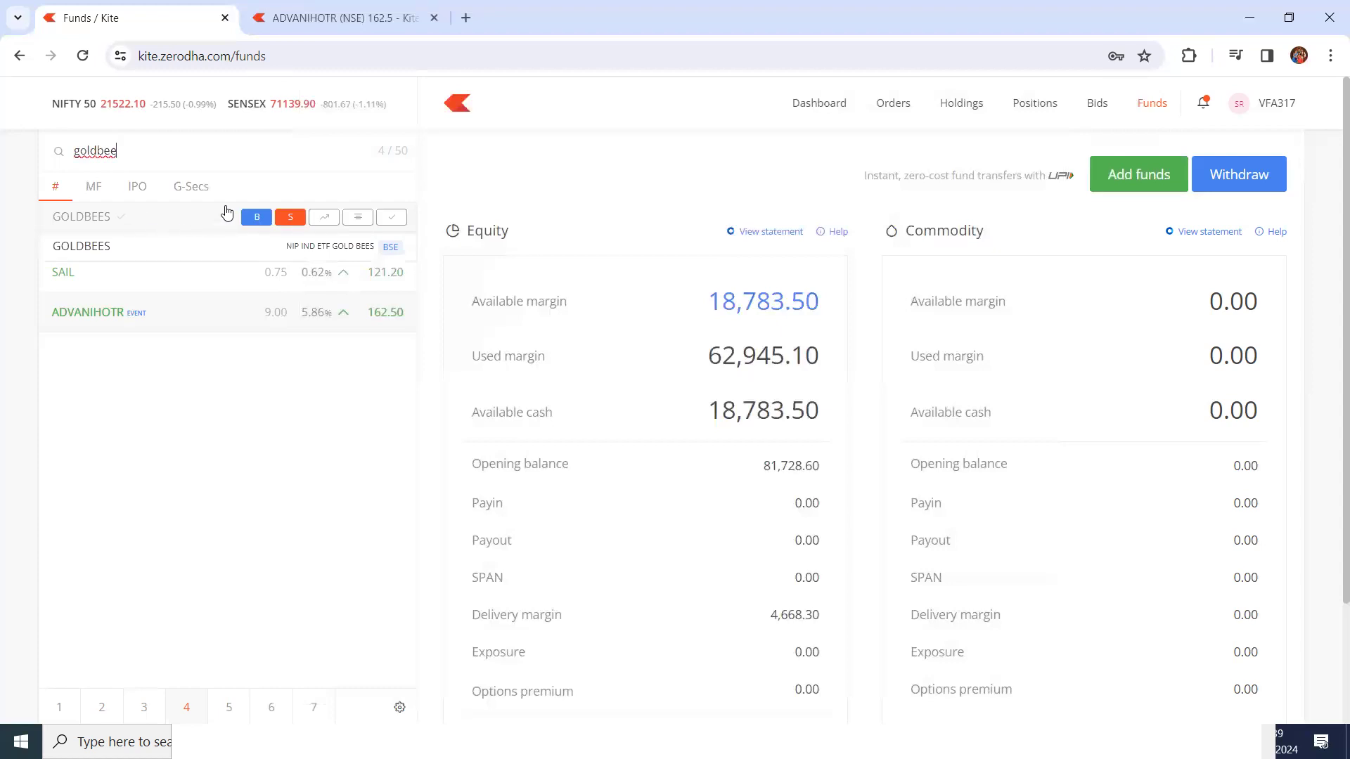
pyautogui.click(392, 216)
# Open a buy order for GOLDBEES on NSE to review its quantity, price, margin and charges, and cancel it
pyautogui.moveTo(102, 234)
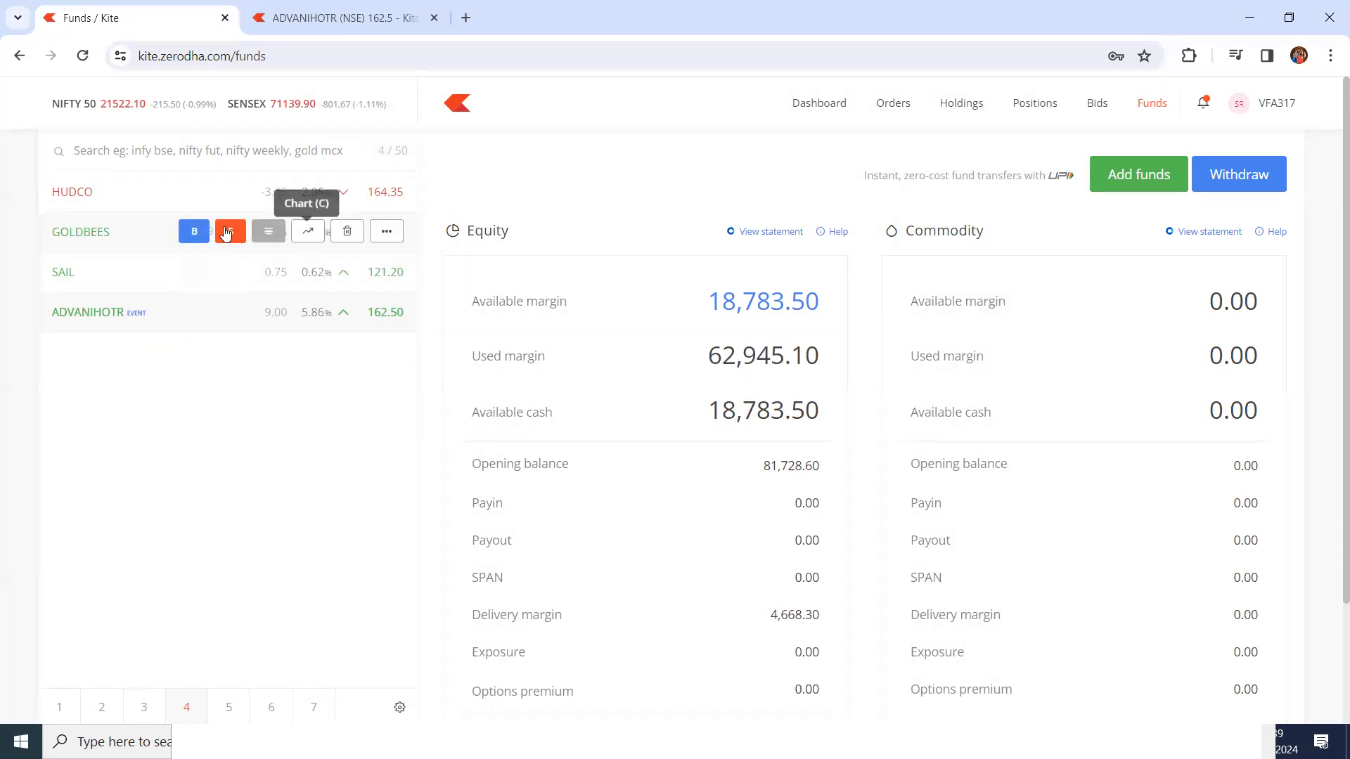
pyautogui.click(195, 232)
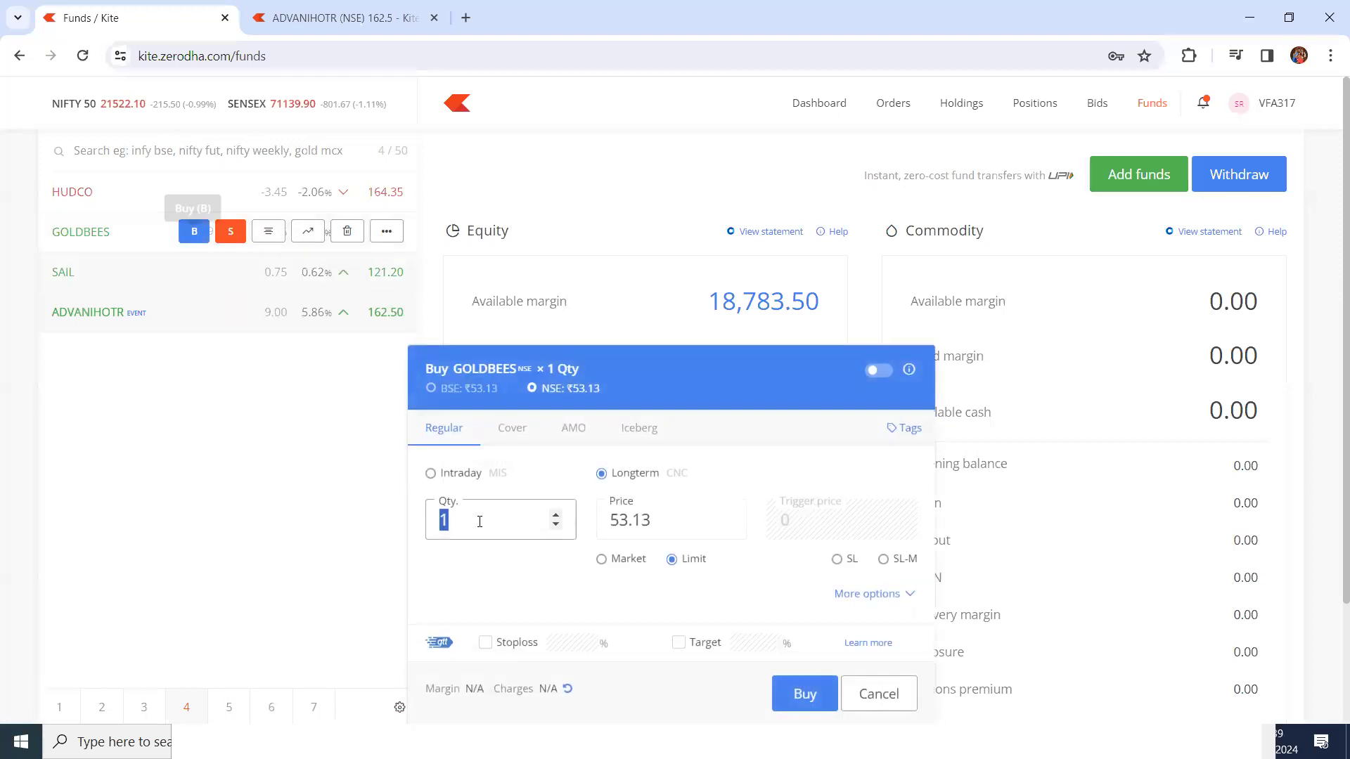
pyautogui.moveTo(429, 520); pyautogui.dragTo(421, 526)
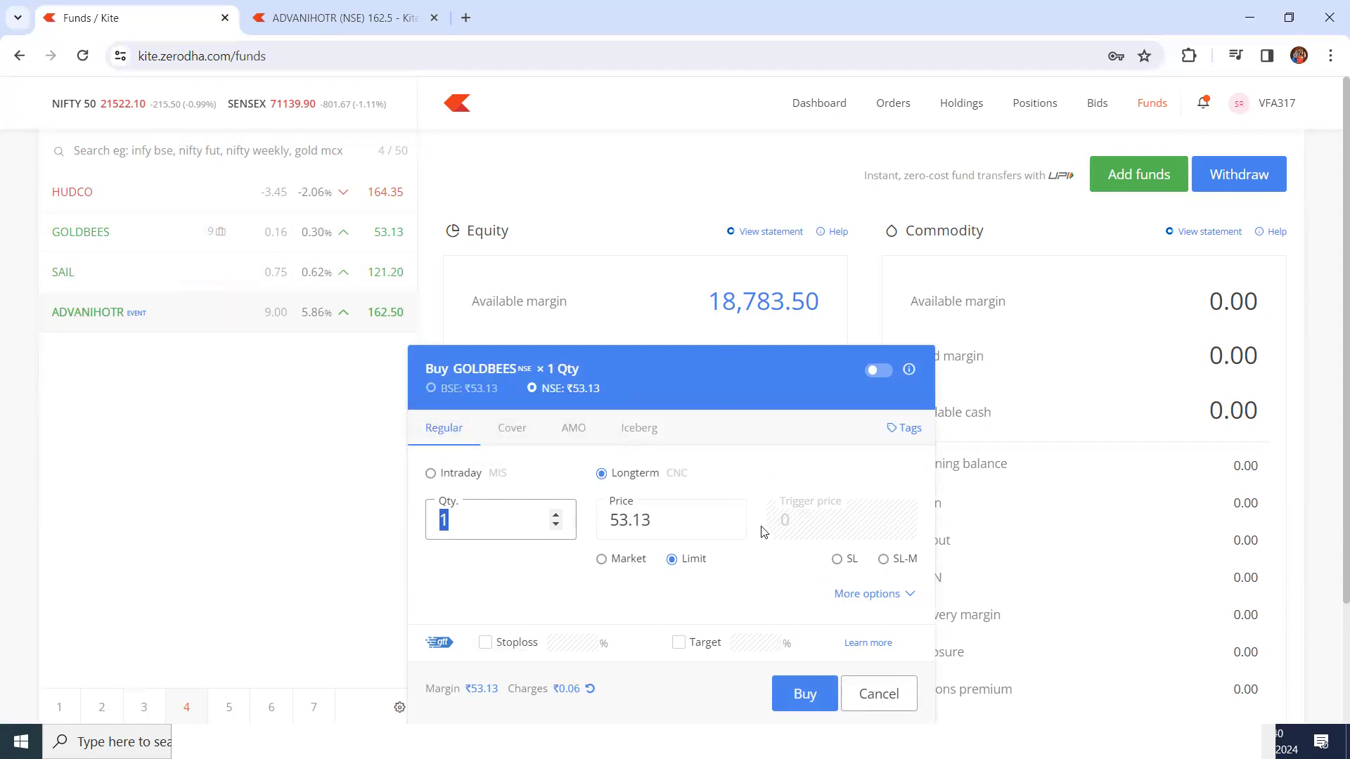
pyautogui.click(892, 695)
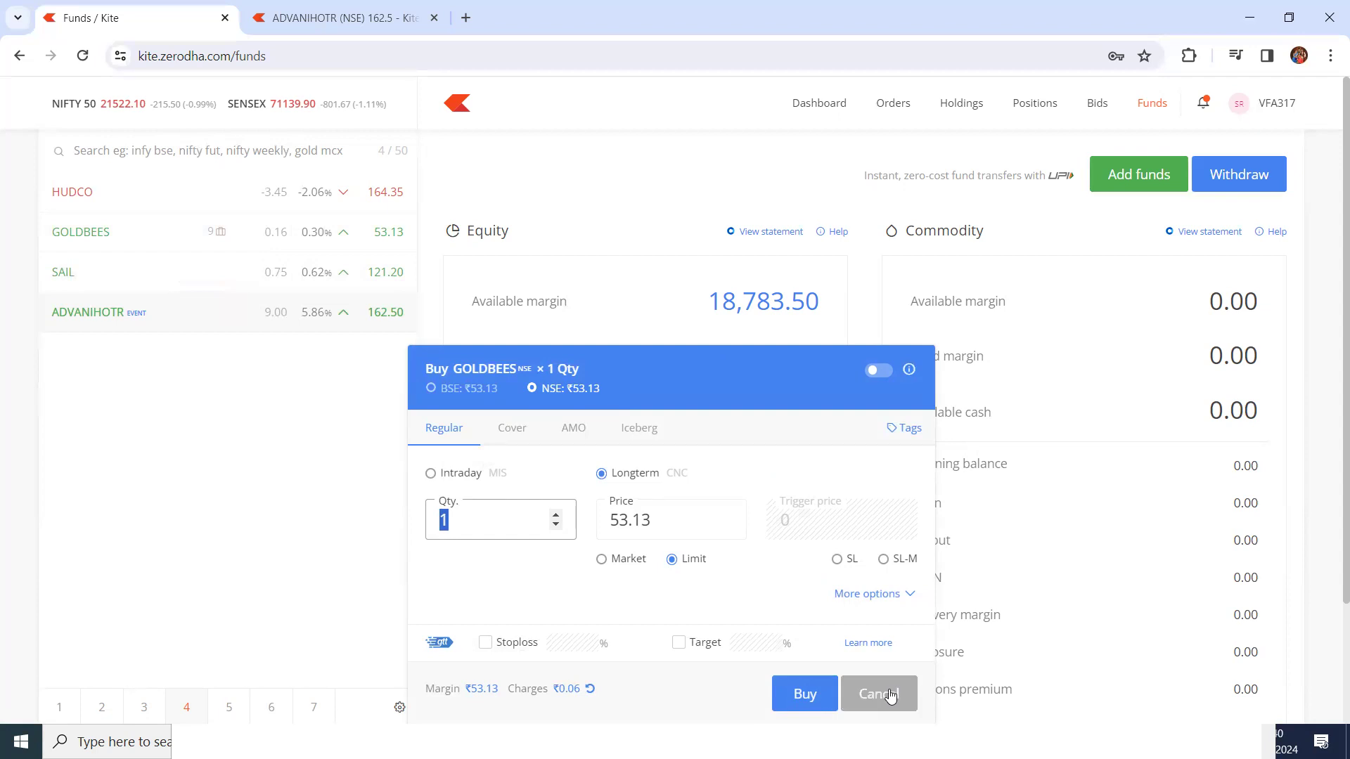